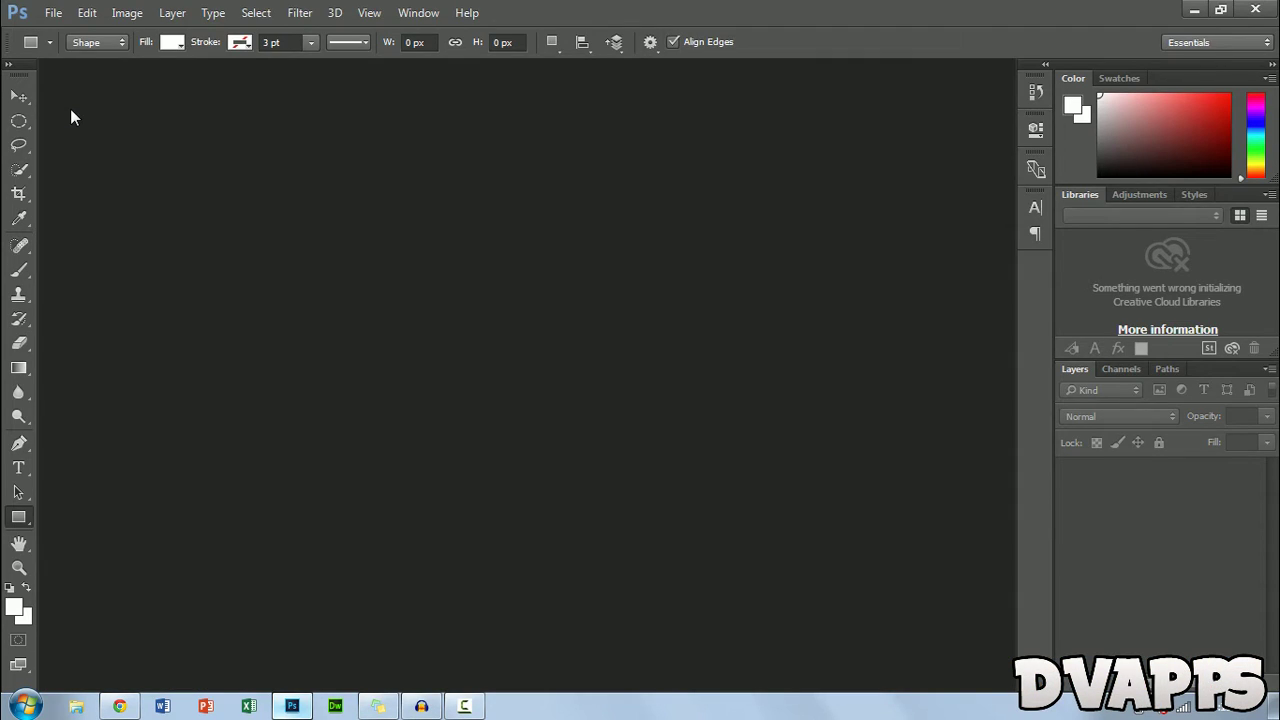
Start a new document 1280 pixels wide by 720 pixels high.
{"action": "left_click", "coordinate": [53, 13]}
{"action": "left_click", "coordinate": [60, 31]}
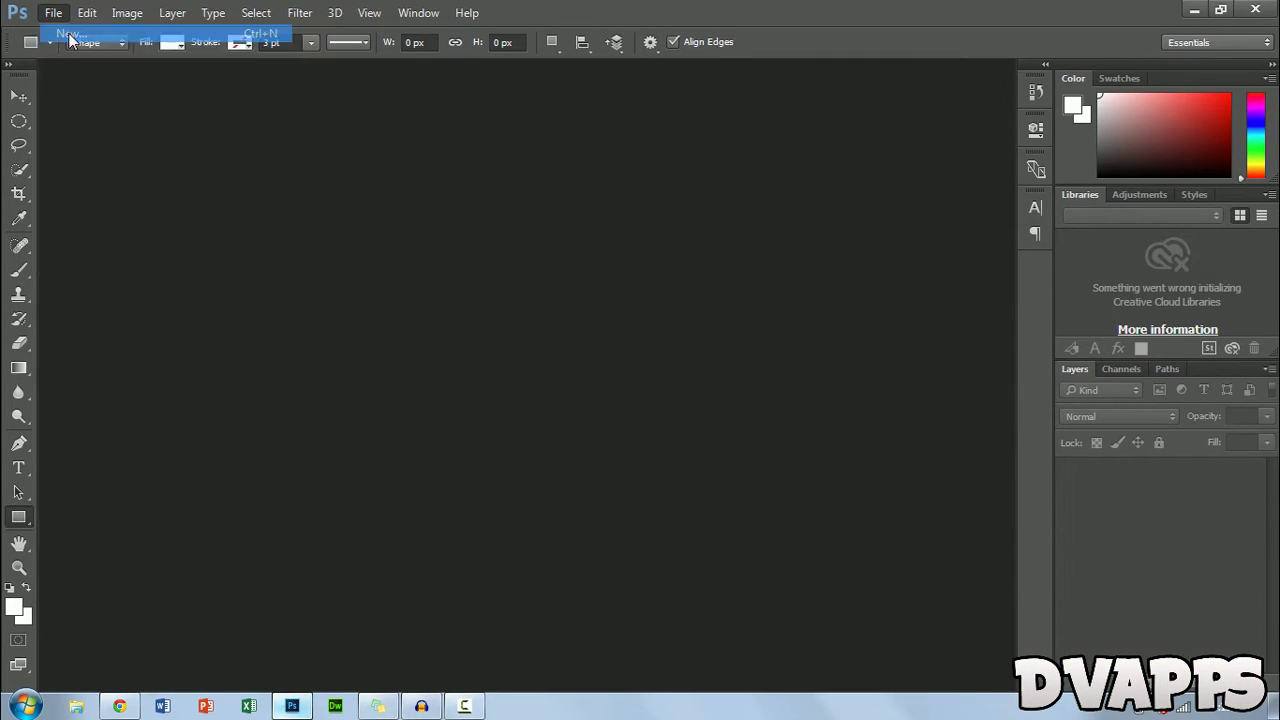
{"action": "double_click", "coordinate": [620, 220]}
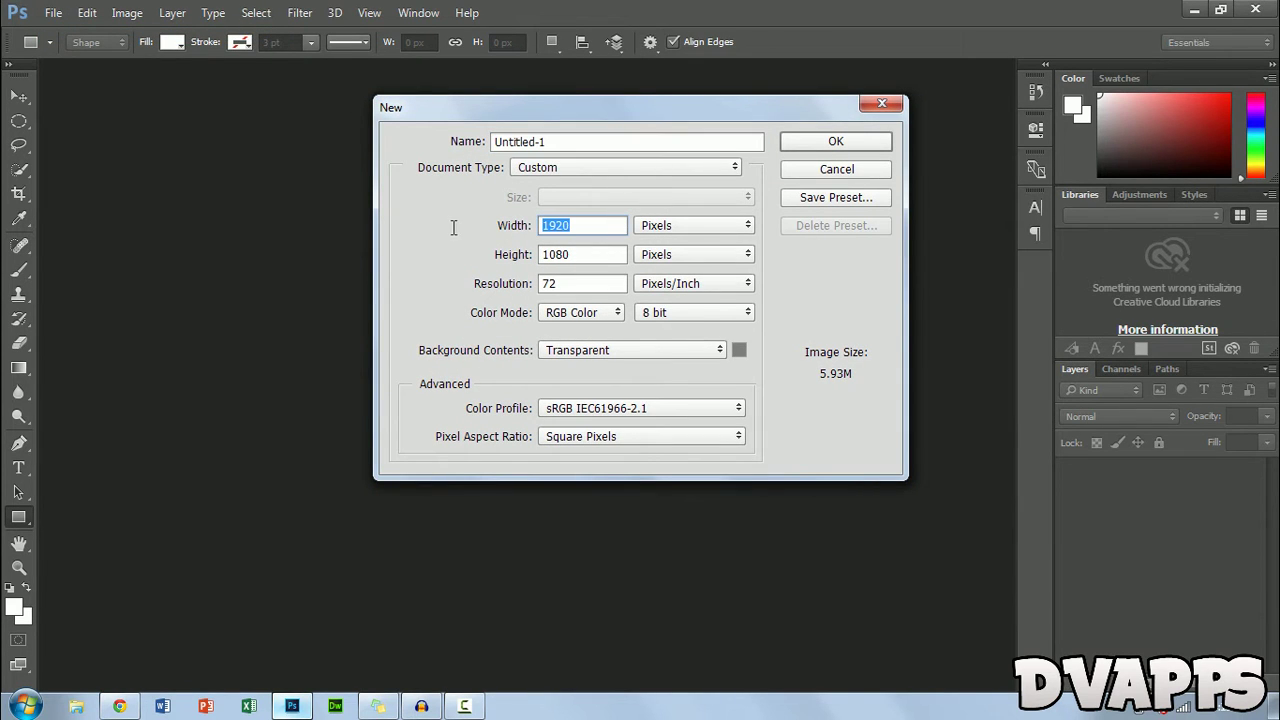
{"action": "double_click", "coordinate": [590, 255]}
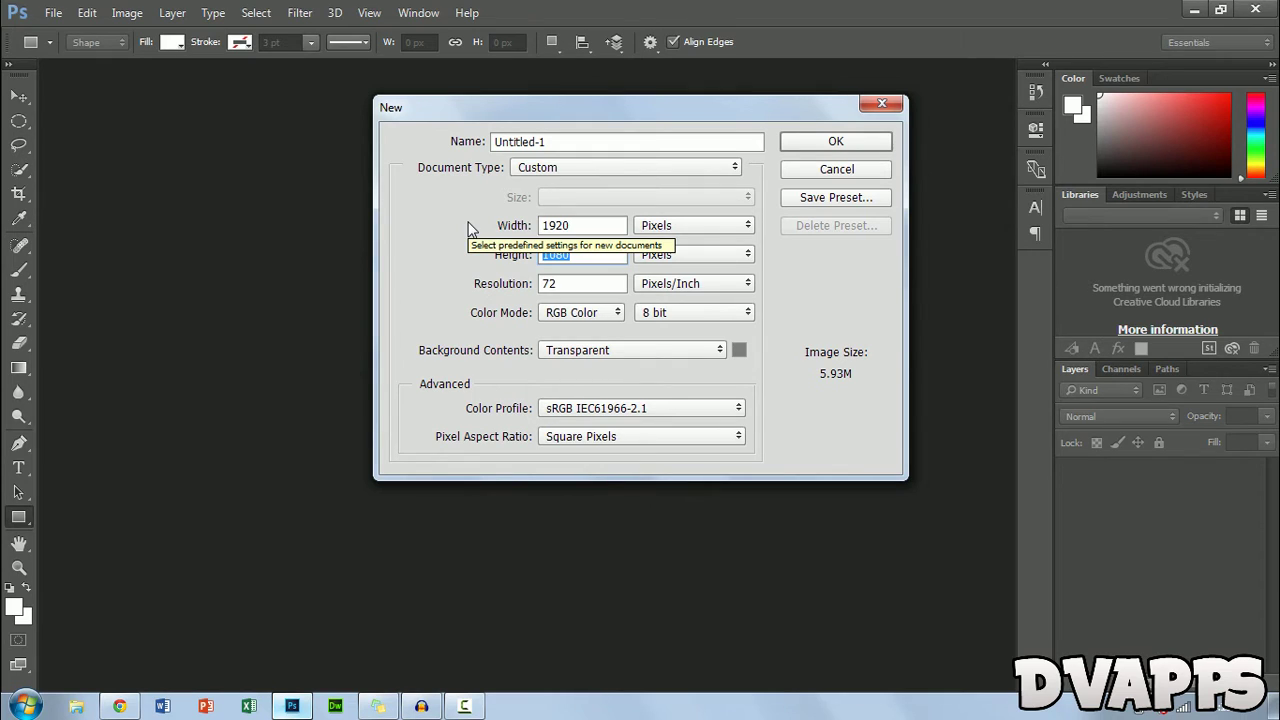
{"action": "key", "text": "shift+Tab"}
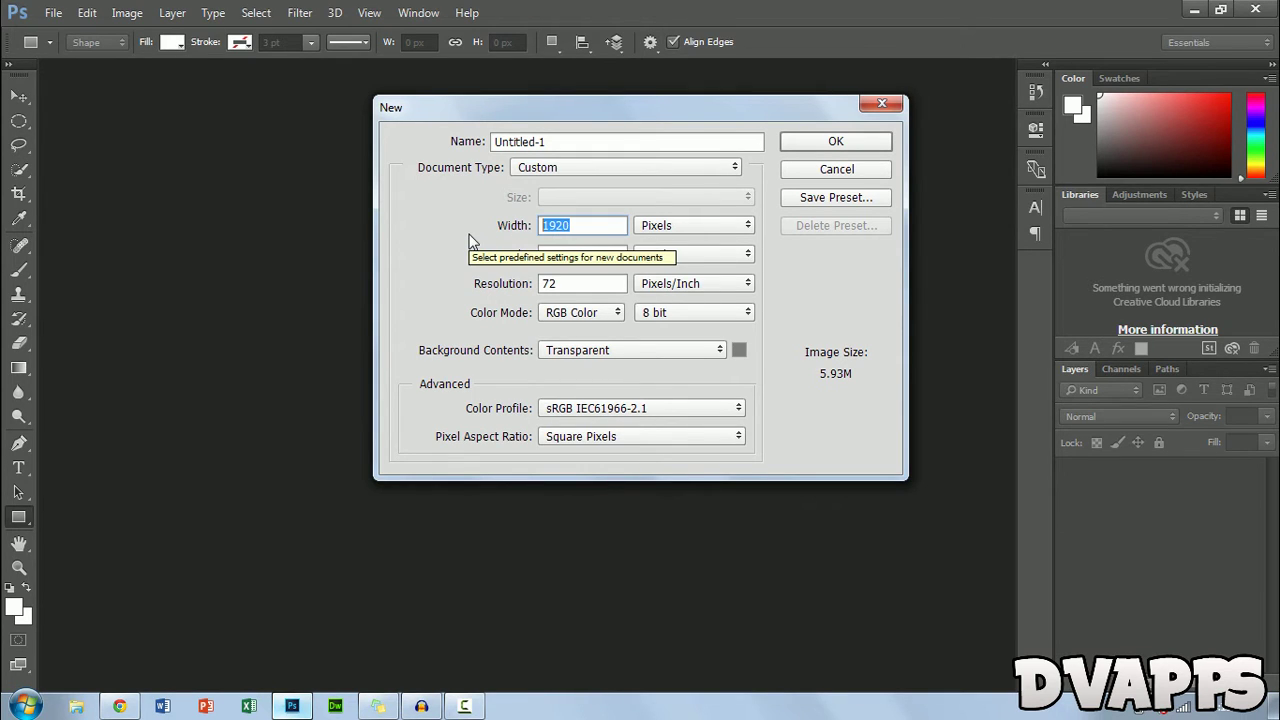
{"action": "type", "text": "1280"}
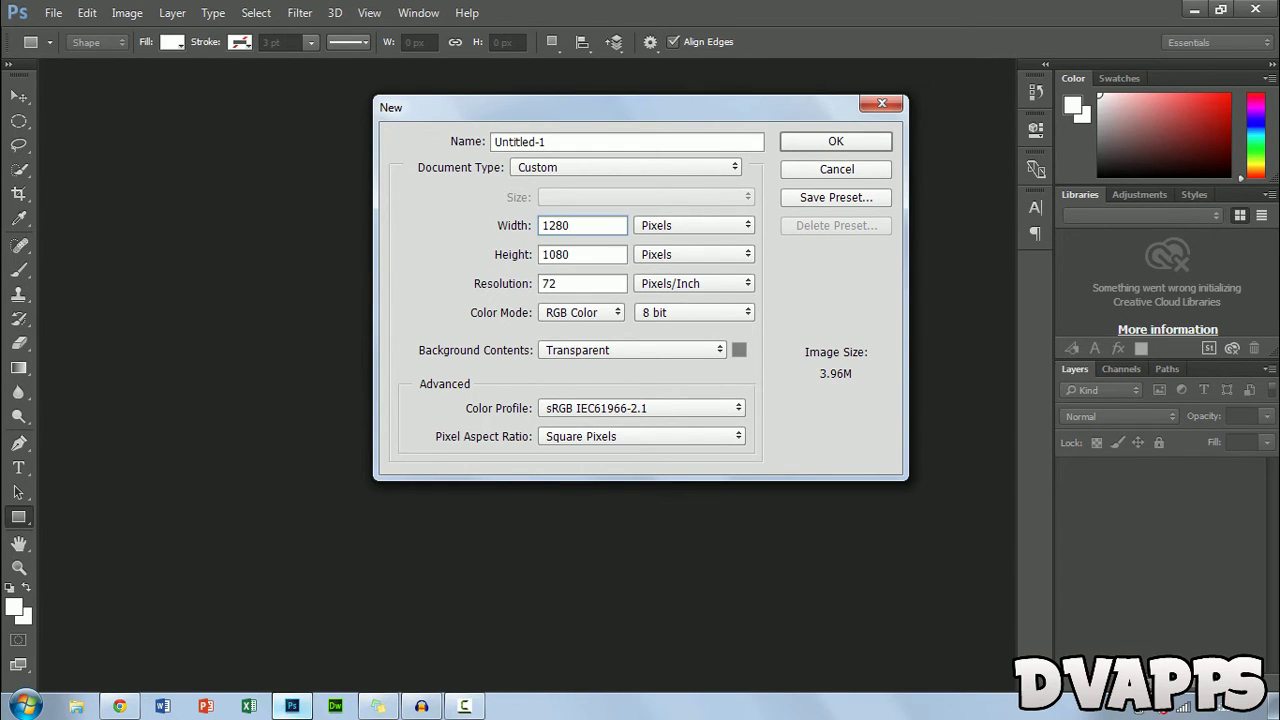
{"action": "key", "text": "Tab"}
{"action": "type", "text": "720"}
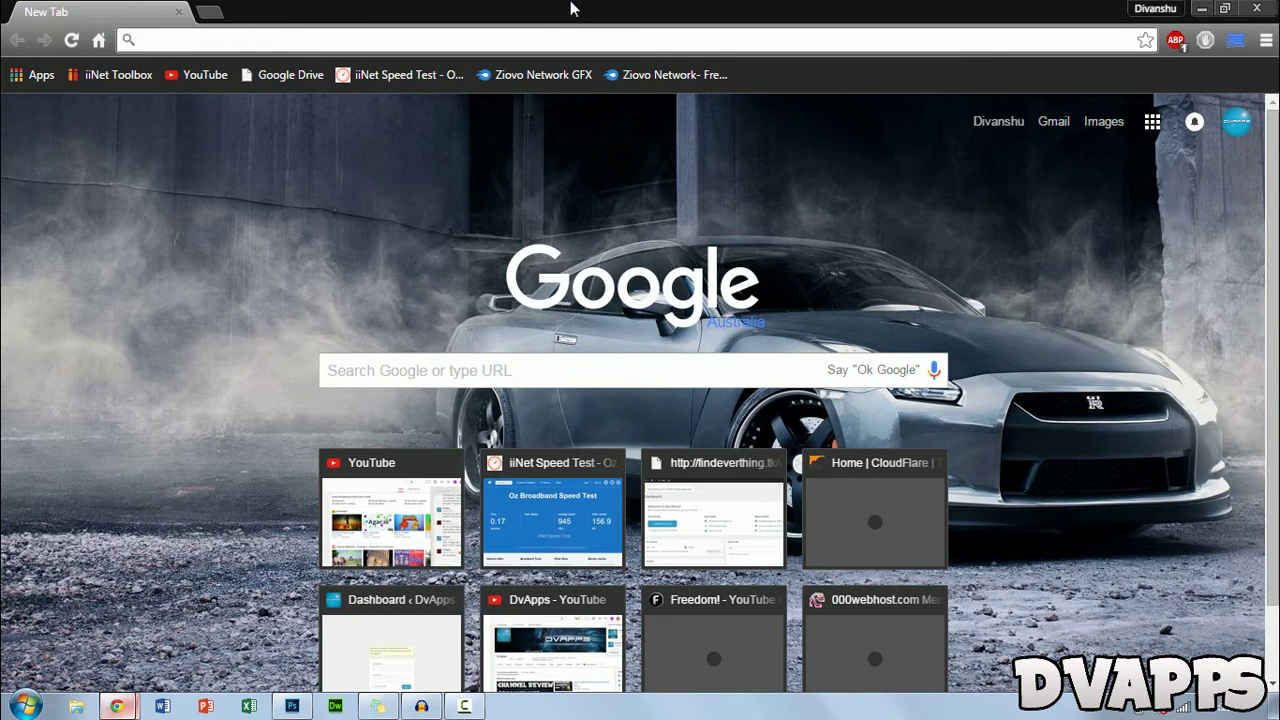
Search Google for 'mesh background' and show the image results.
{"action": "type", "text": "mesh "}
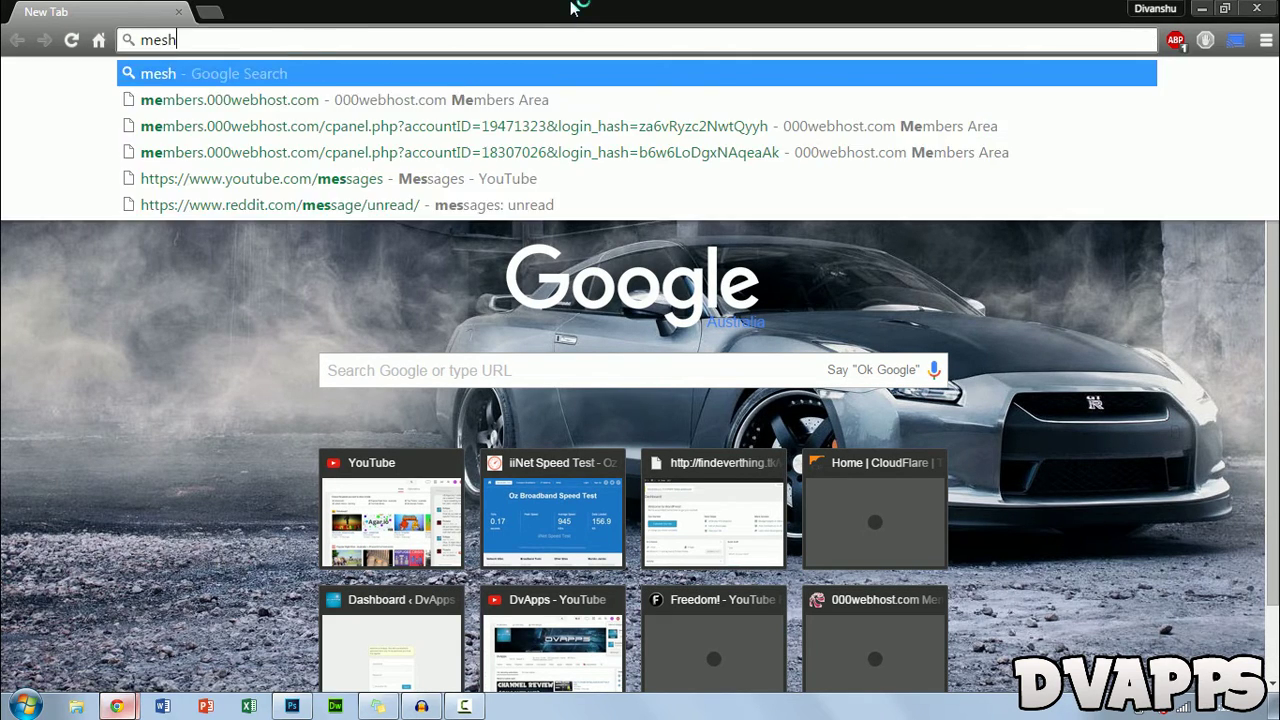
{"action": "type", "text": "background"}
{"action": "key", "text": "Return"}
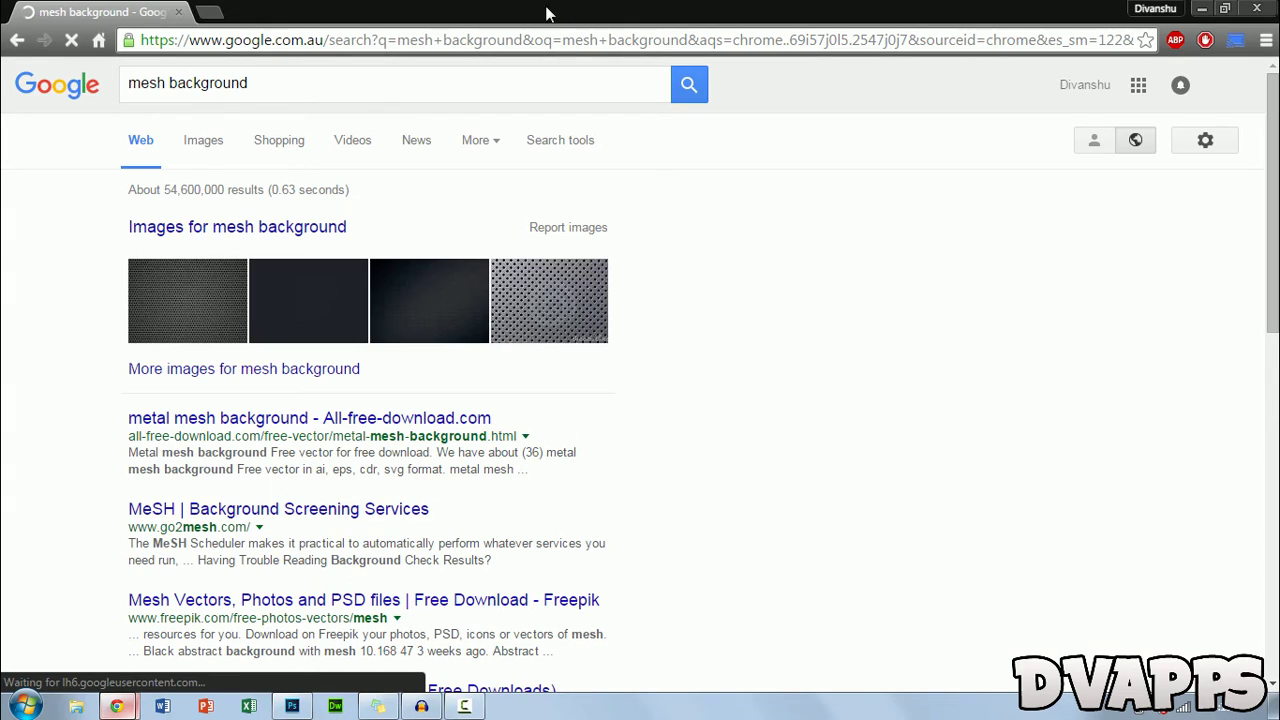
{"action": "left_click", "coordinate": [204, 145]}
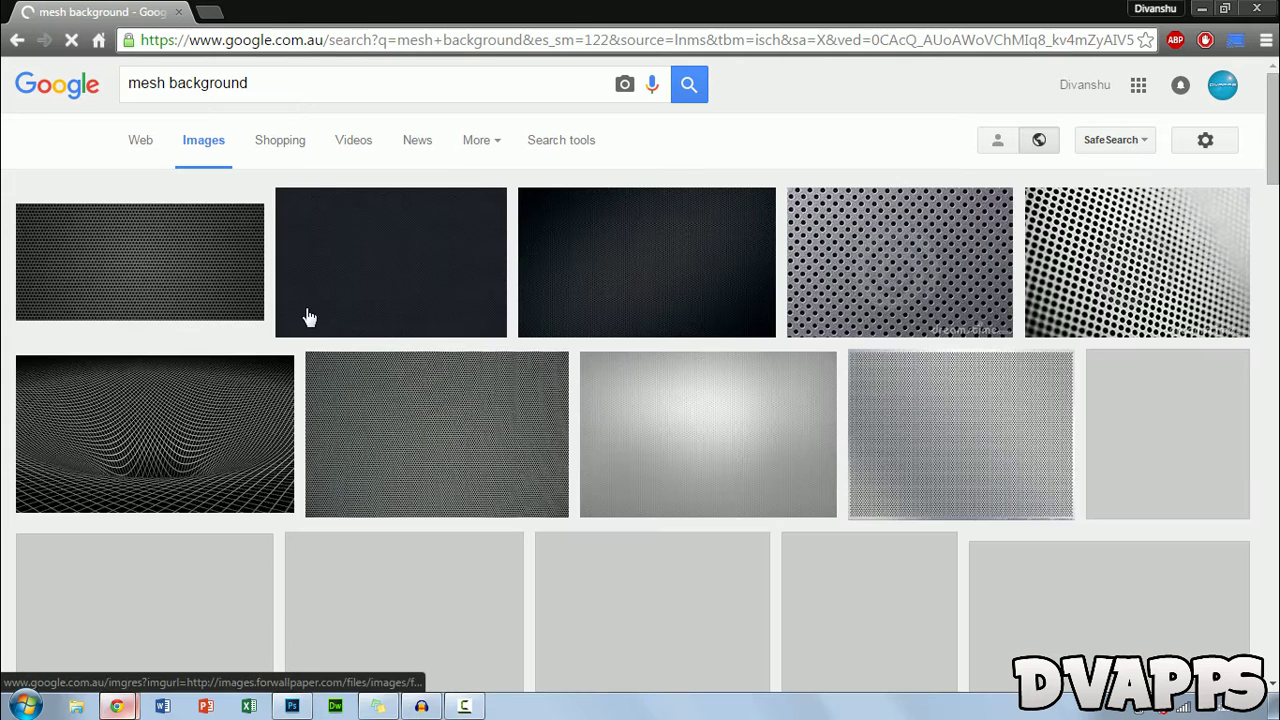
Open the dark mesh metal circles wallpaper and save it into Downloads.
{"action": "left_click", "coordinate": [521, 292]}
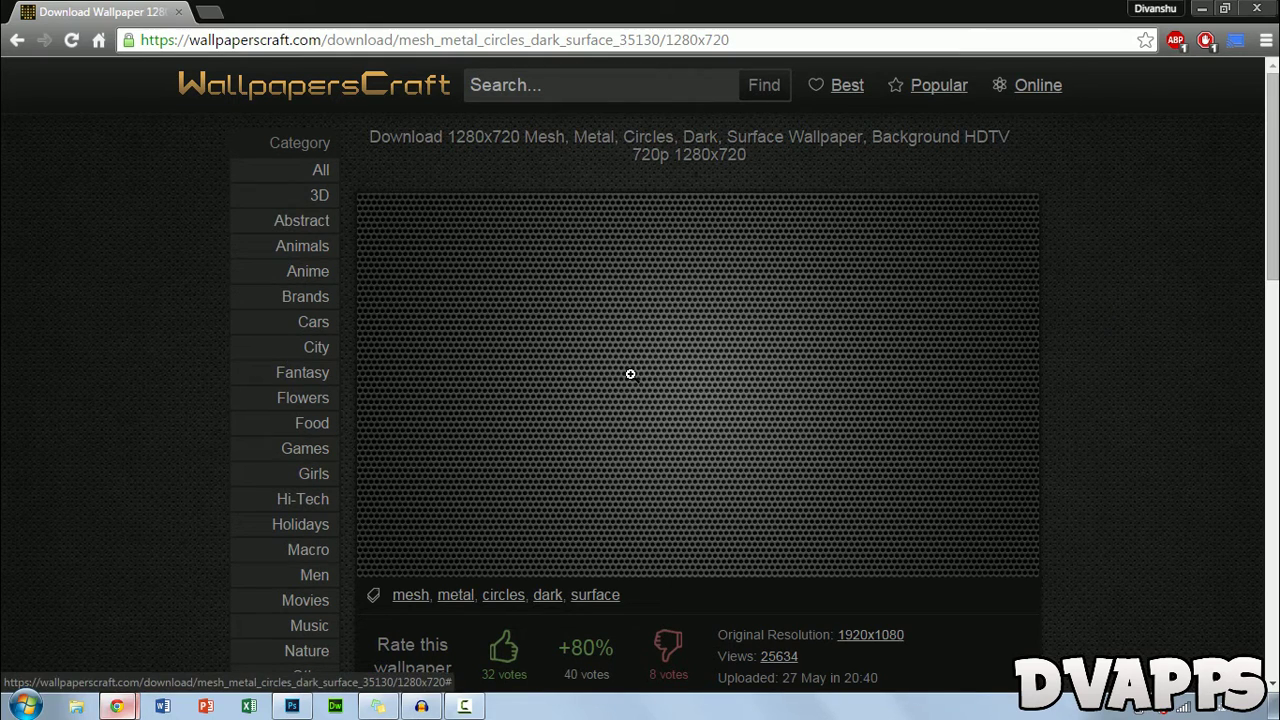
{"action": "right_click", "coordinate": [630, 374]}
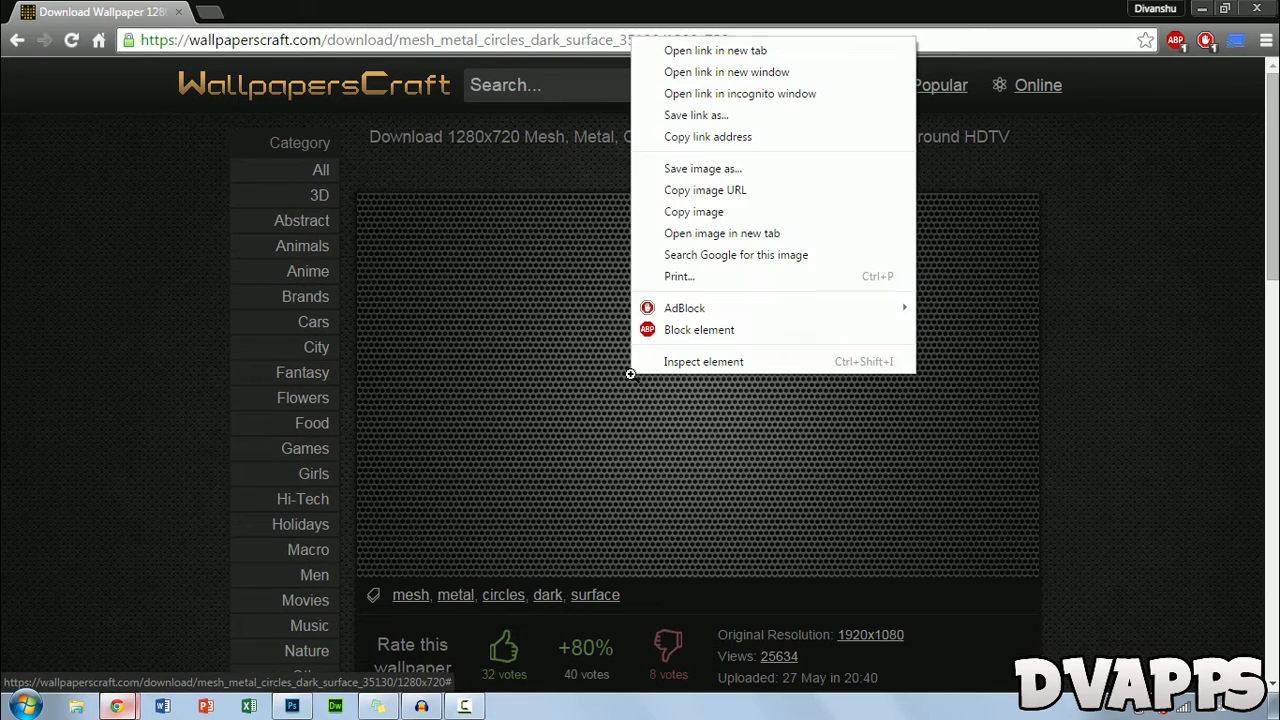
{"action": "left_click", "coordinate": [742, 172]}
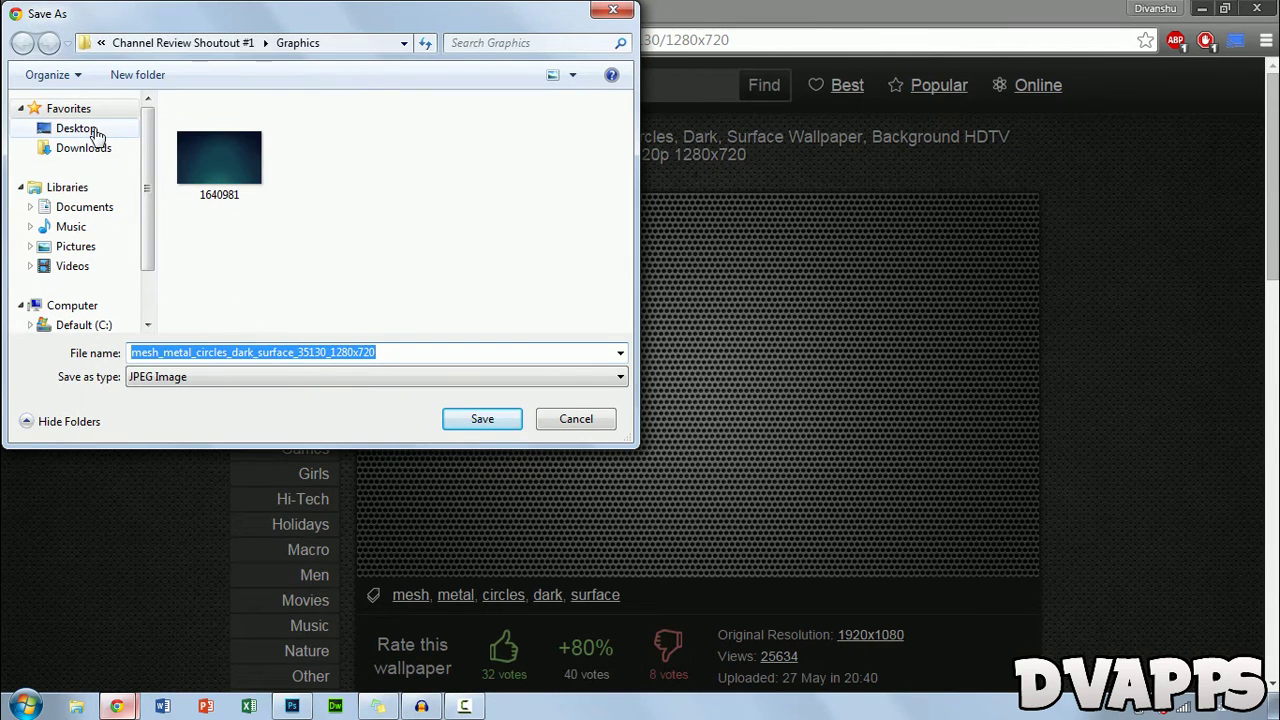
{"action": "left_click", "coordinate": [95, 130]}
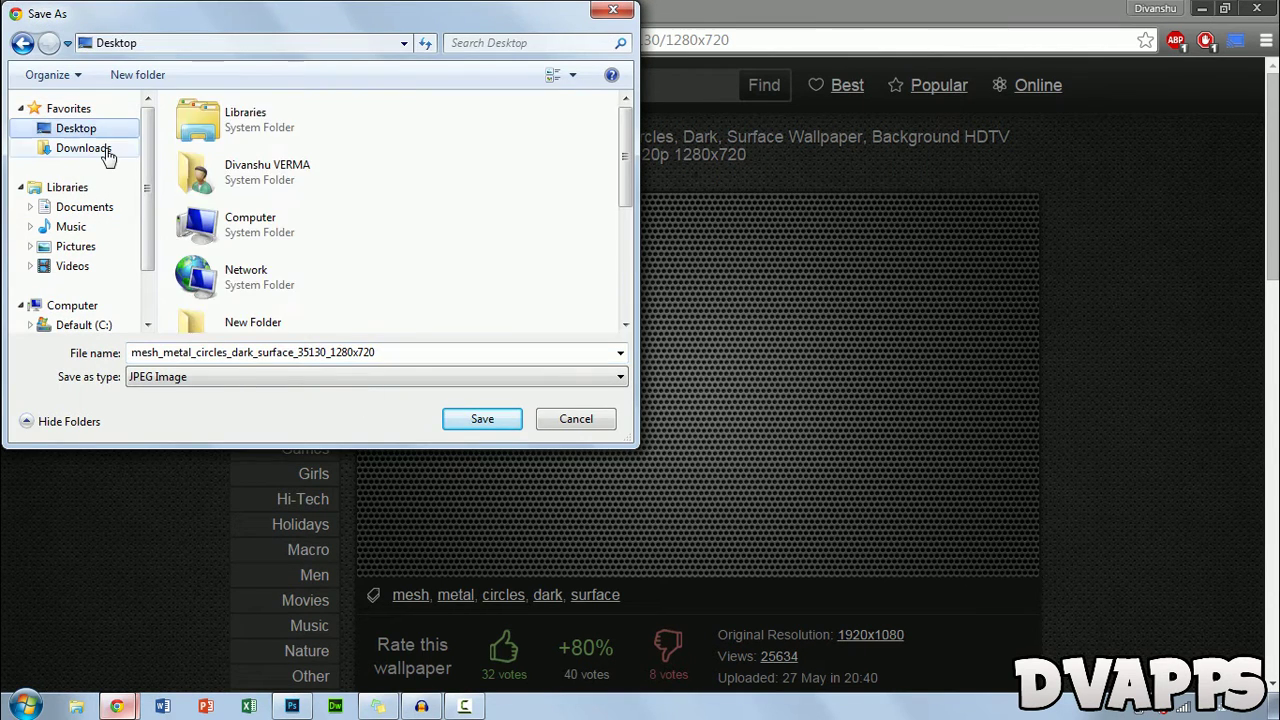
{"action": "left_click", "coordinate": [90, 148]}
{"action": "left_click", "coordinate": [477, 425]}
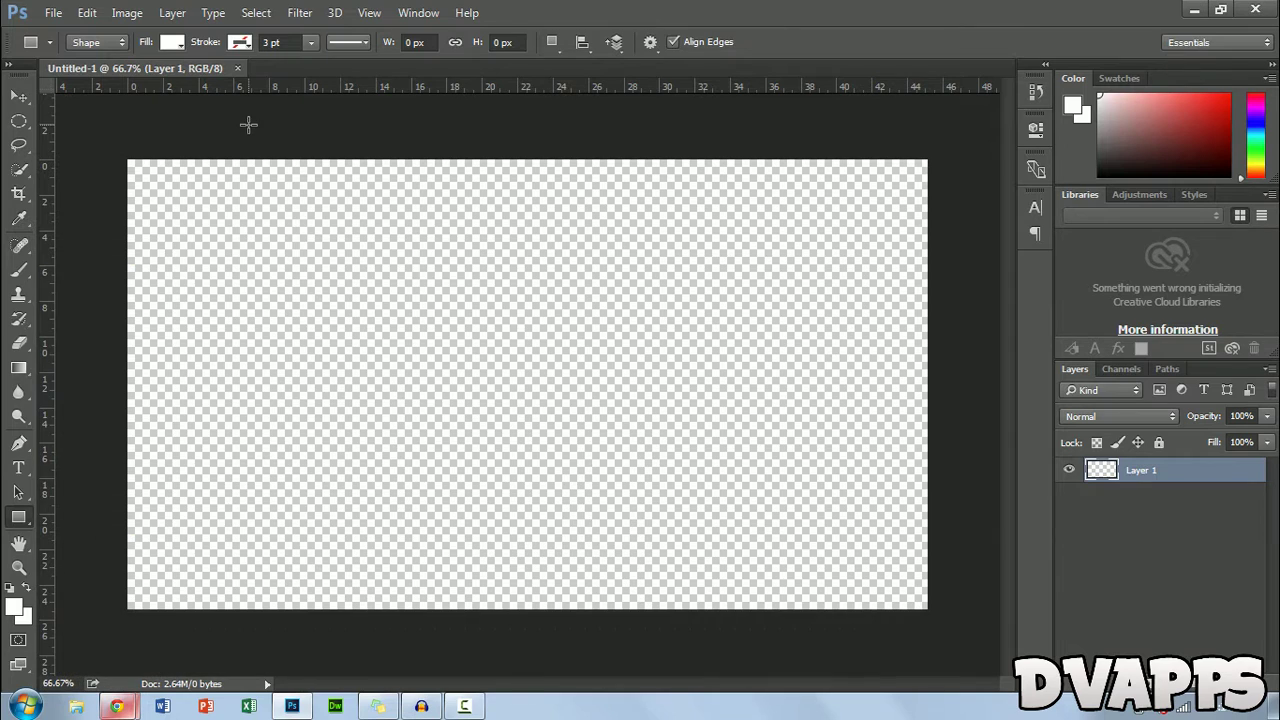
Place the downloaded mesh JPEG from Downloads and stretch it to fill the canvas.
{"action": "left_click", "coordinate": [51, 12]}
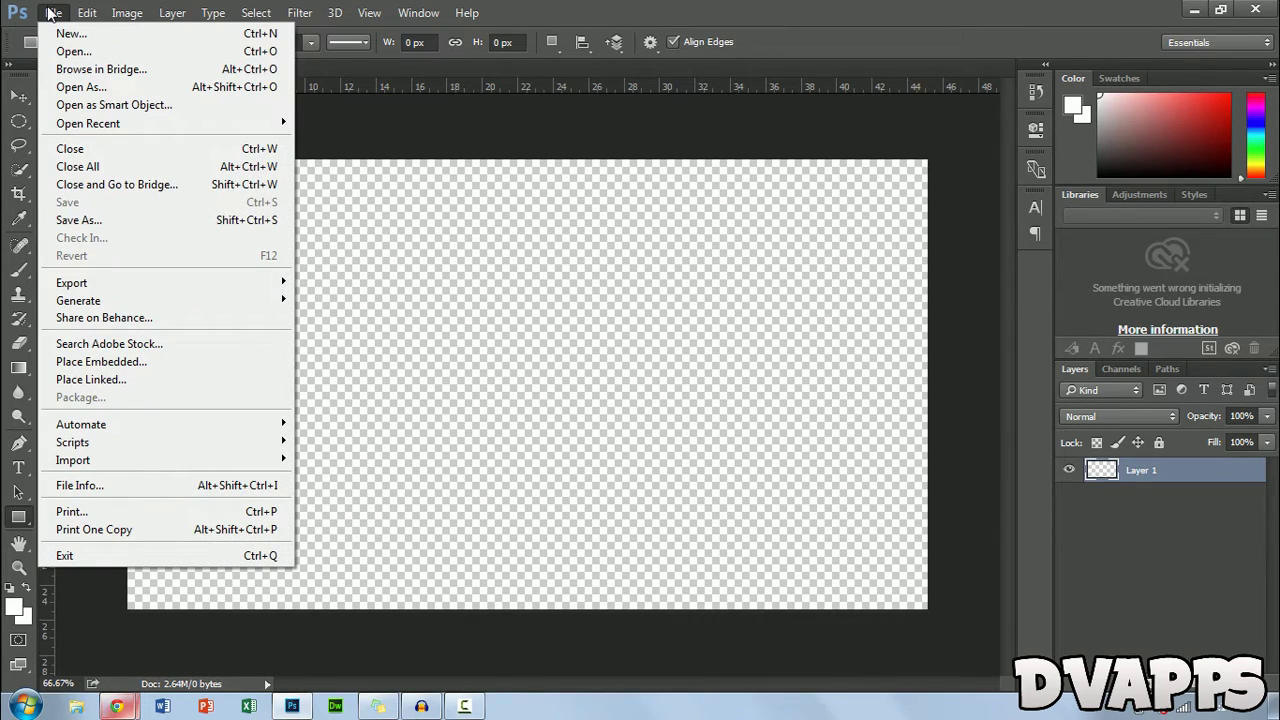
{"action": "left_click", "coordinate": [128, 362]}
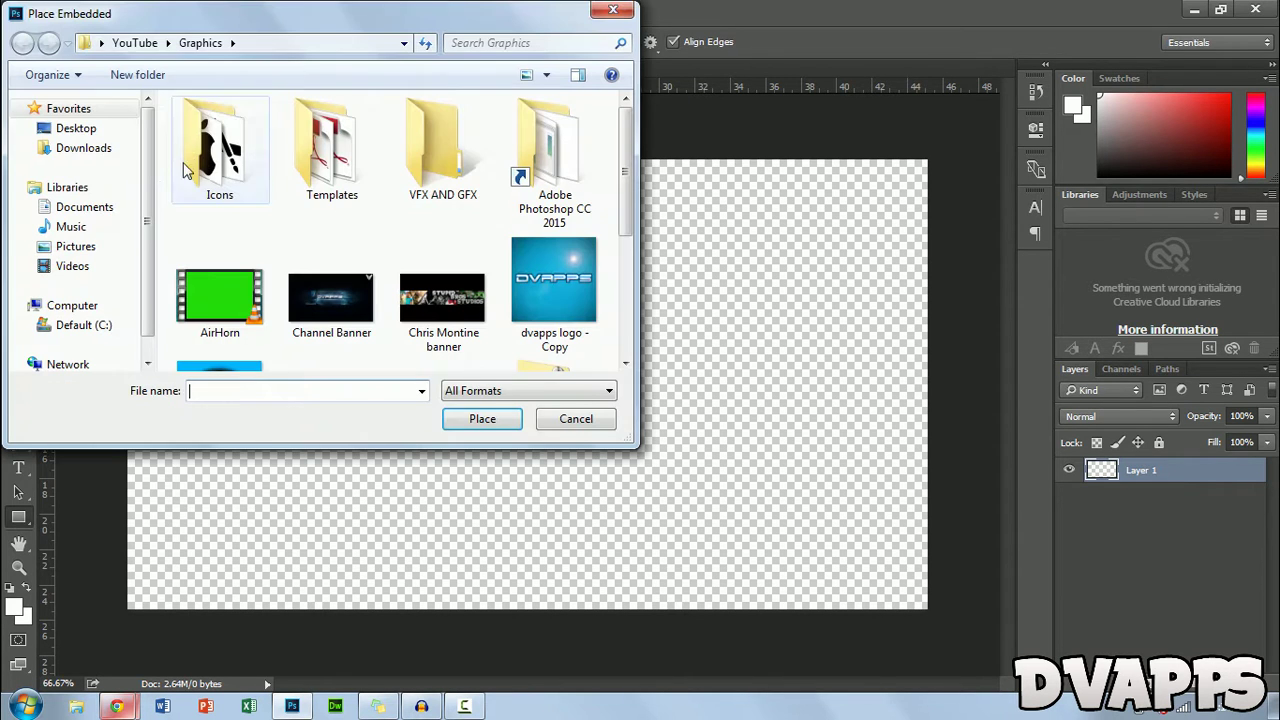
{"action": "left_click", "coordinate": [82, 148]}
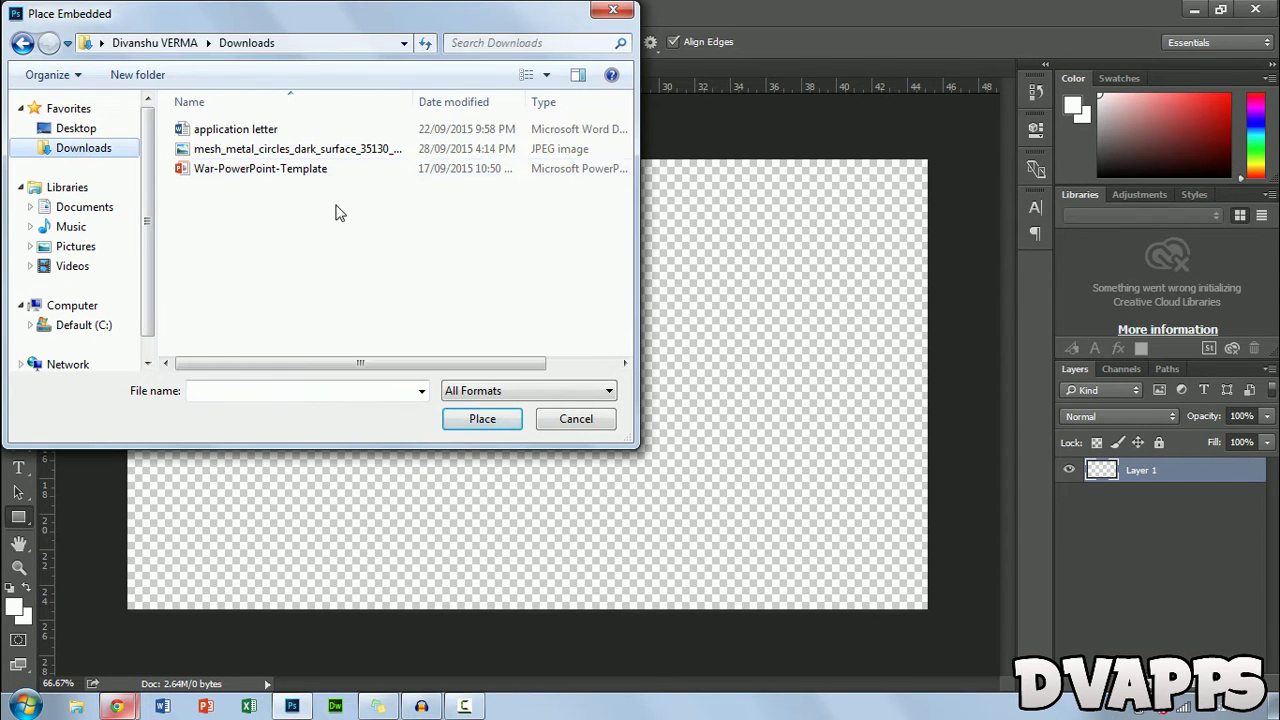
{"action": "left_click", "coordinate": [243, 152]}
{"action": "left_click", "coordinate": [480, 419]}
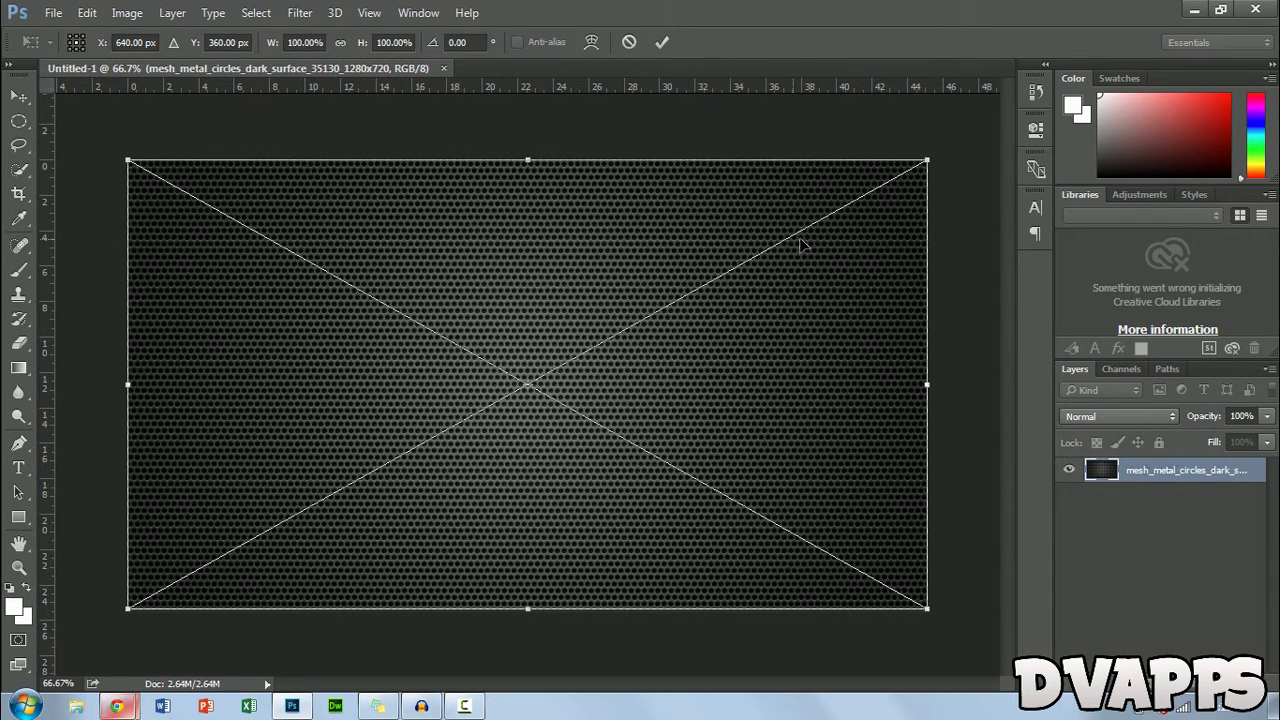
{"action": "mouse_move", "coordinate": [927, 160]}
{"action": "left_mouse_down"}
{"action": "mouse_move", "coordinate": [943, 157]}
{"action": "mouse_move", "coordinate": [920, 171]}
{"action": "mouse_move", "coordinate": [945, 150]}
{"action": "mouse_move", "coordinate": [927, 160]}
{"action": "left_mouse_up"}
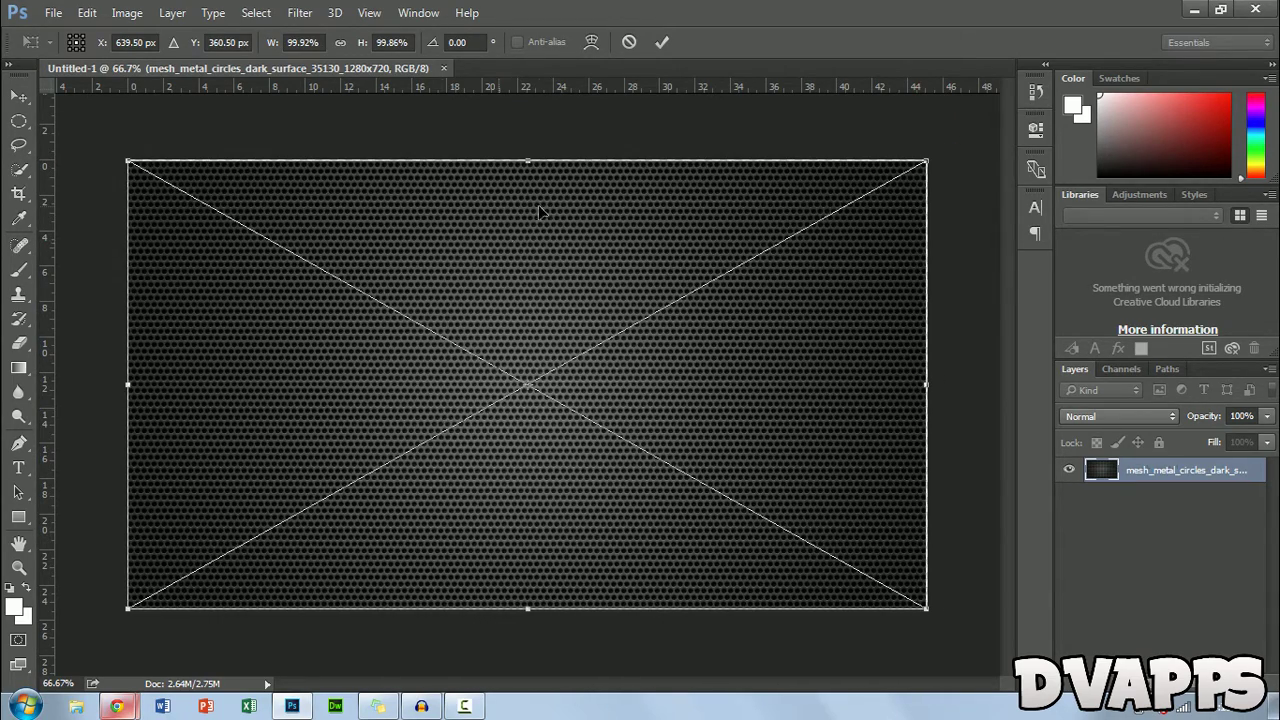
{"action": "left_click", "coordinate": [661, 41]}
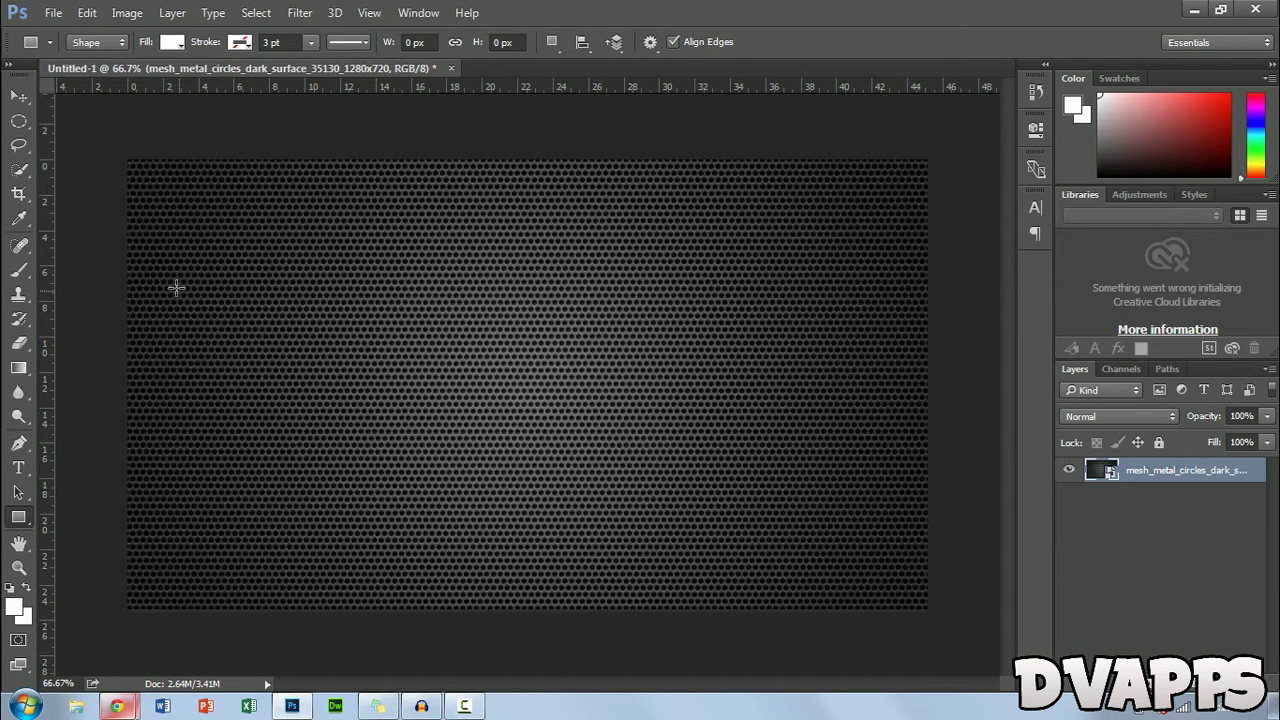
Draw a black-filled rectangle covering the entire canvas.
{"action": "left_click_drag", "start_coordinate": [120, 149], "coordinate": [930, 612]}
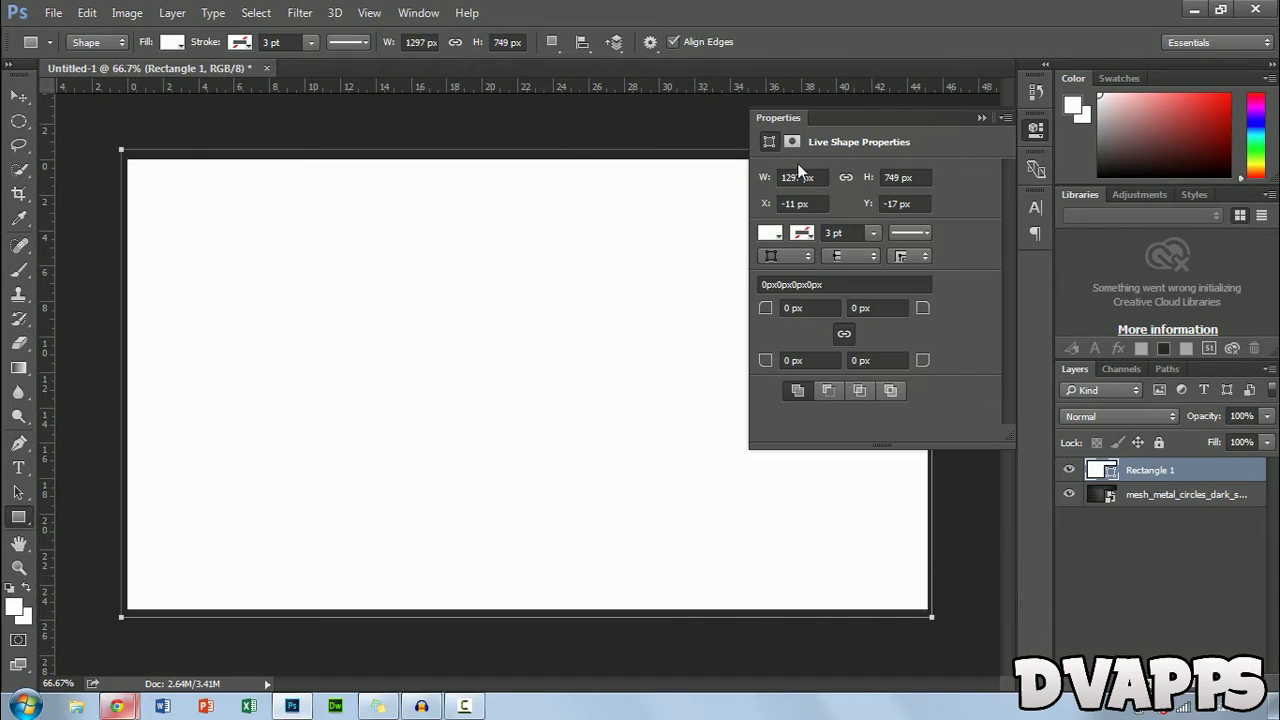
{"action": "left_click", "coordinate": [180, 42]}
{"action": "left_click", "coordinate": [172, 142]}
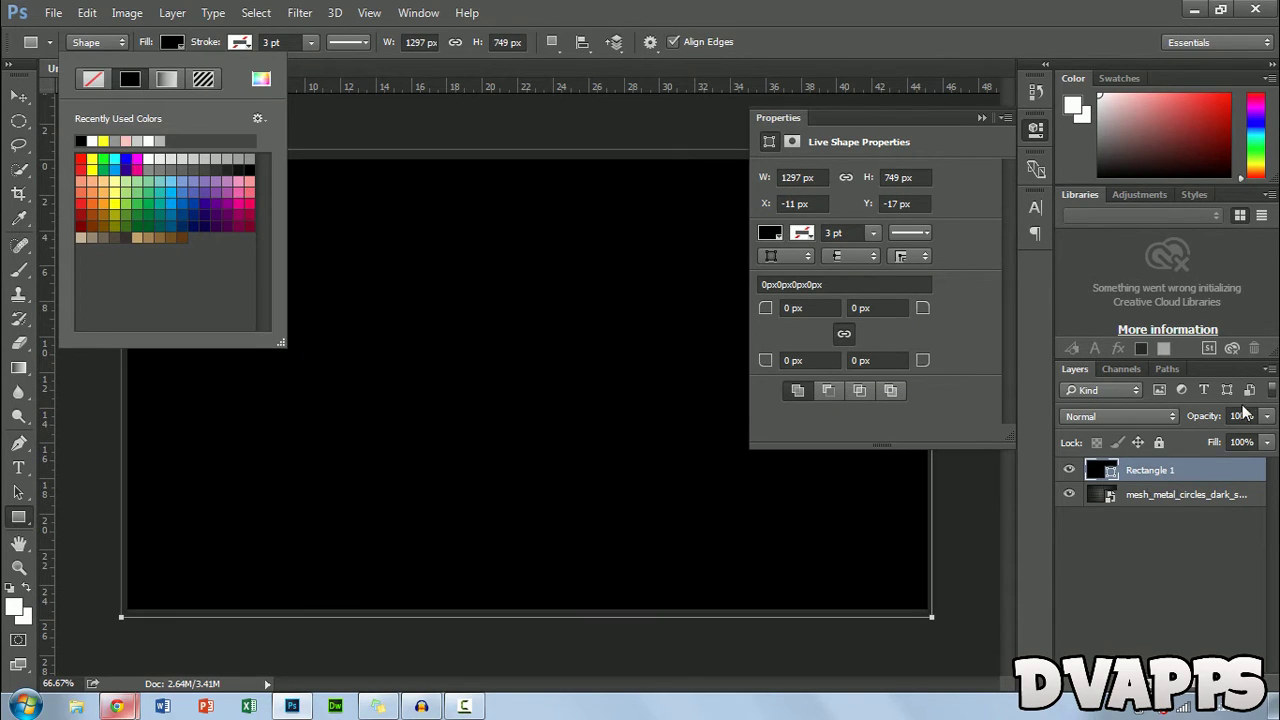
Set the rectangle layer's opacity to 60%.
{"action": "left_click", "coordinate": [1241, 416]}
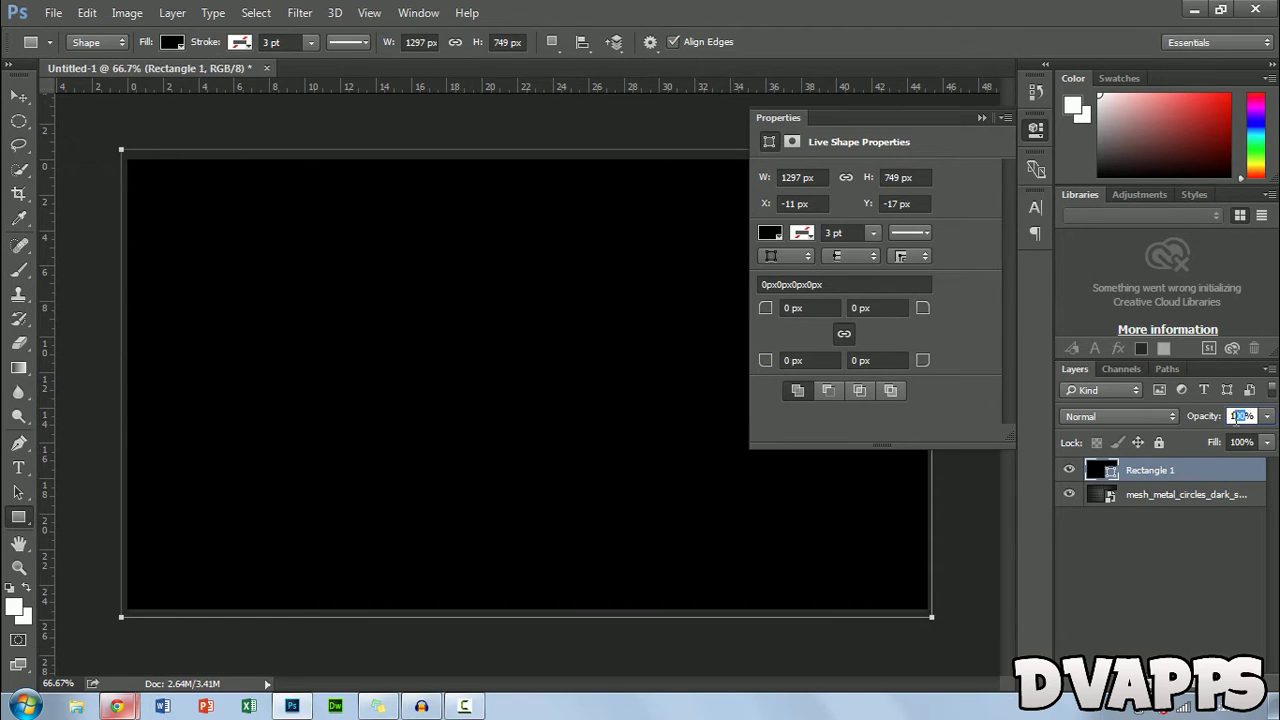
{"action": "type", "text": "10"}
{"action": "key", "text": "Return"}
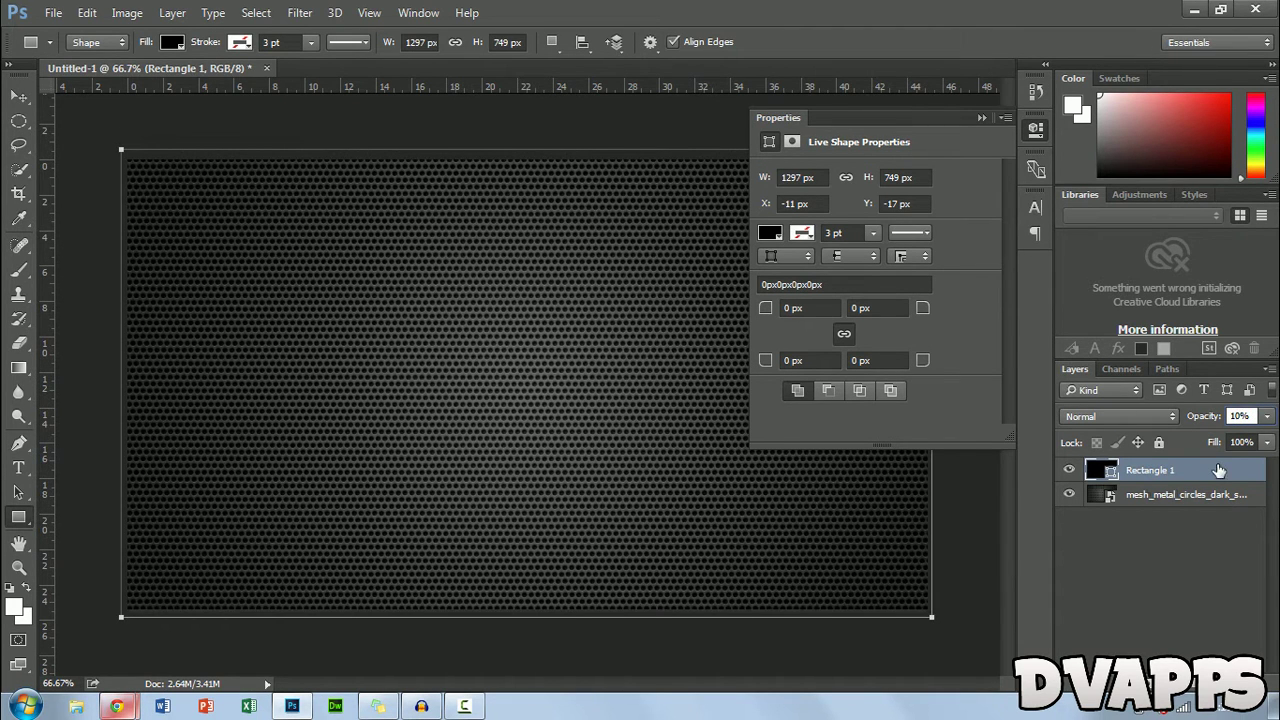
{"action": "key", "text": "BackSpace"}
{"action": "type", "text": "60"}
{"action": "key", "text": "Return"}
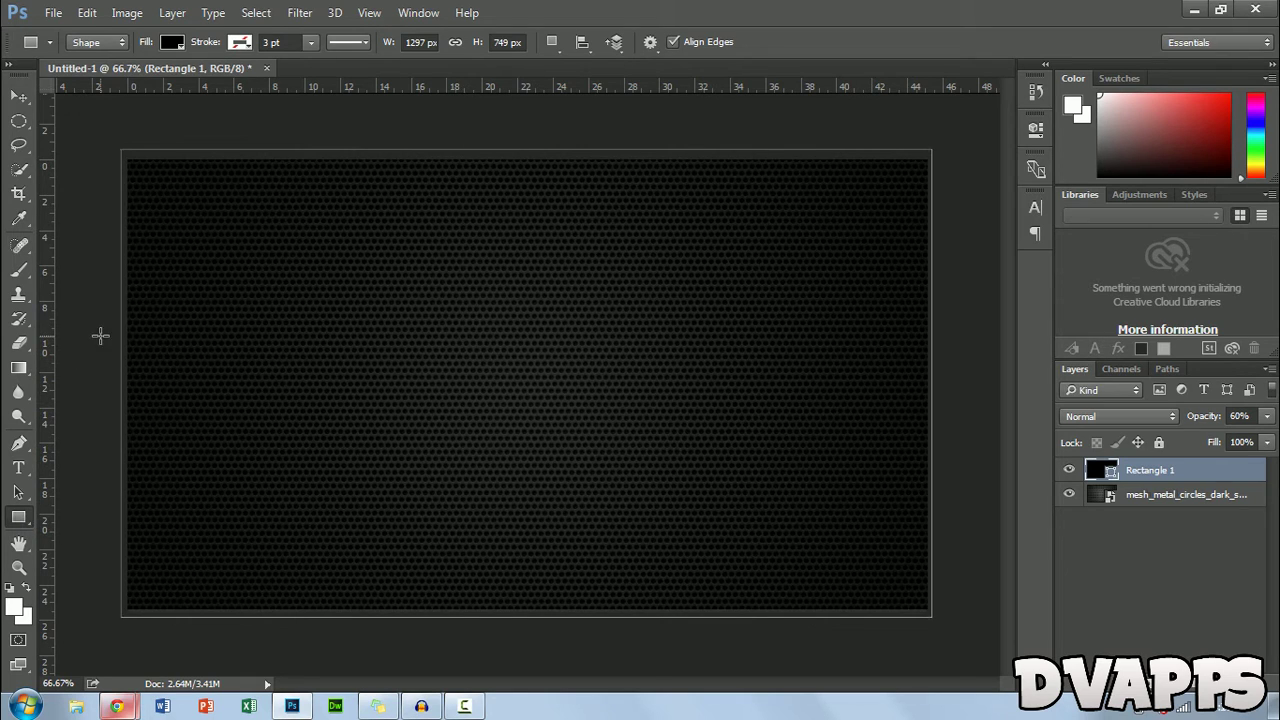
Create a 484 × 240 px rectangle near the top left of the canvas.
{"action": "key", "text": "alt+bracketleft"}
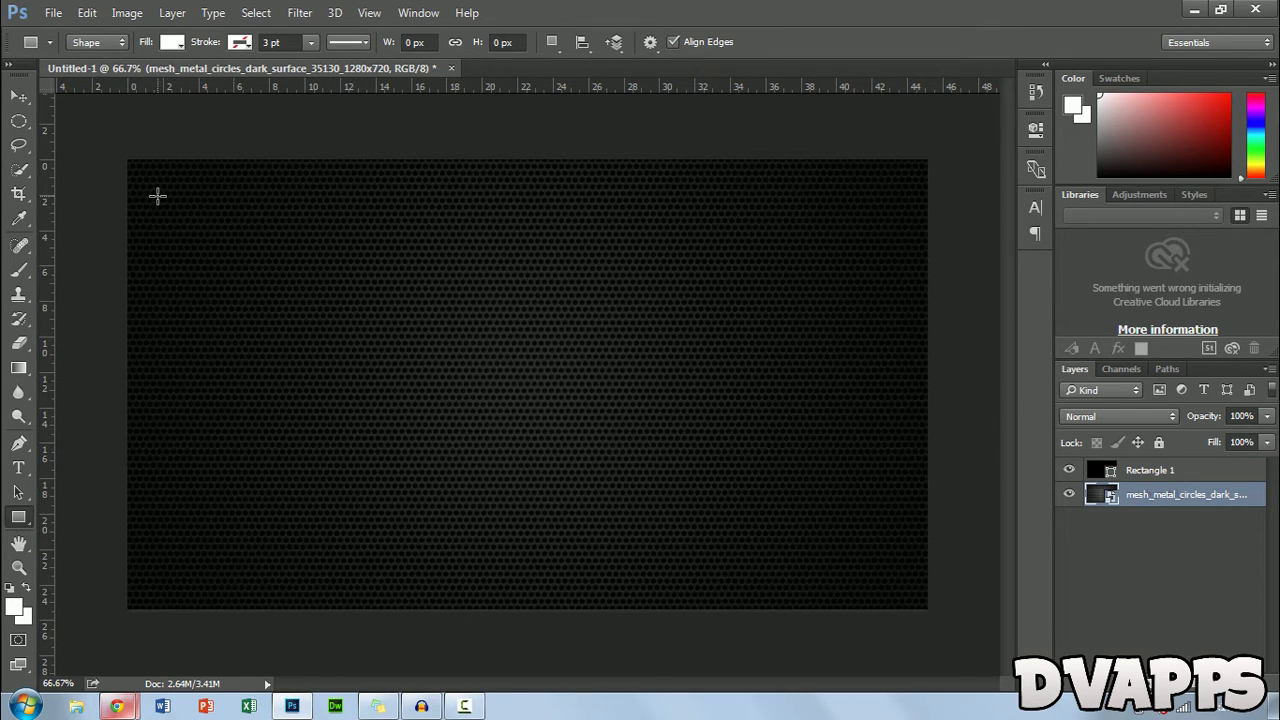
{"action": "left_click", "coordinate": [163, 197]}
{"action": "type", "text": "484"}
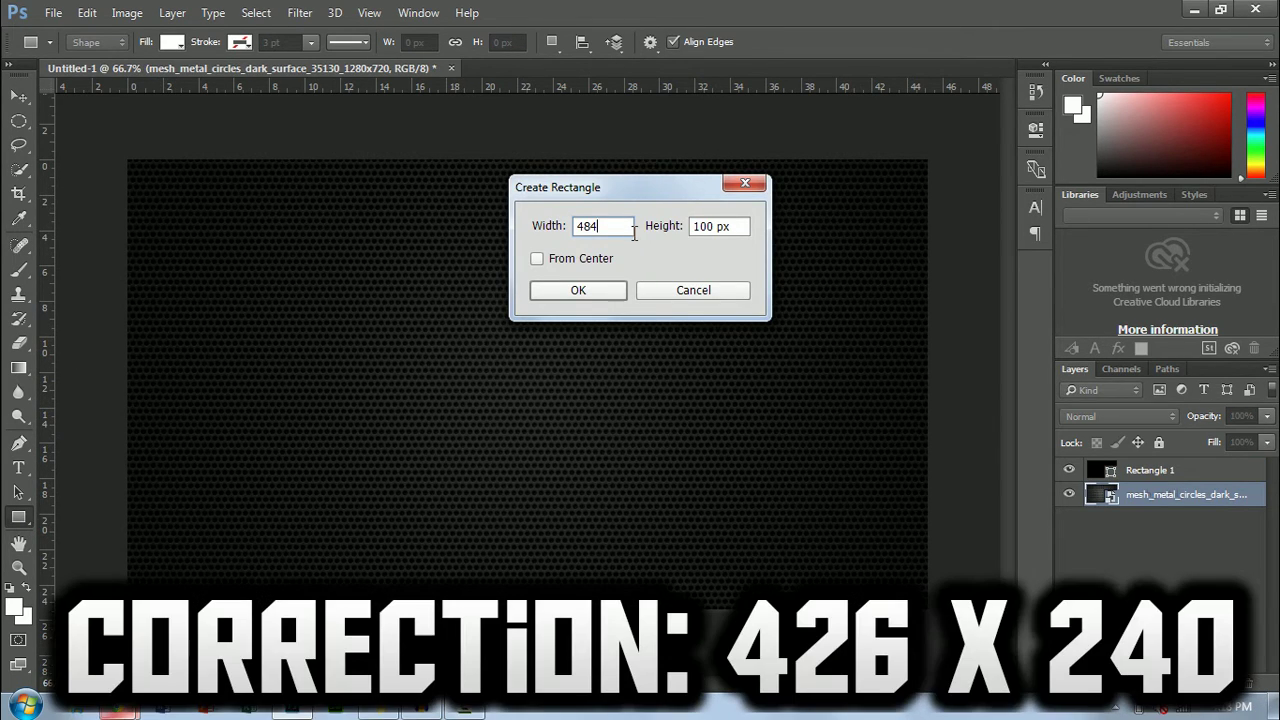
{"action": "left_click", "coordinate": [726, 226]}
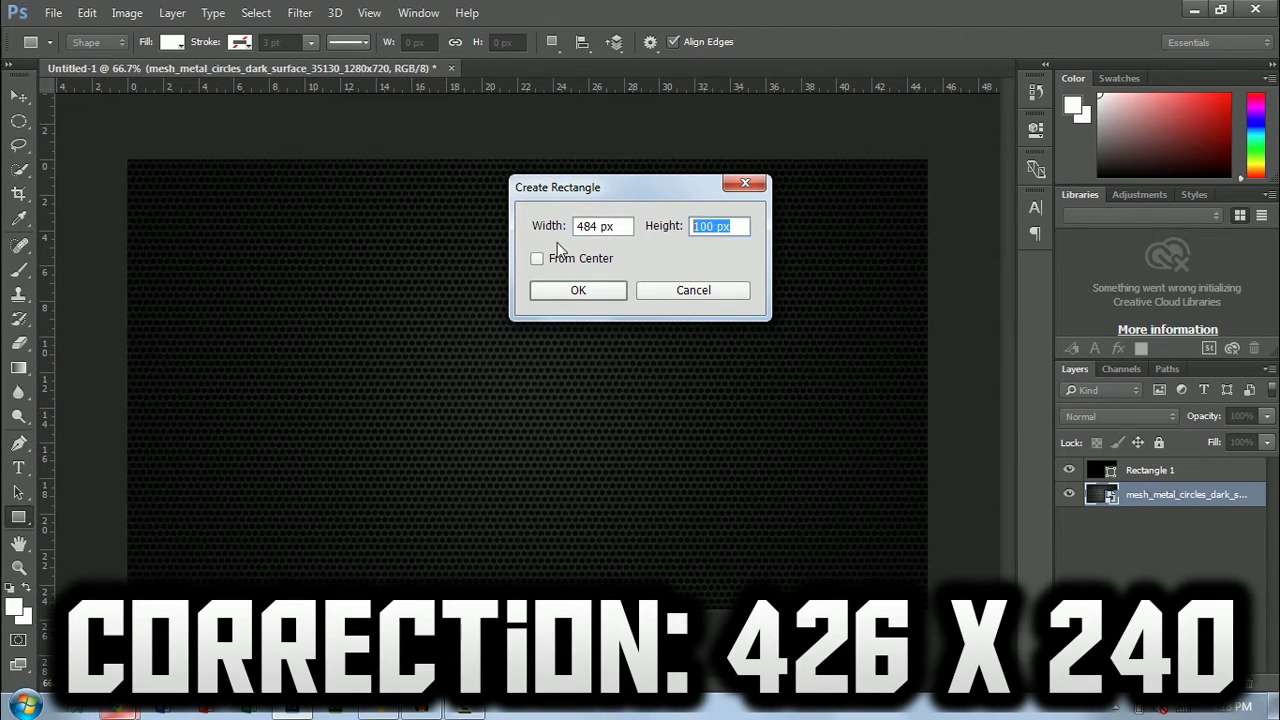
{"action": "type", "text": "240"}
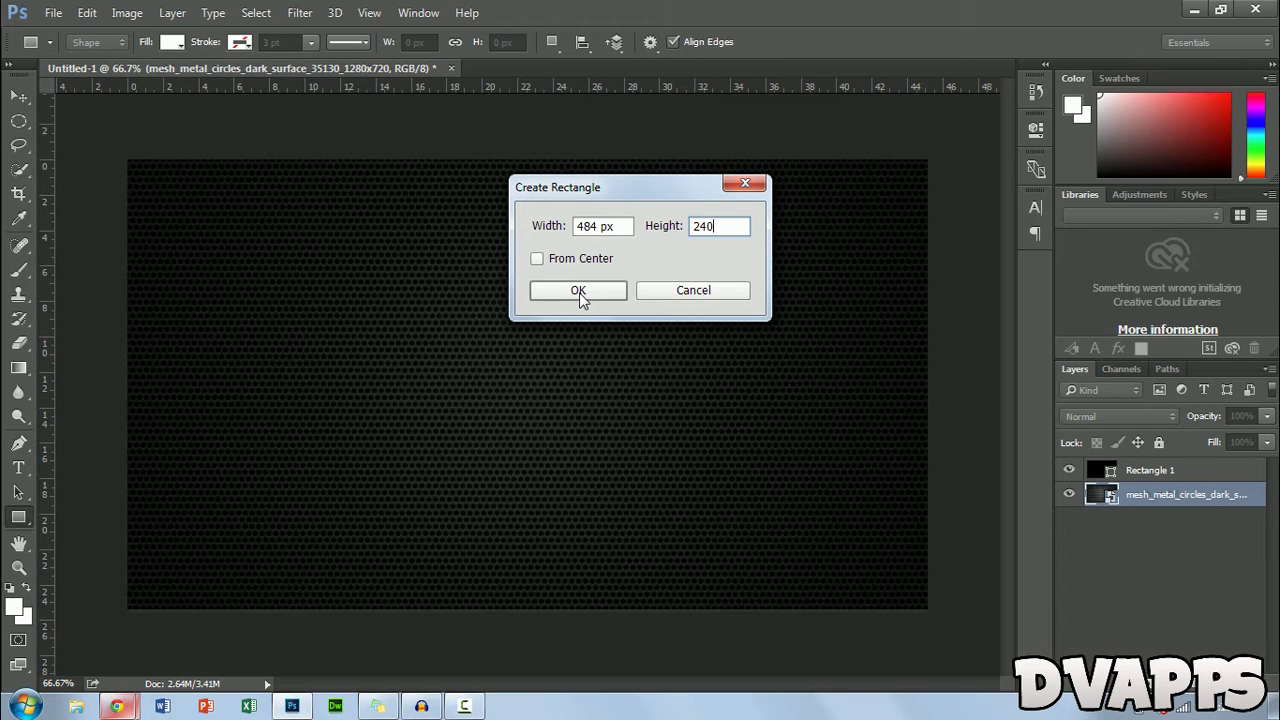
{"action": "left_click", "coordinate": [579, 292]}
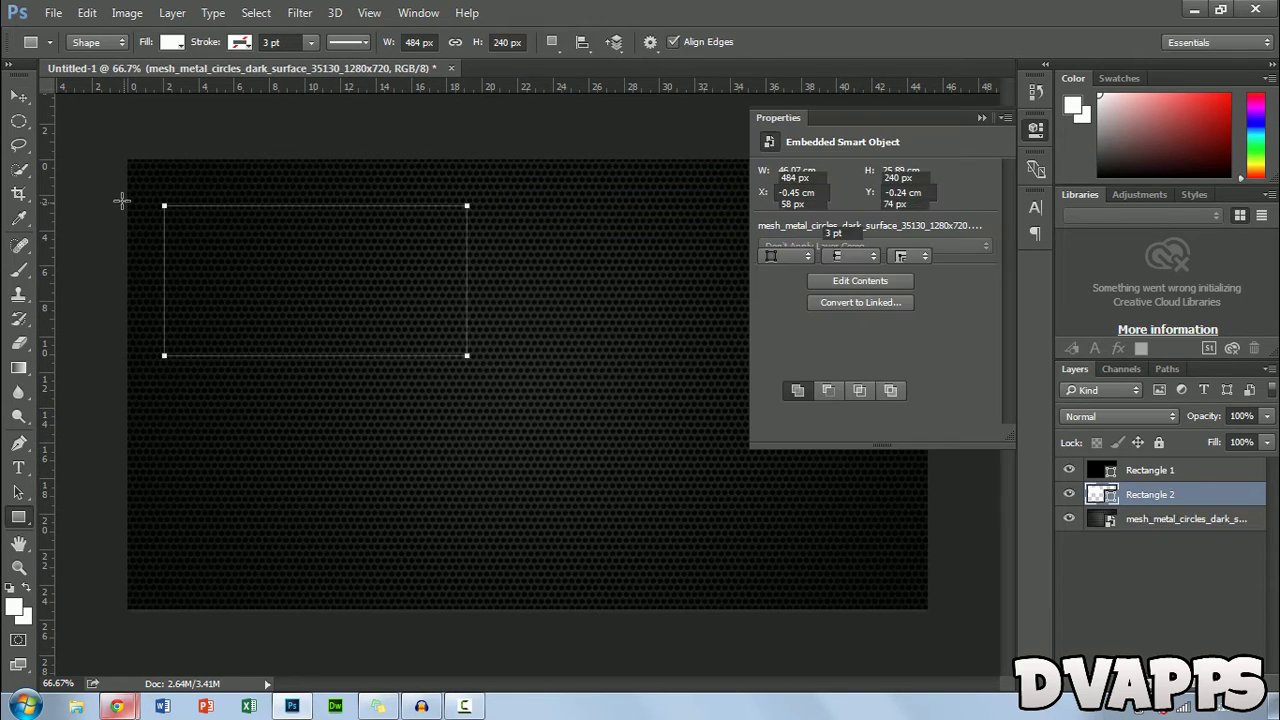
Remove the rectangle's fill and give it a red 10 pt outline.
{"action": "left_click", "coordinate": [982, 118]}
{"action": "left_click", "coordinate": [172, 42]}
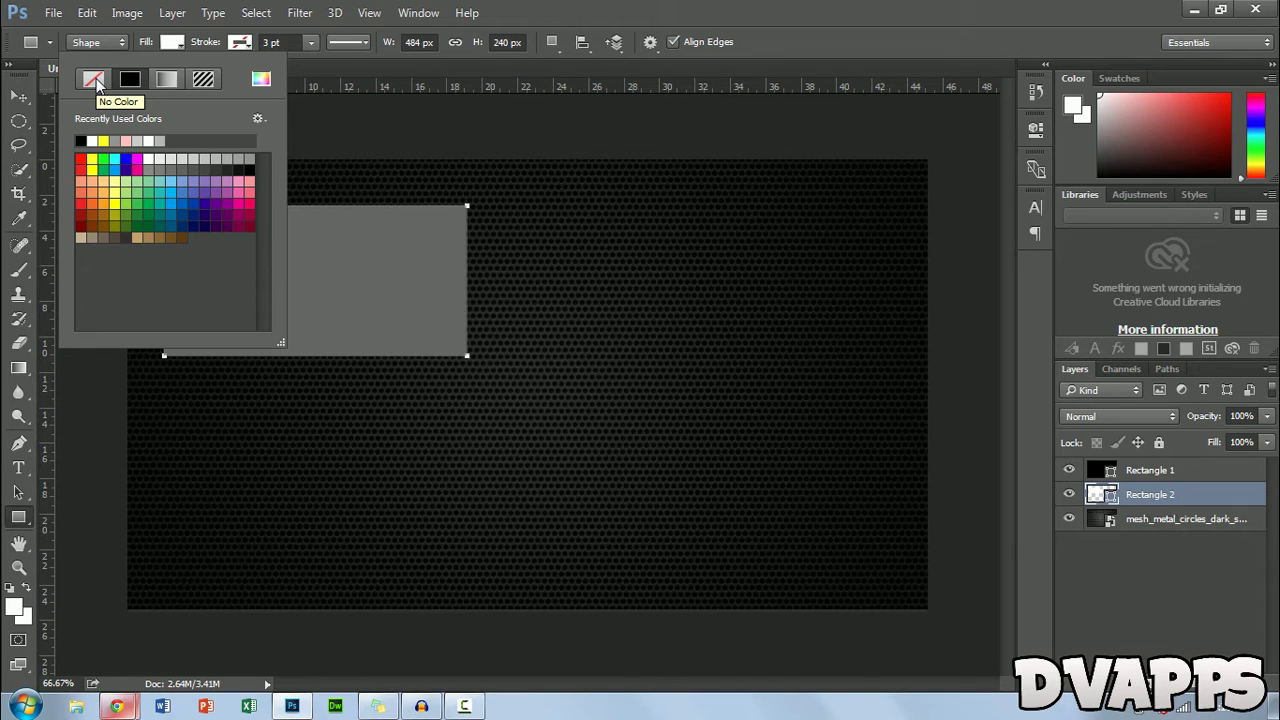
{"action": "left_click", "coordinate": [95, 82]}
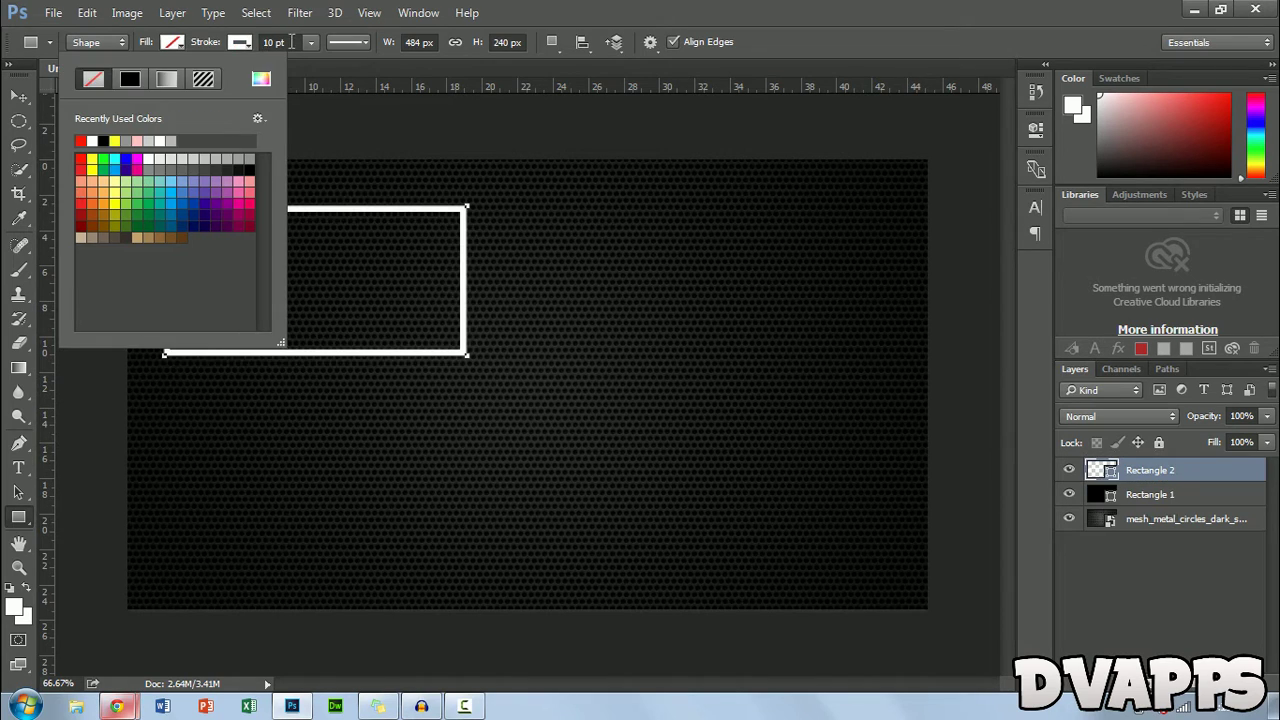
{"action": "left_click", "coordinate": [249, 46]}
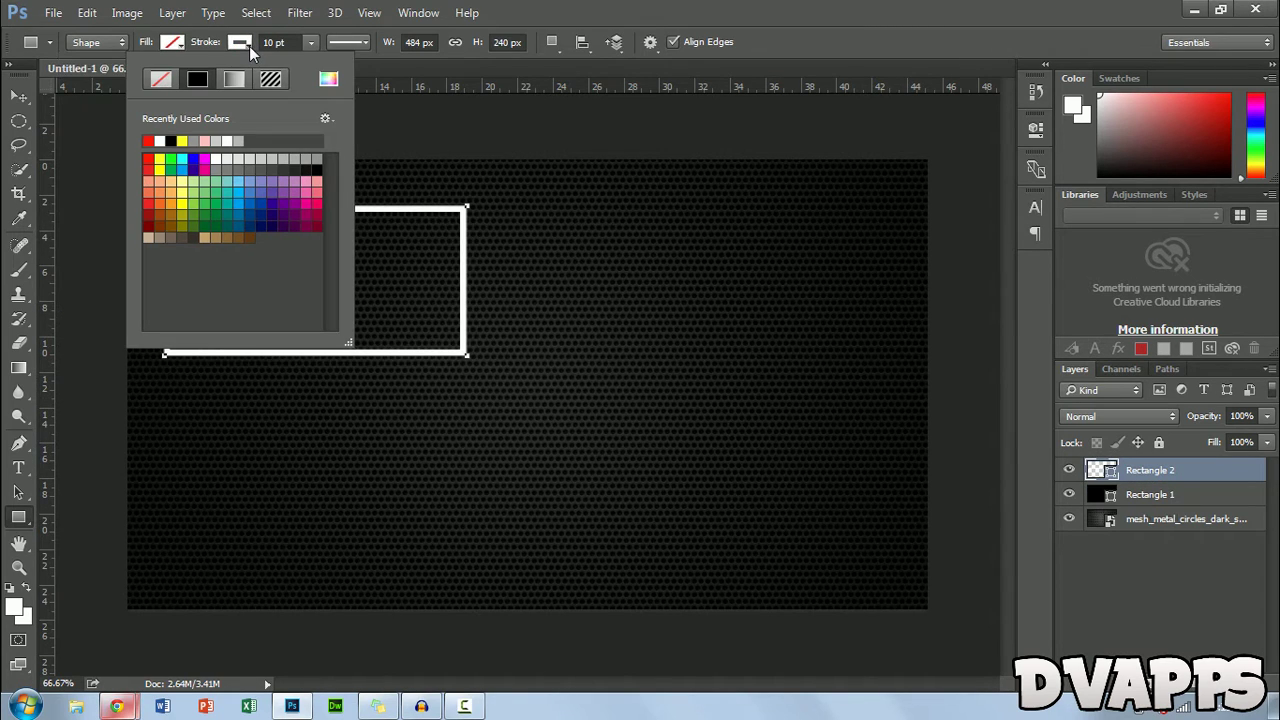
{"action": "left_click", "coordinate": [148, 141]}
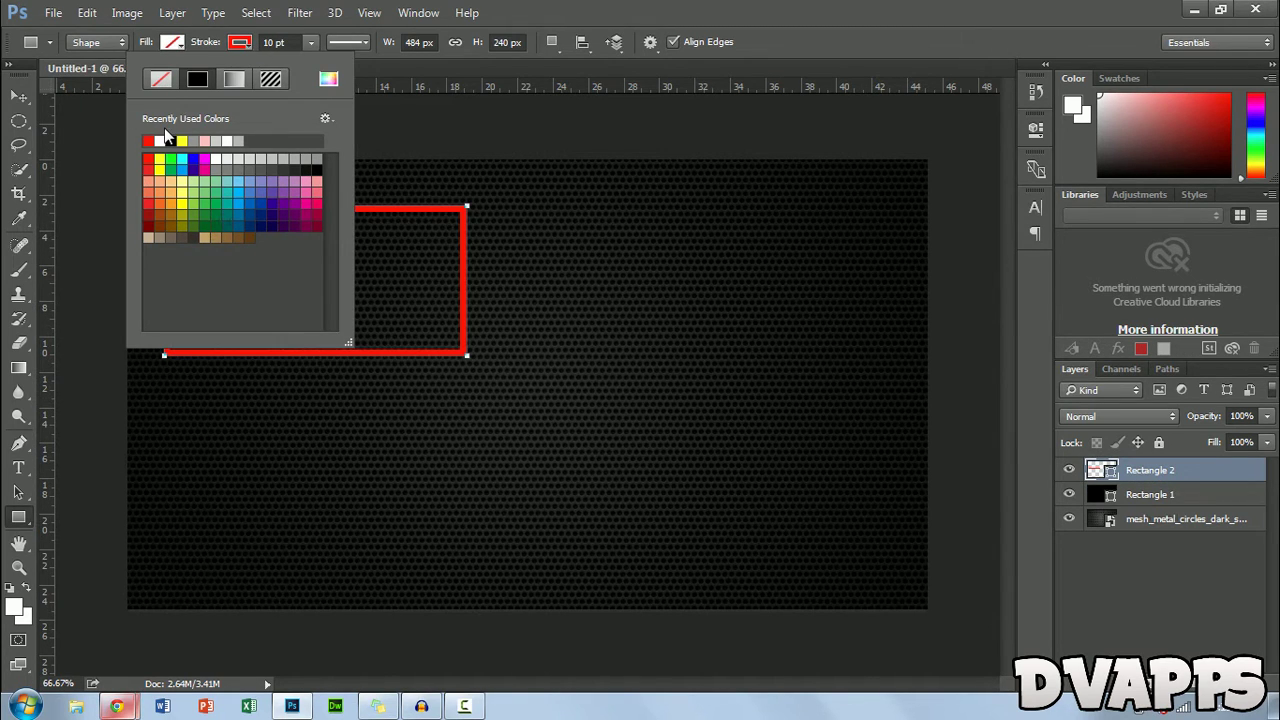
{"action": "key", "text": "Return"}
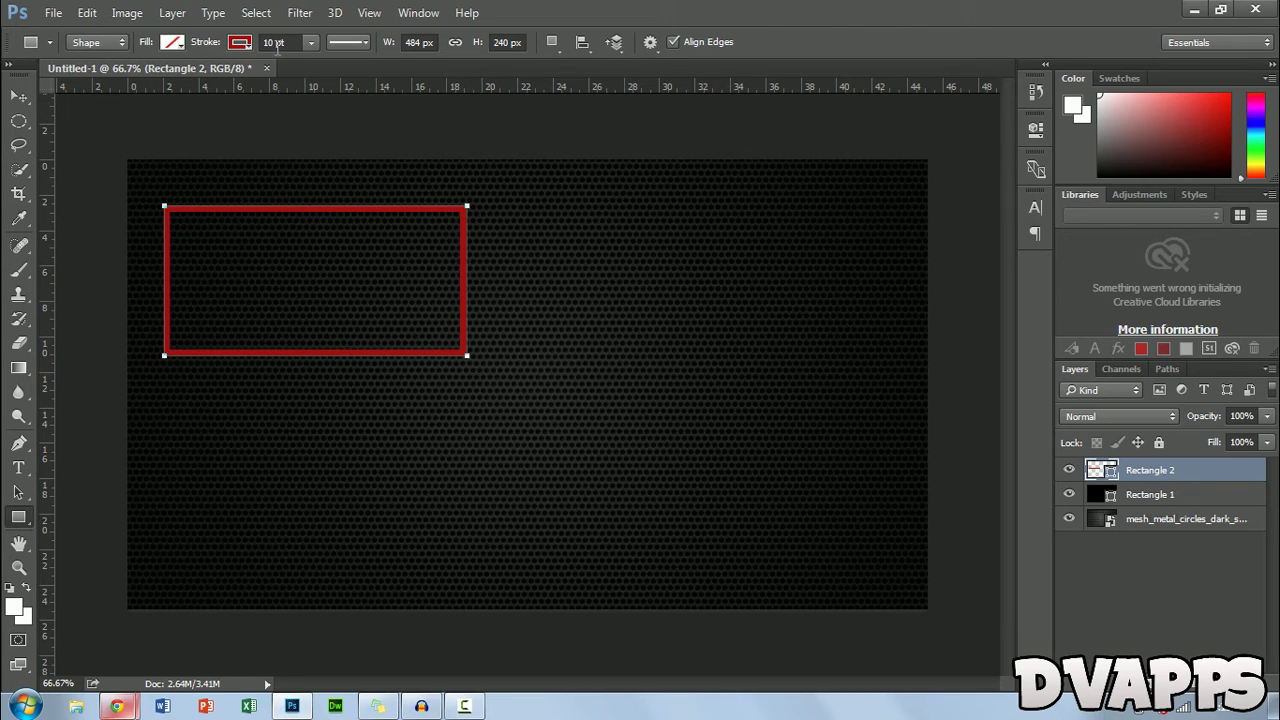
{"action": "left_click", "coordinate": [274, 44]}
{"action": "double_click", "coordinate": [266, 44]}
{"action": "key", "text": "Return"}
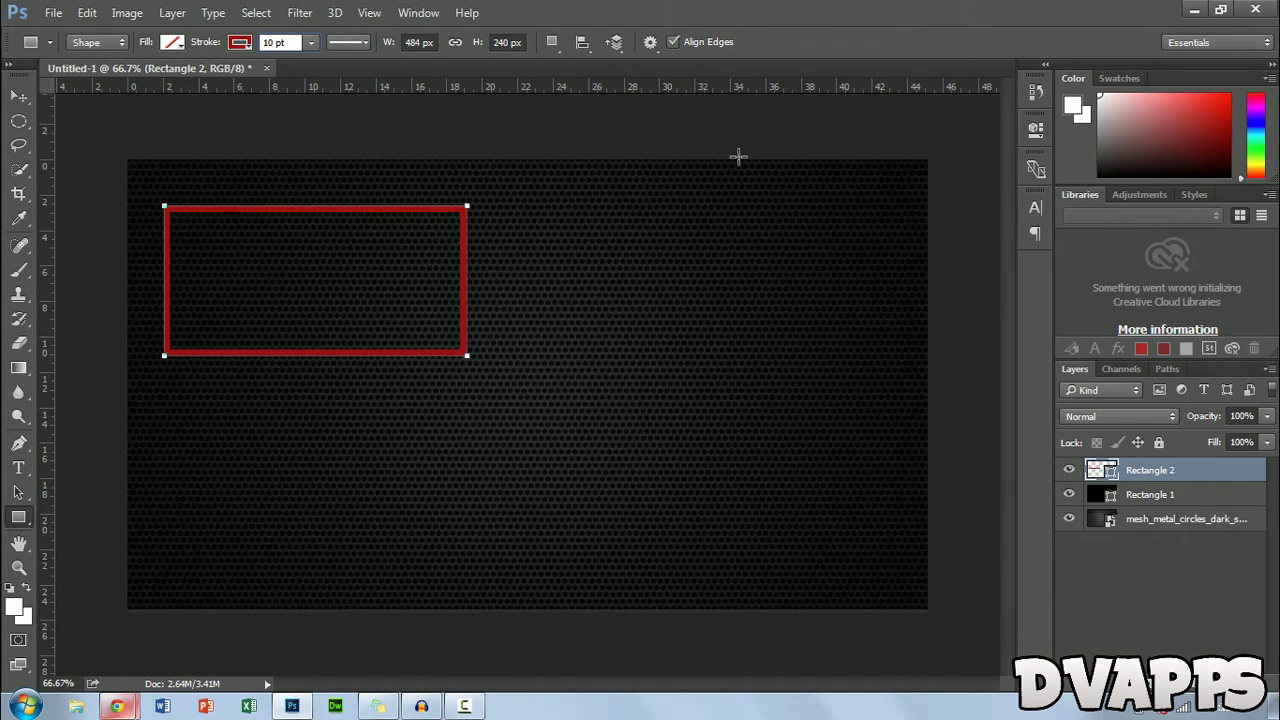
{"action": "left_click", "coordinate": [1158, 482]}
Duplicate the Rectangle 2 layer as Rectangle 2 copy.
{"action": "right_click", "coordinate": [1156, 476]}
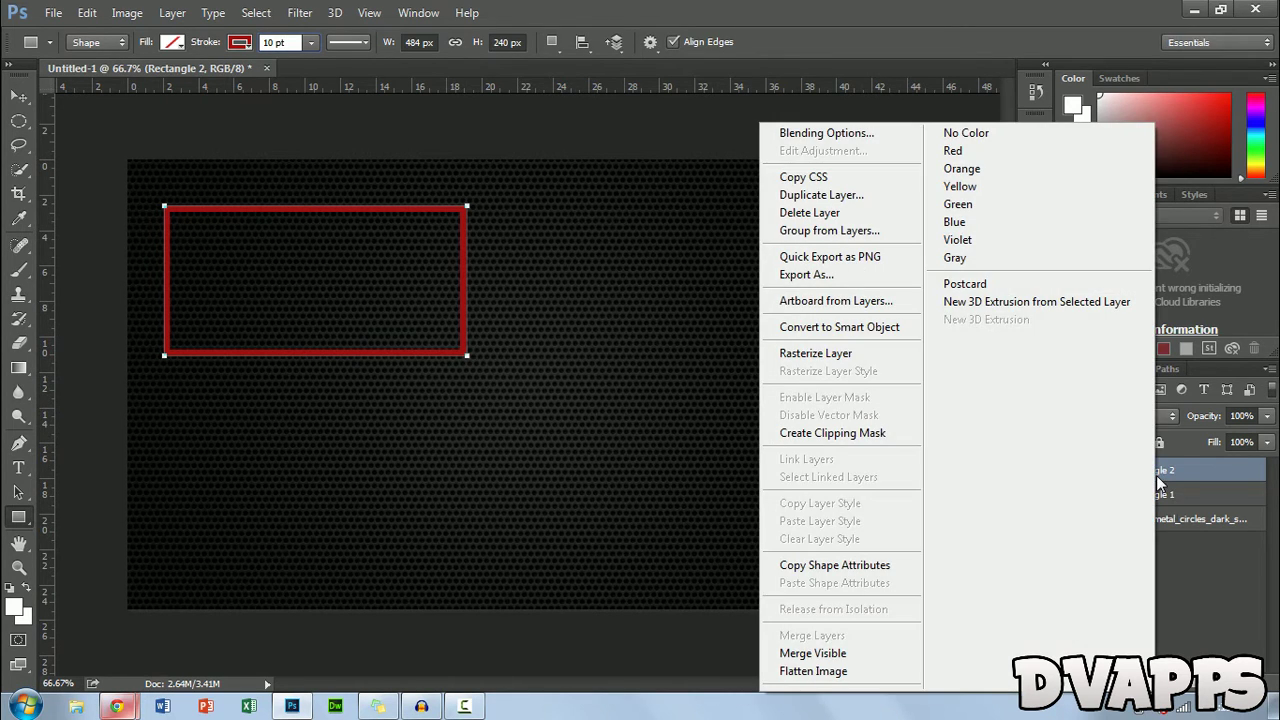
{"action": "left_click", "coordinate": [1163, 483]}
{"action": "right_click", "coordinate": [1163, 483]}
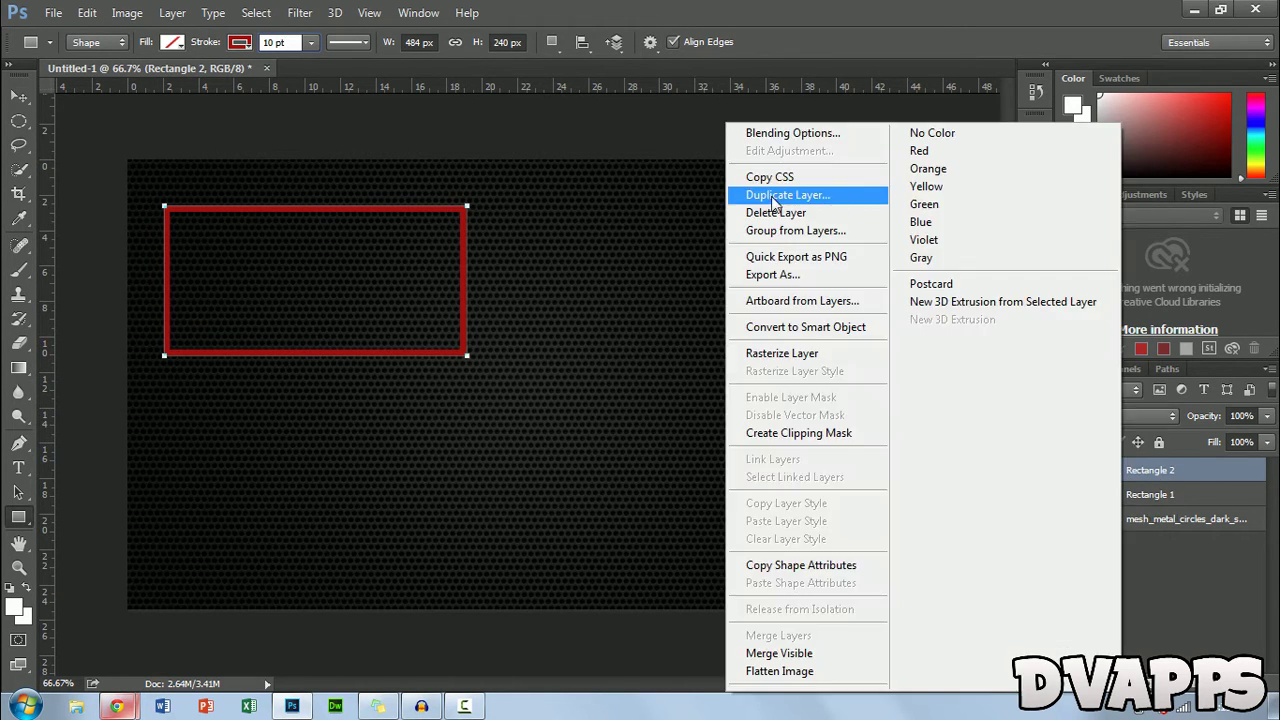
{"action": "left_click", "coordinate": [777, 196]}
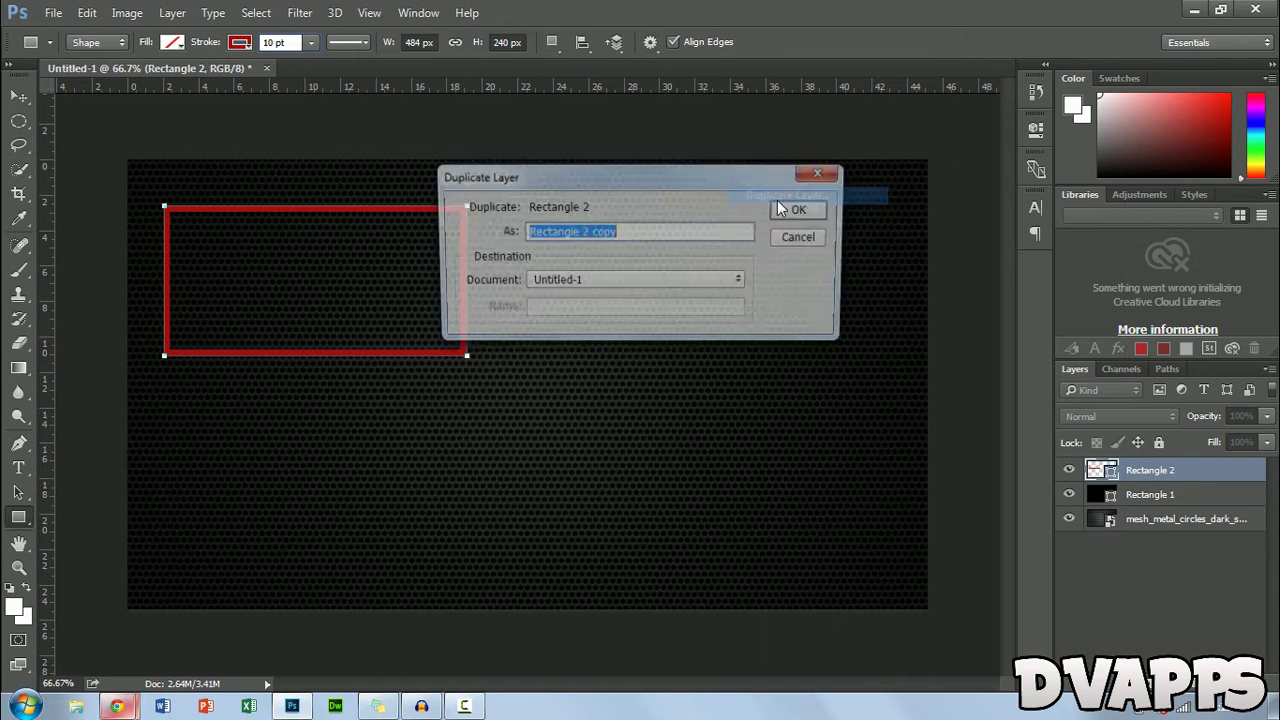
{"action": "left_click", "coordinate": [647, 237]}
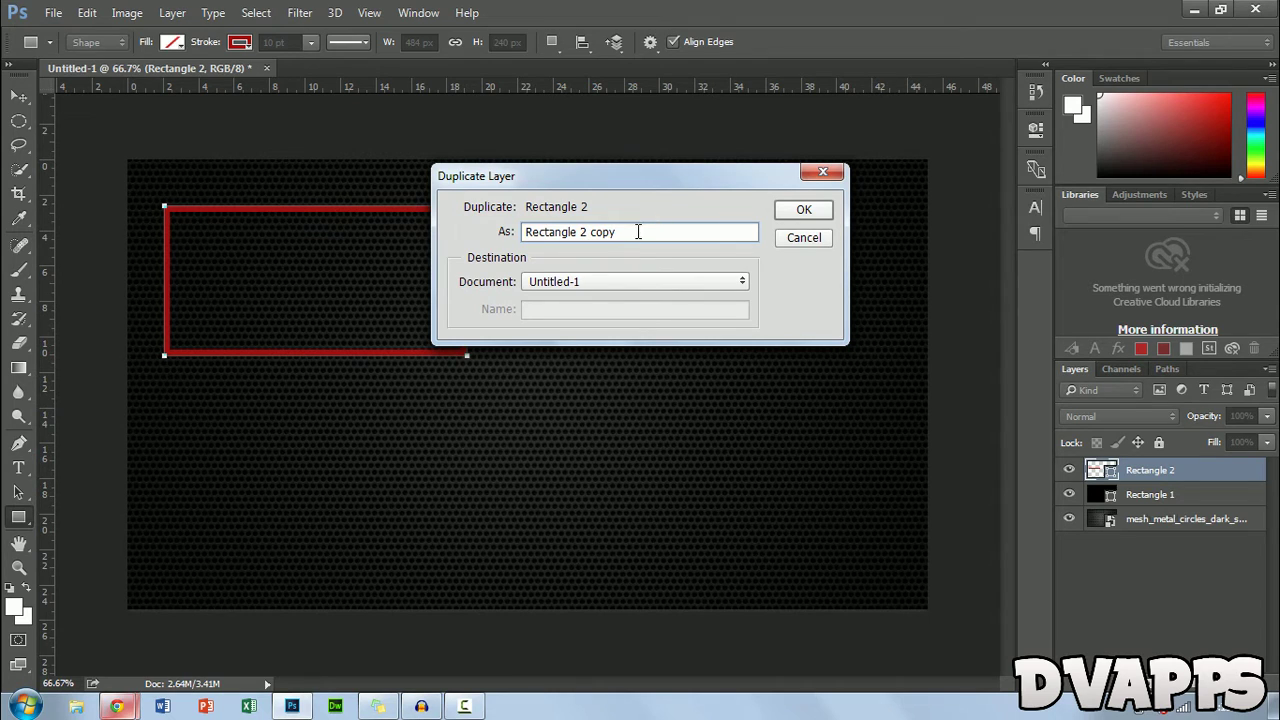
{"action": "left_click", "coordinate": [805, 212]}
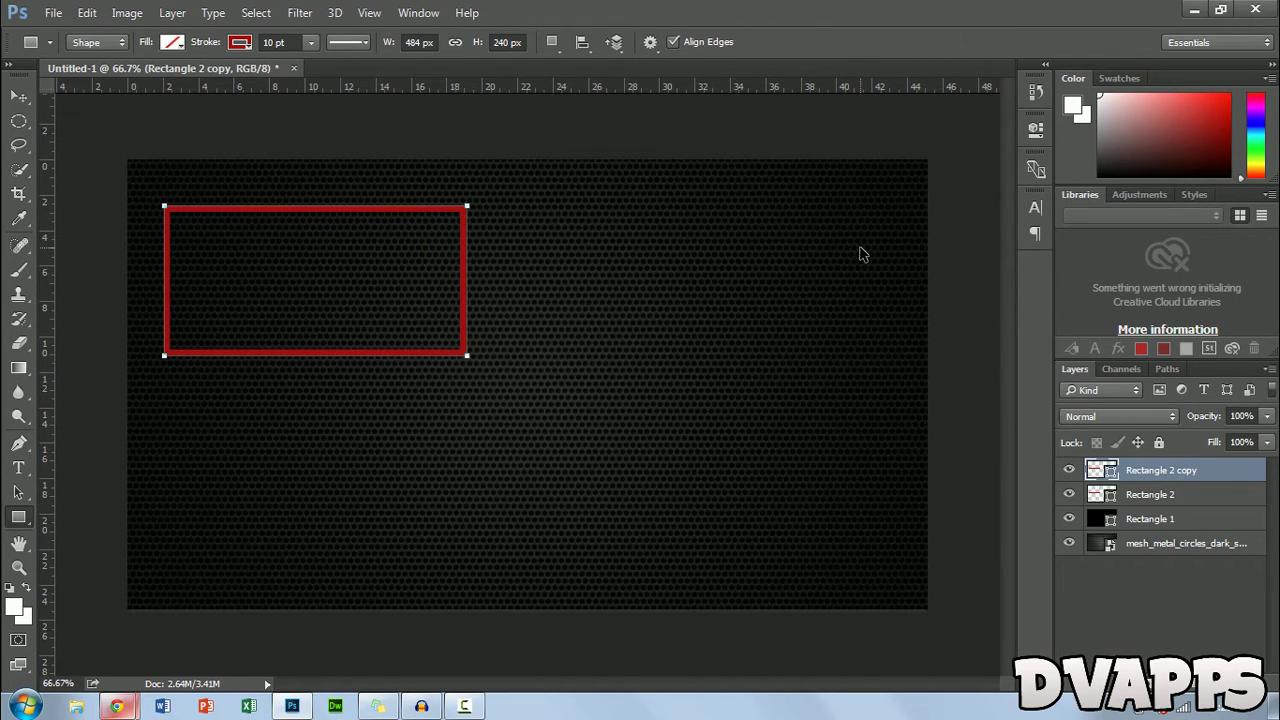
Move the copied box to the right side, level with the original.
{"action": "key", "text": "ctrl+t"}
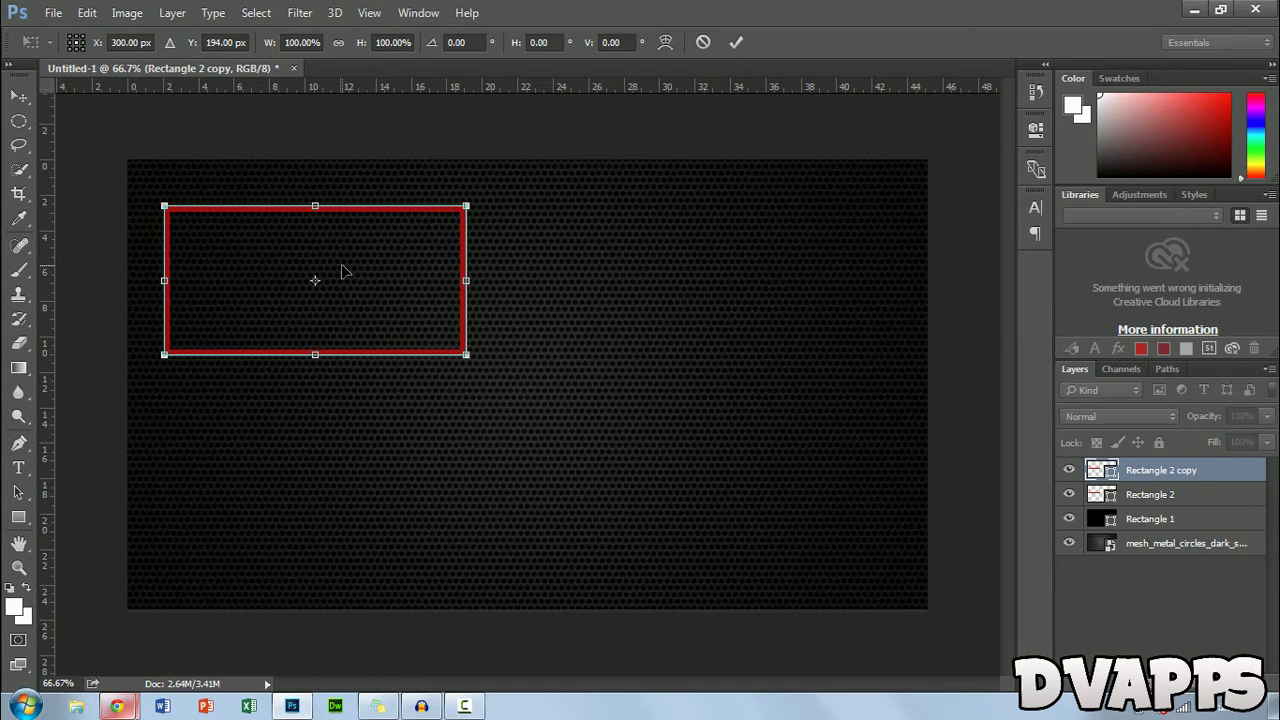
{"action": "left_click_drag", "start_coordinate": [343, 267], "coordinate": [770, 295]}
{"action": "left_click", "coordinate": [736, 42]}
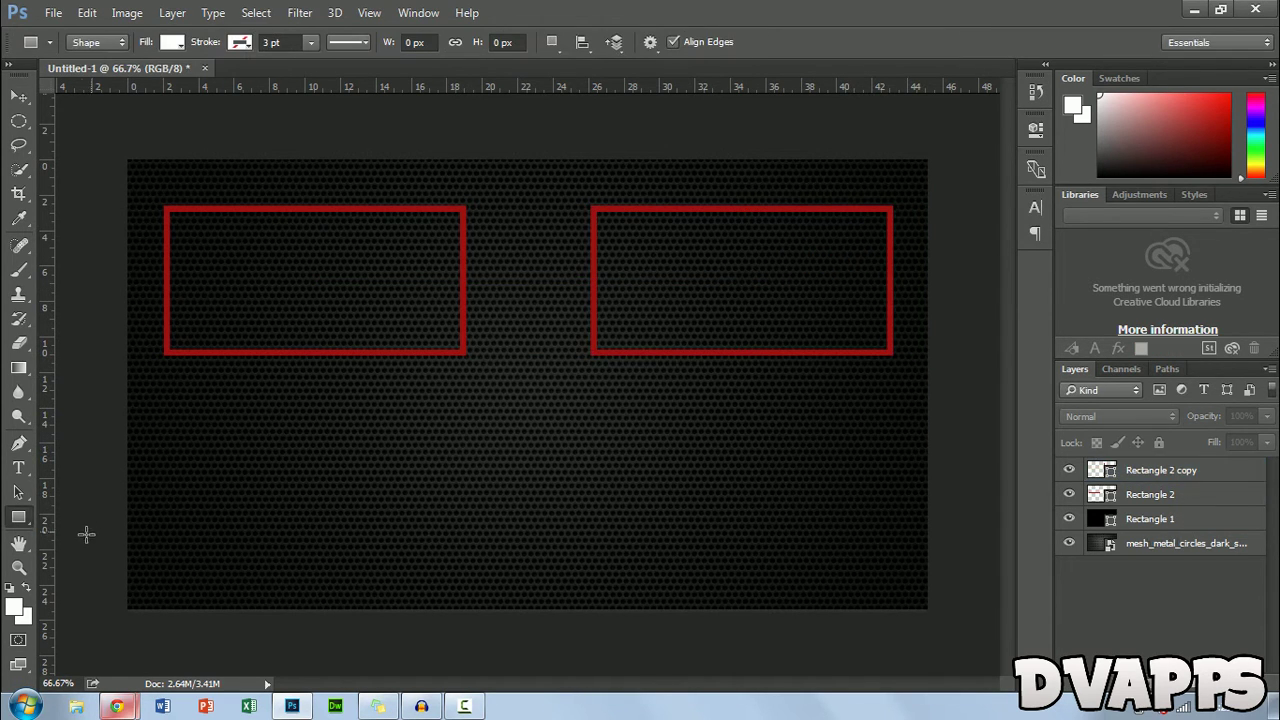
Add a PREVIOUS VIDEO text label in Nexa Bold below the left box.
{"action": "left_click", "coordinate": [17, 474]}
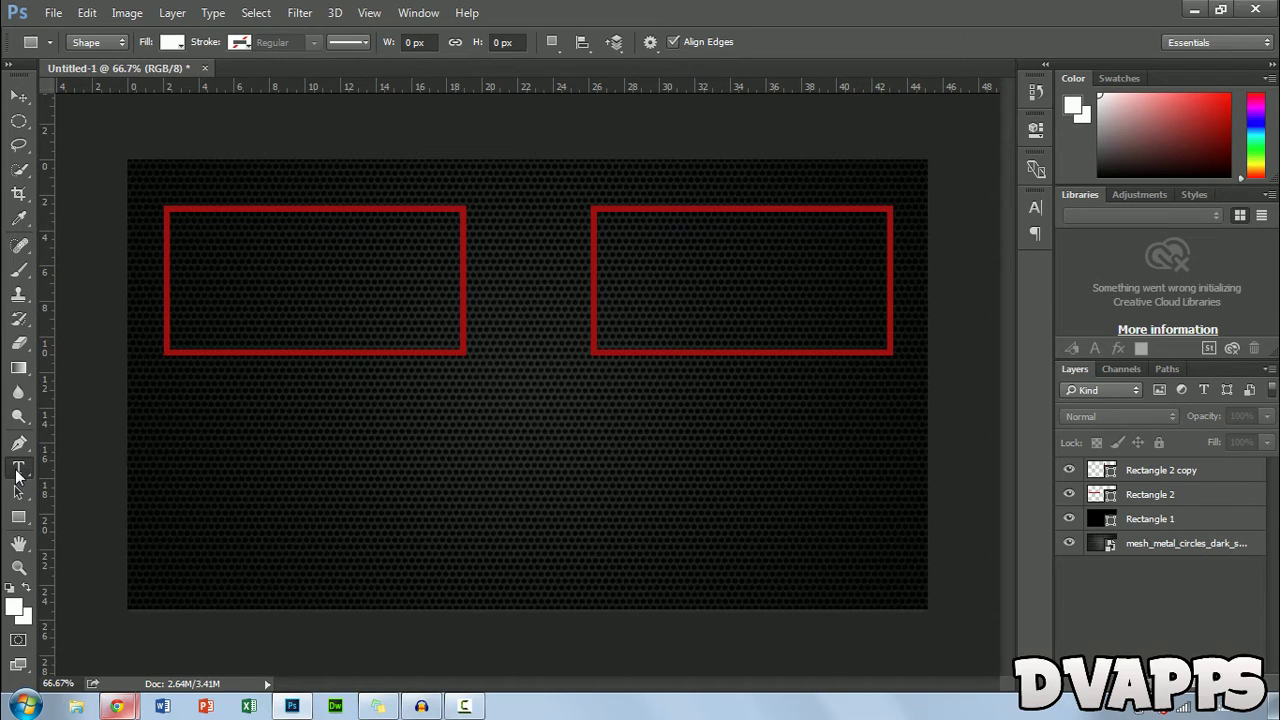
{"action": "left_click", "coordinate": [212, 378]}
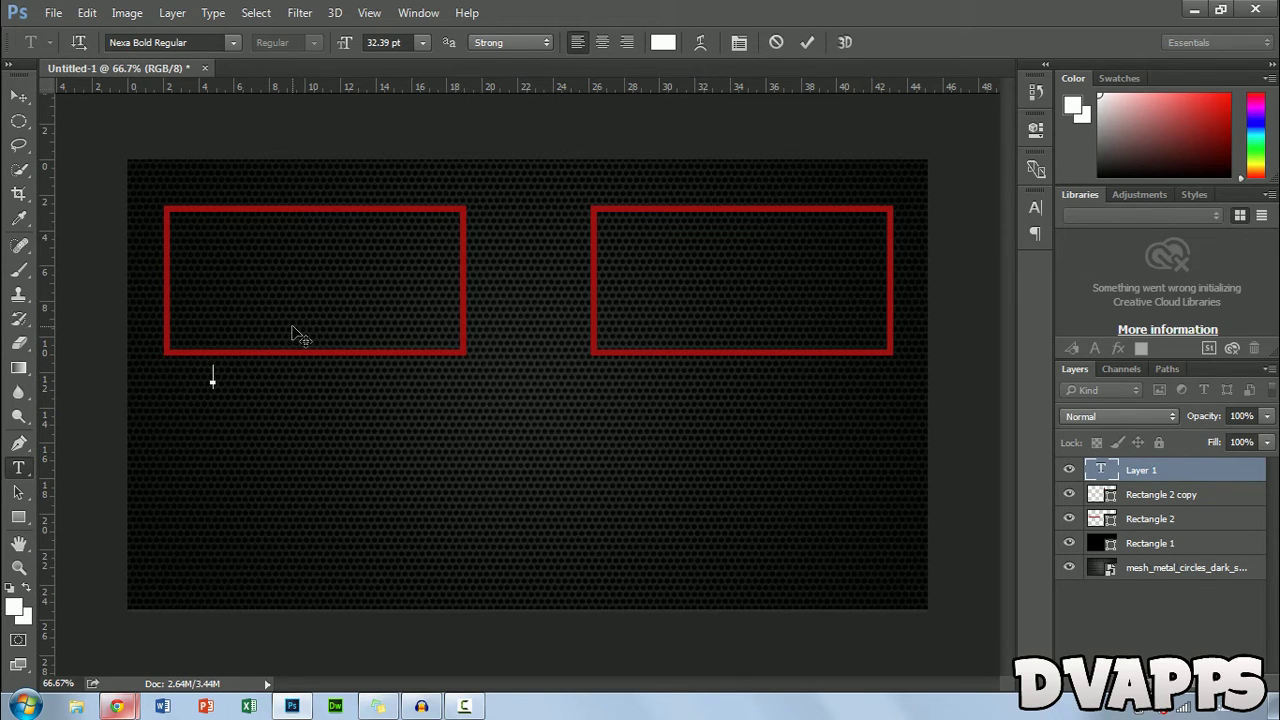
{"action": "left_click", "coordinate": [167, 42]}
{"action": "left_click", "coordinate": [199, 43]}
{"action": "left_click_drag", "start_coordinate": [110, 42], "coordinate": [196, 44]}
{"action": "left_click", "coordinate": [210, 44]}
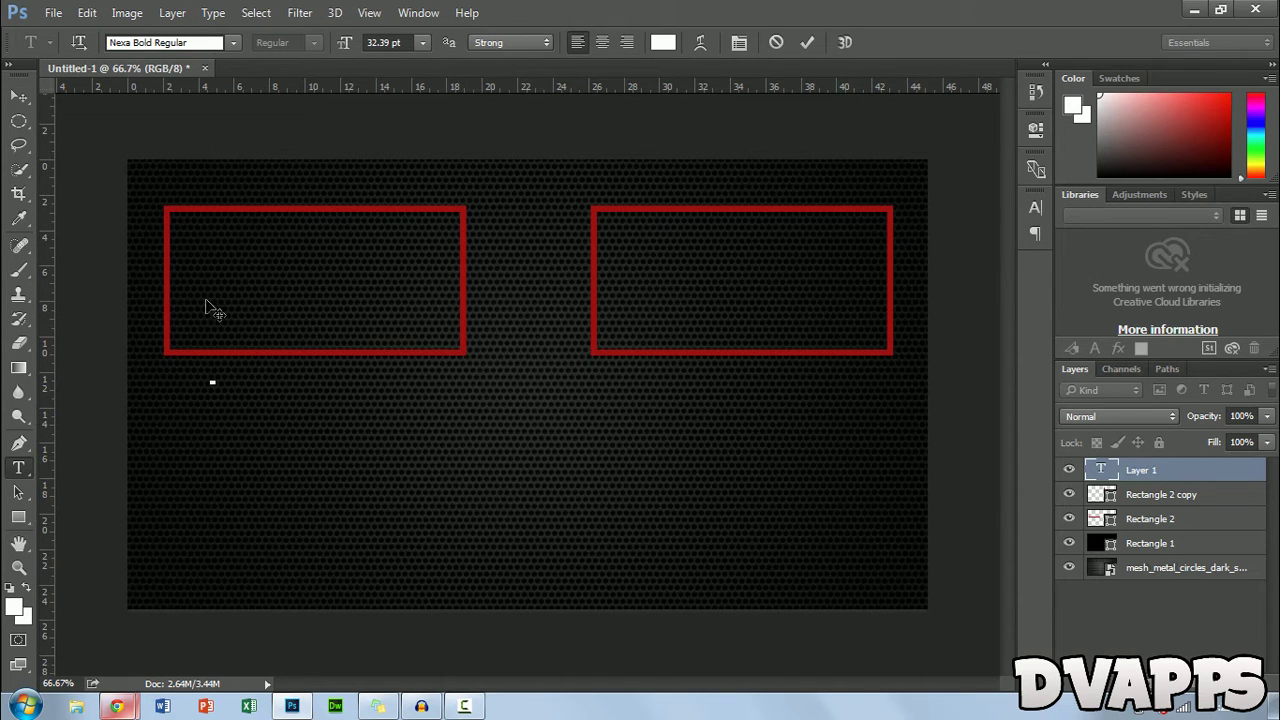
{"action": "left_click", "coordinate": [214, 376]}
{"action": "type", "text": "PREVIOUS"}
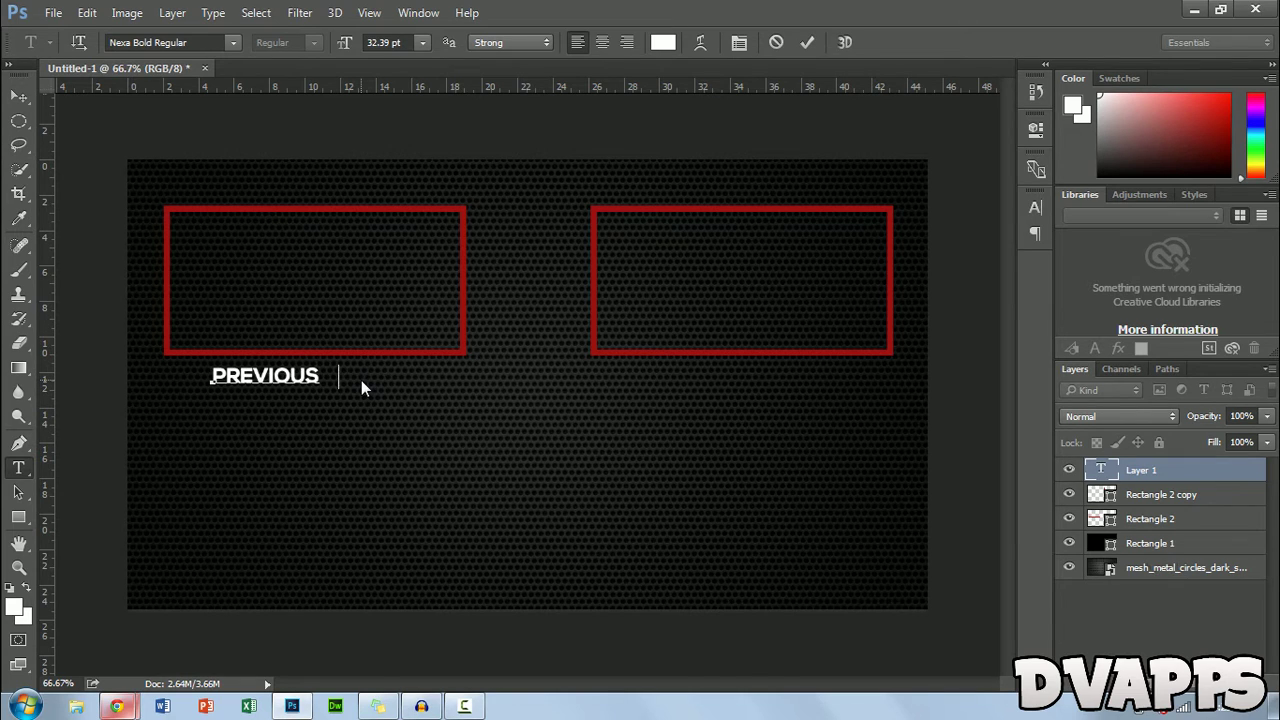
{"action": "type", "text": "VIDEO"}
Enlarge the label text to 50 pt and commit it.
{"action": "key", "text": "ctrl+a"}
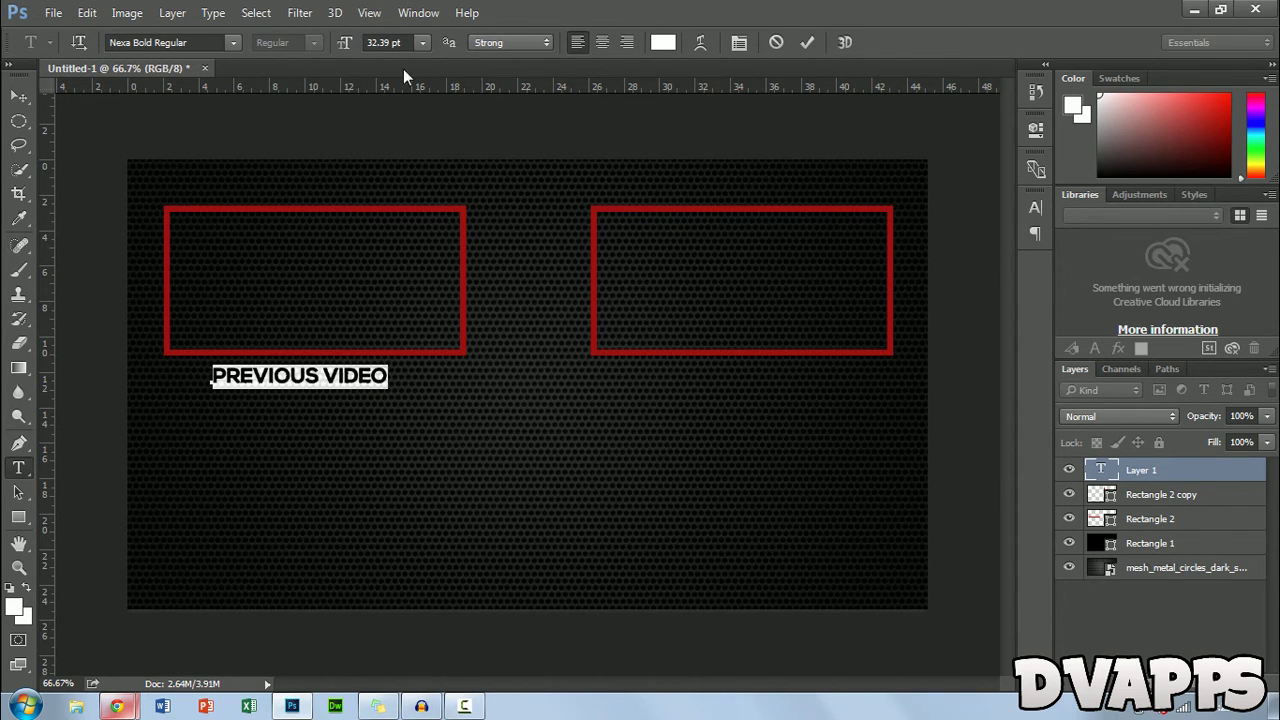
{"action": "double_click", "coordinate": [373, 42]}
{"action": "type", "text": "50"}
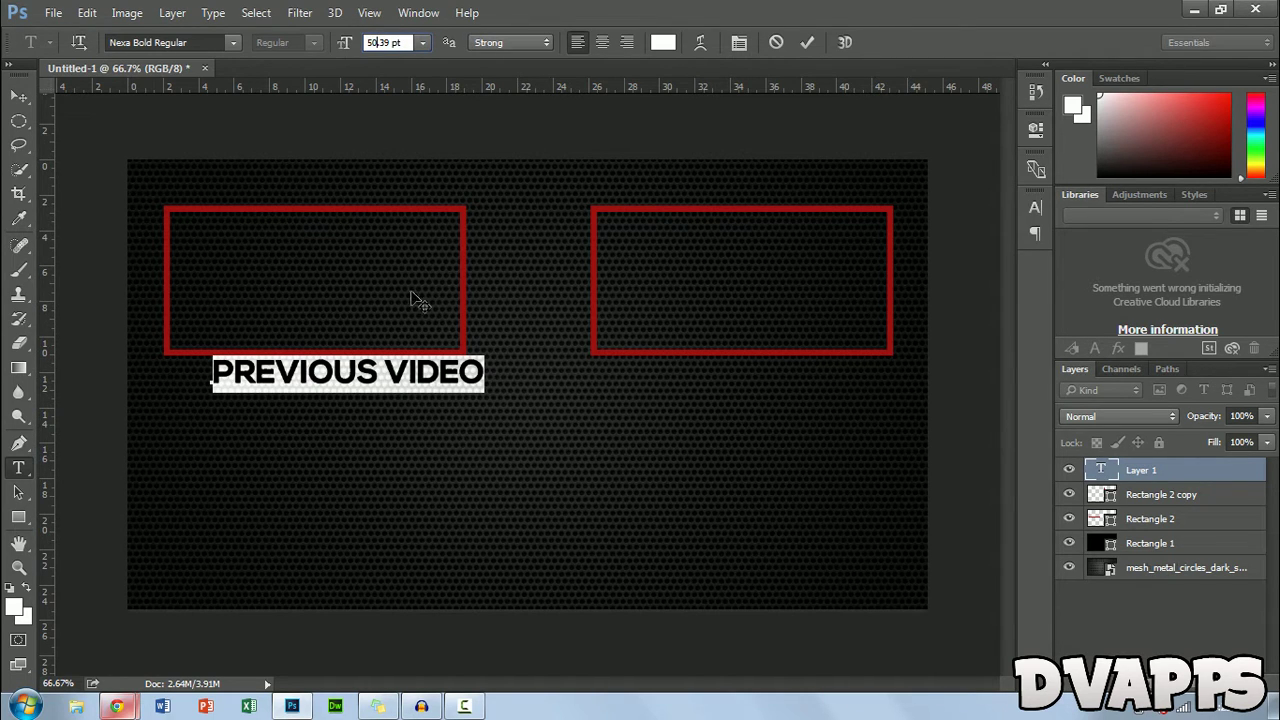
{"action": "key", "text": "Return"}
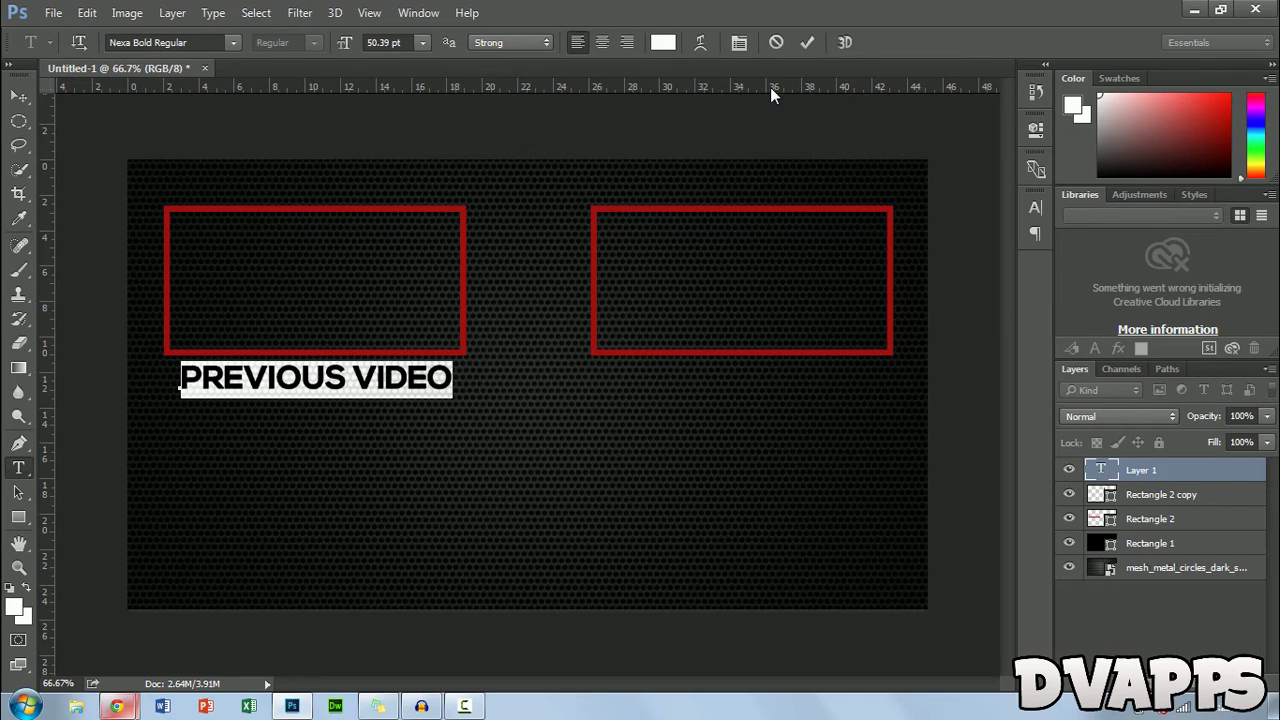
{"action": "left_click", "coordinate": [808, 42]}
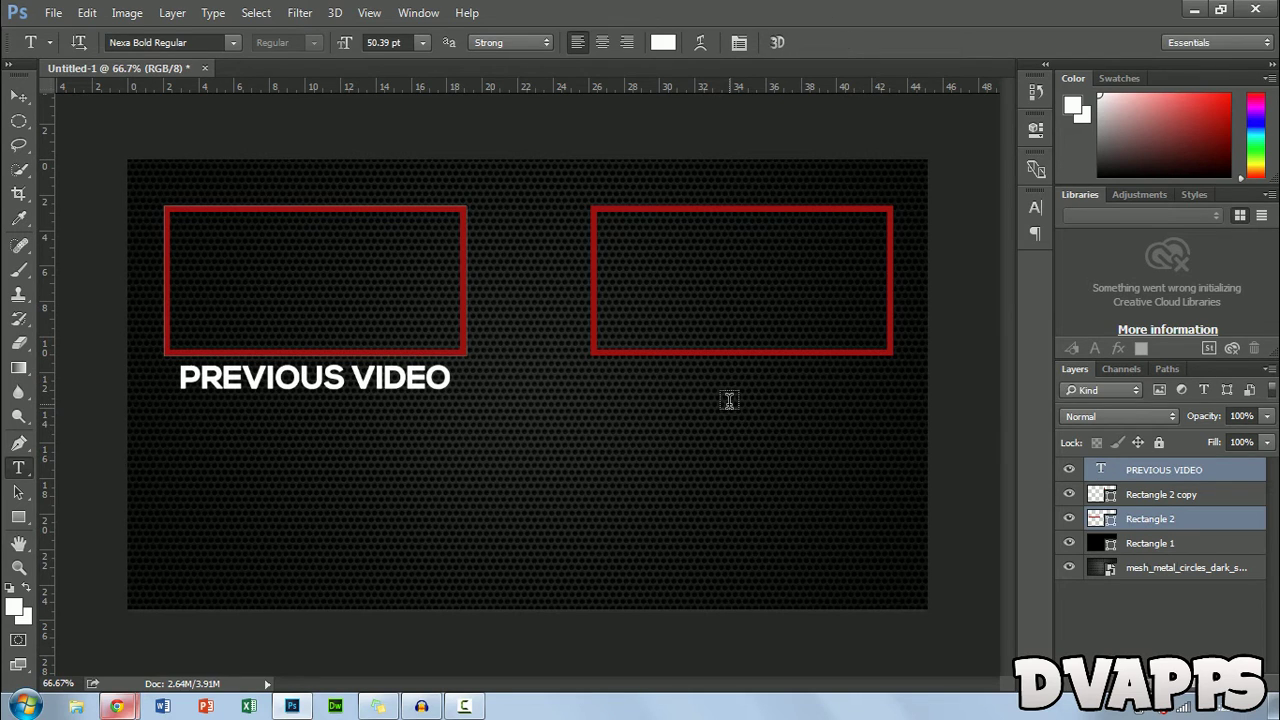
Type a RANDOM VIDEO label below the right box and commit it.
{"action": "left_click", "coordinate": [672, 380]}
{"action": "type", "text": "RANDOM"}
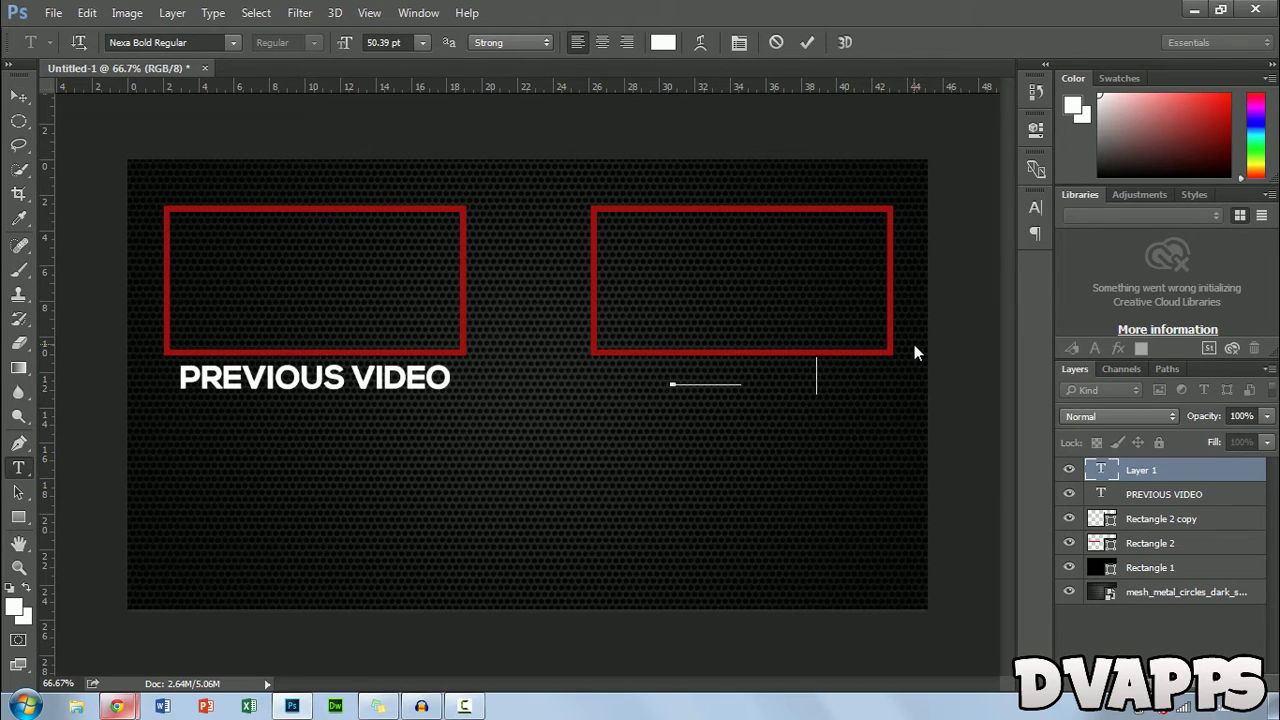
{"action": "type", "text": " VIDEO"}
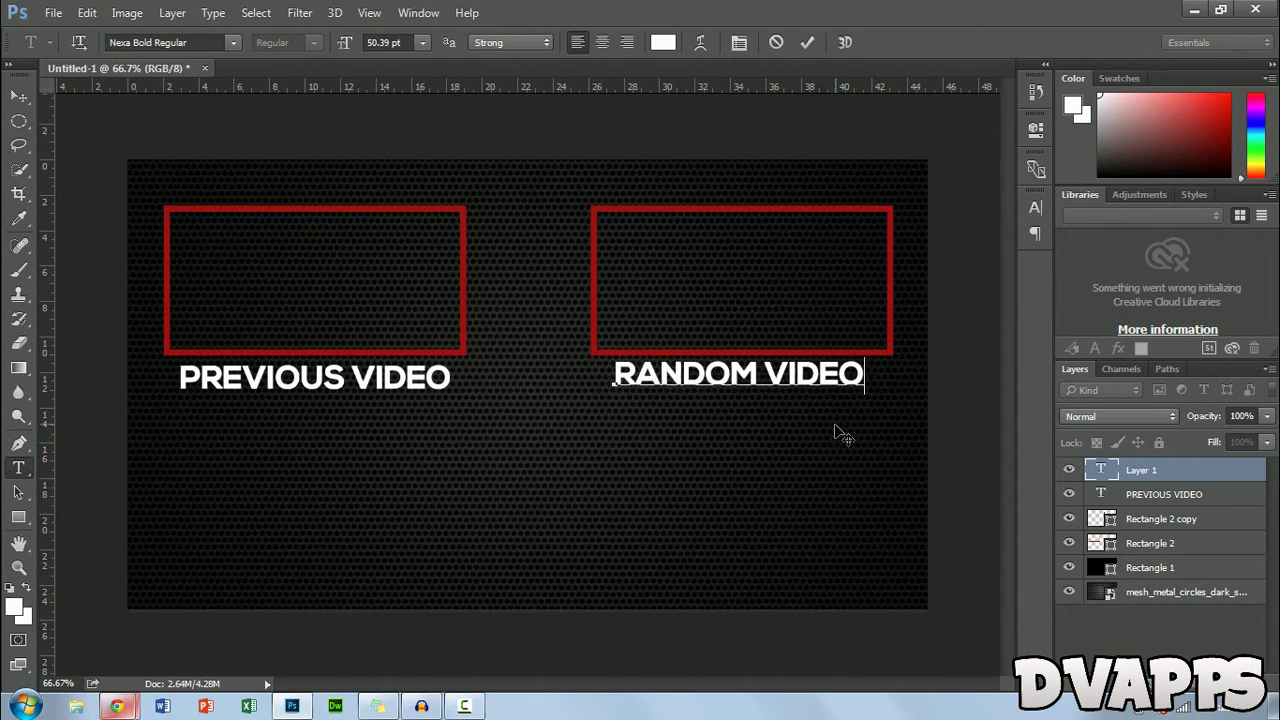
{"action": "left_click", "coordinate": [808, 43]}
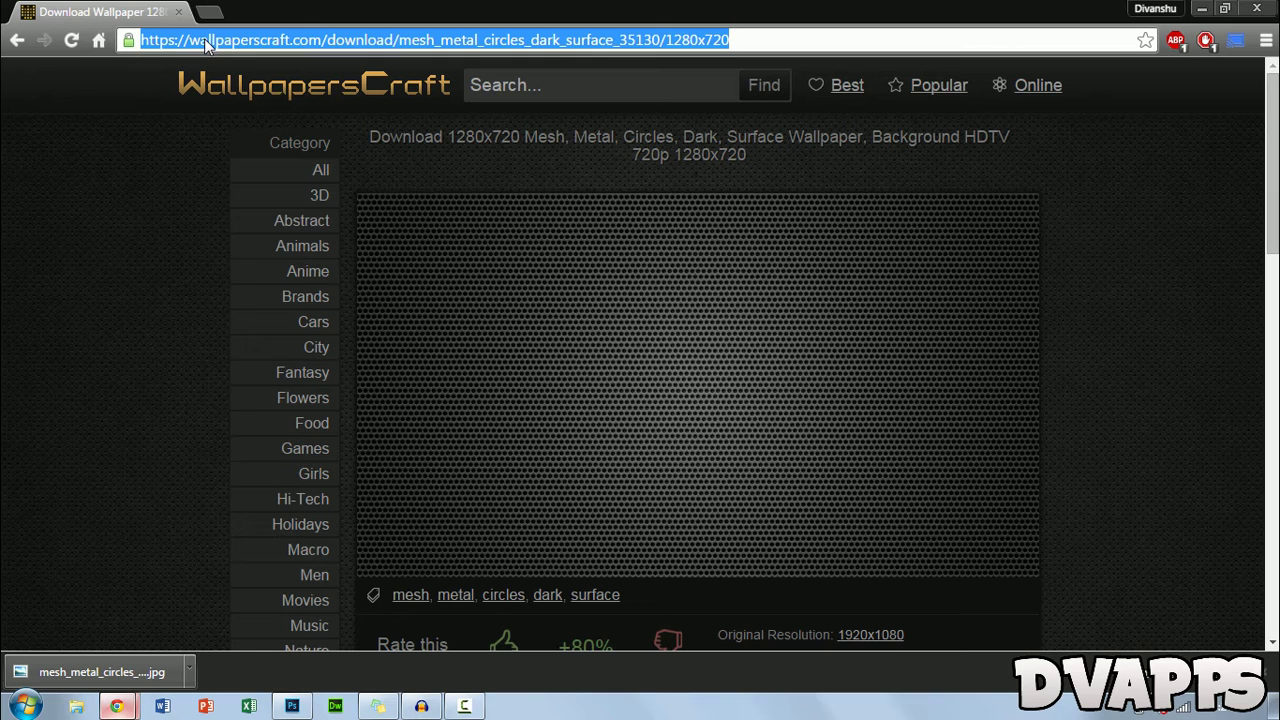
Search Google Images for Skype logos, refining the query to 'skype png'.
{"action": "left_click", "coordinate": [204, 38]}
{"action": "type", "text": "skype"}
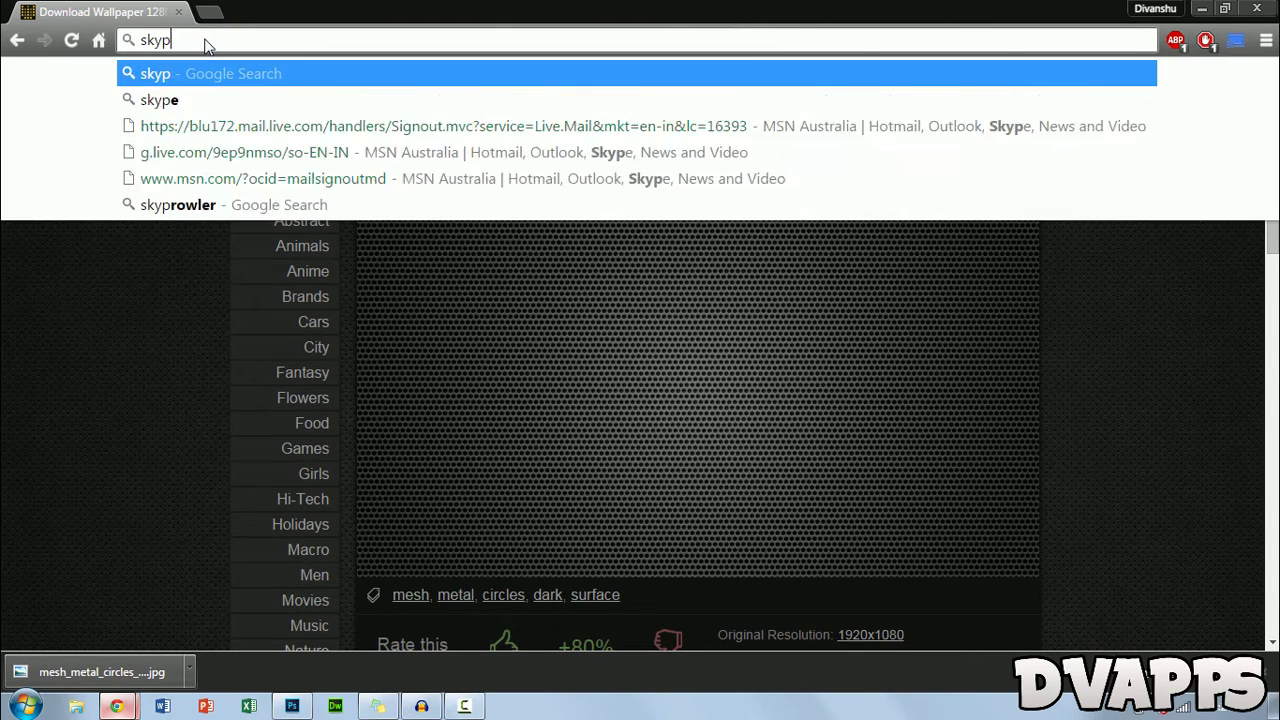
{"action": "key", "text": "Return"}
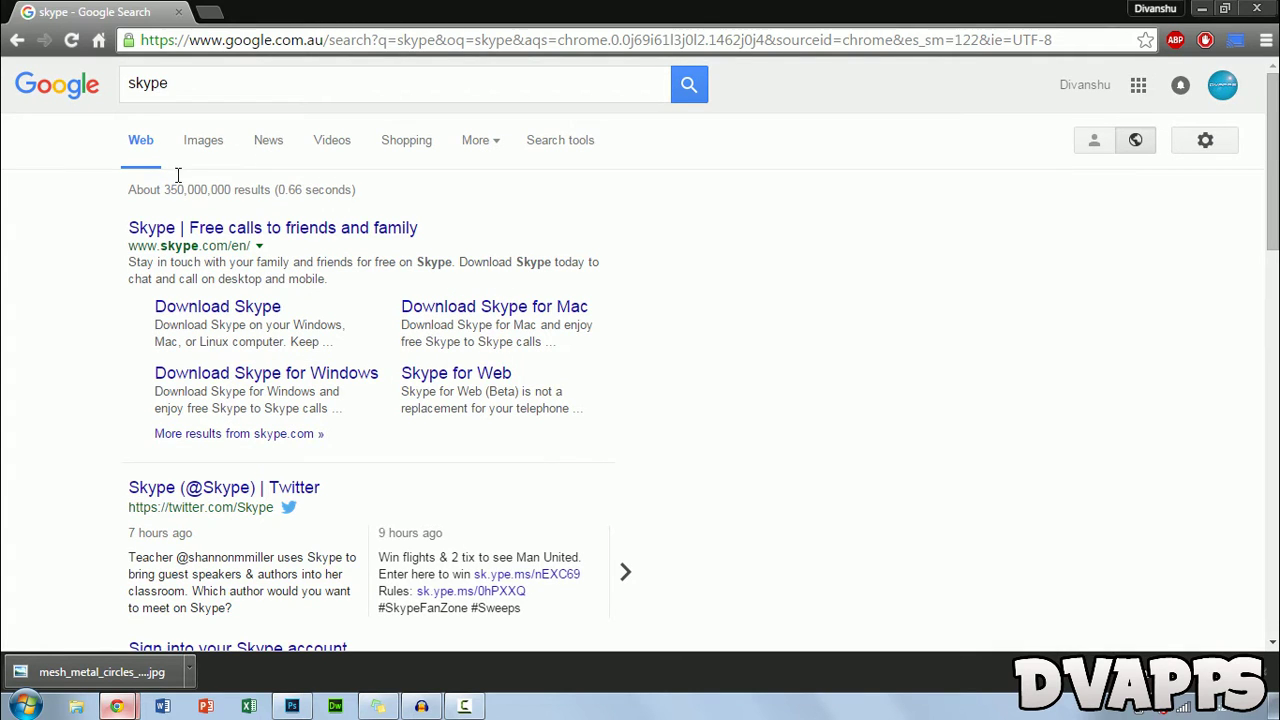
{"action": "left_click", "coordinate": [203, 148]}
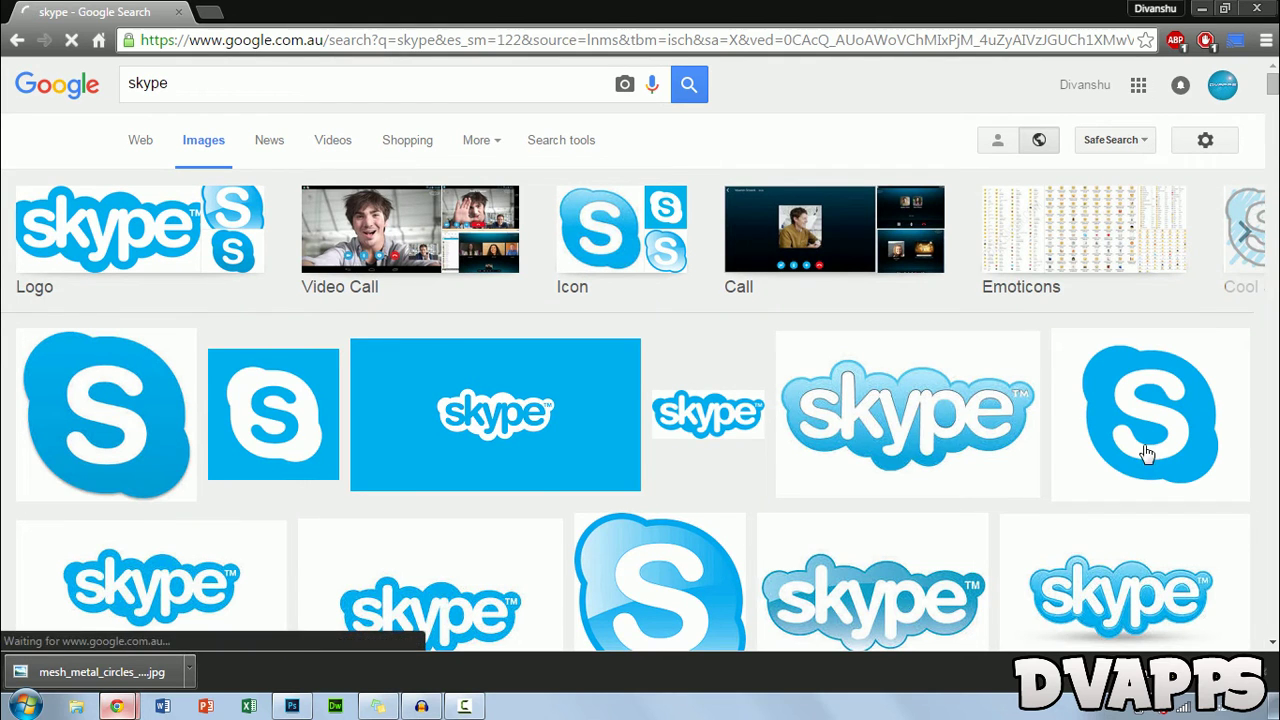
{"action": "left_click", "coordinate": [1141, 447]}
{"action": "scroll", "coordinate": [712, 326], "scroll_direction": "up", "scroll_amount": 2}
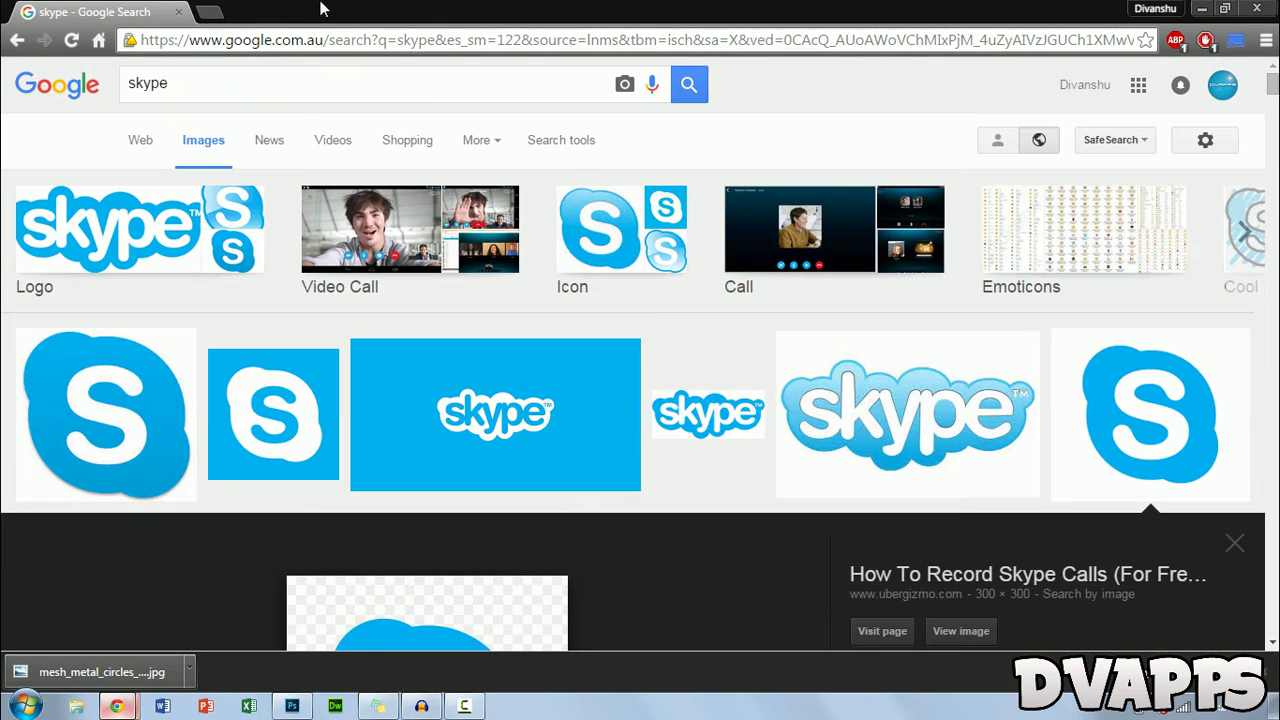
{"action": "left_click", "coordinate": [222, 94]}
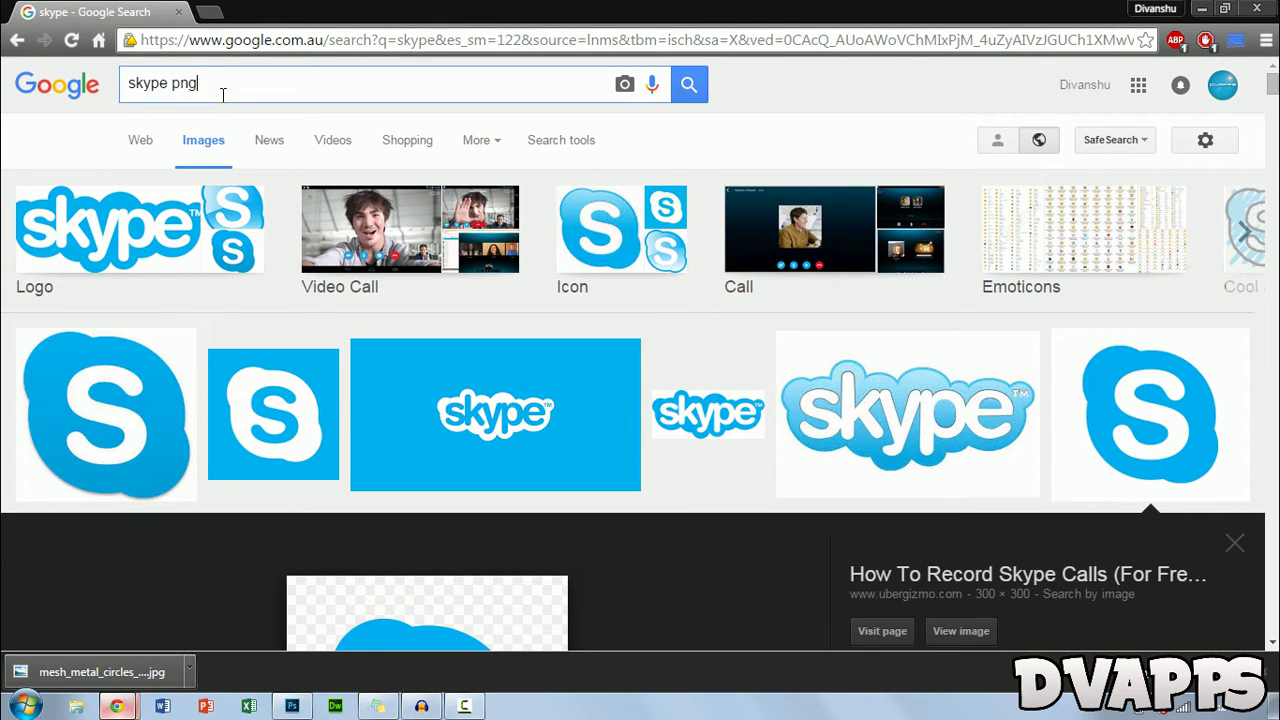
{"action": "key", "text": "Return"}
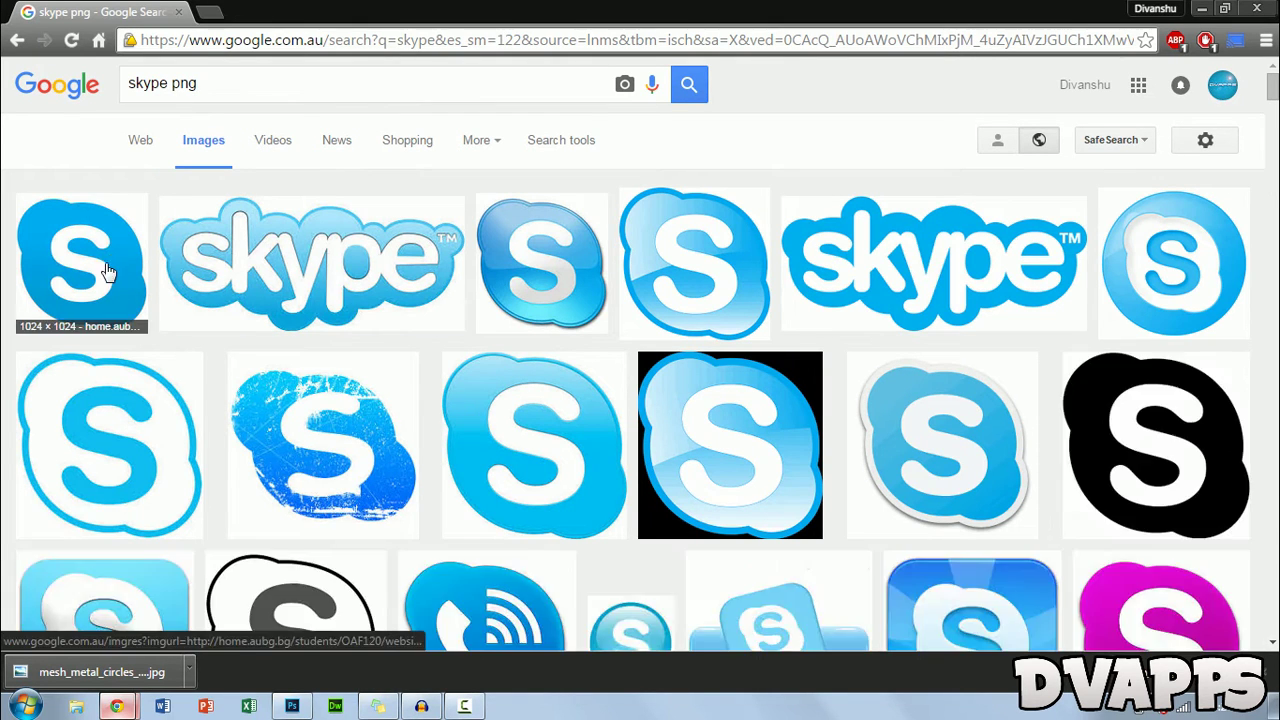
Save the transparent skype.png logo into the Downloads folder.
{"action": "left_click", "coordinate": [101, 278]}
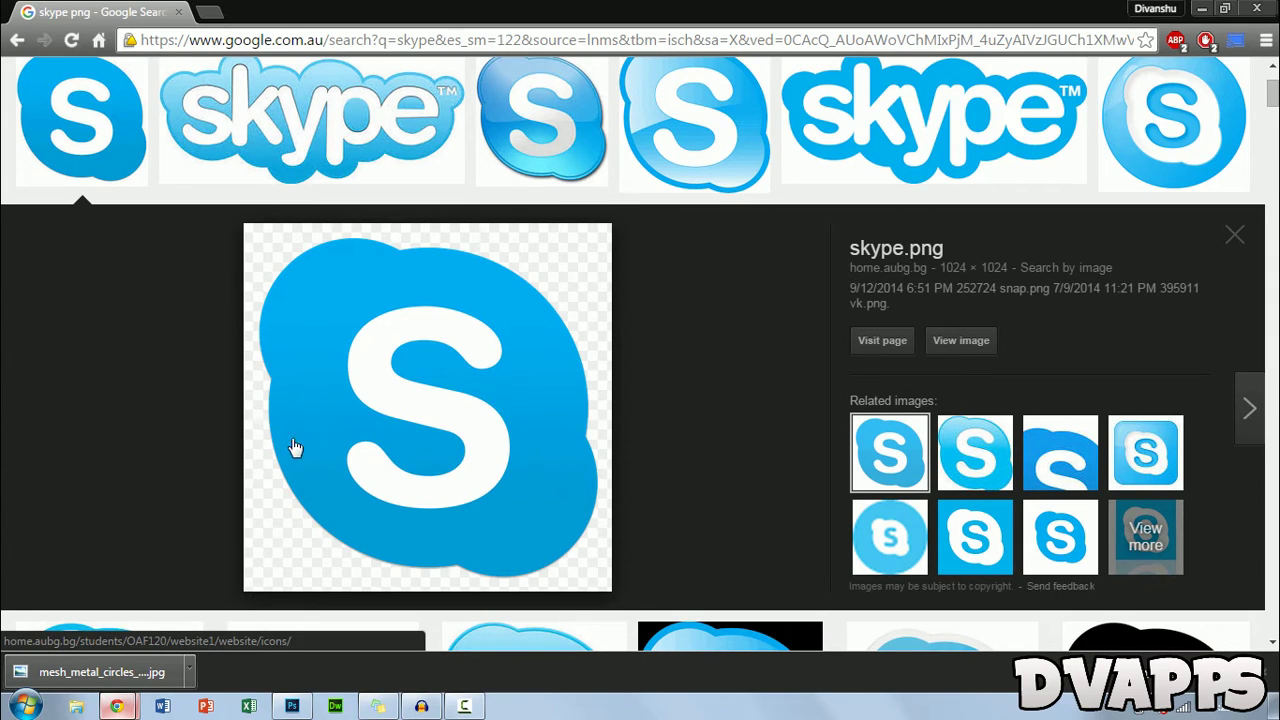
{"action": "right_click", "coordinate": [392, 367]}
{"action": "left_click", "coordinate": [470, 153]}
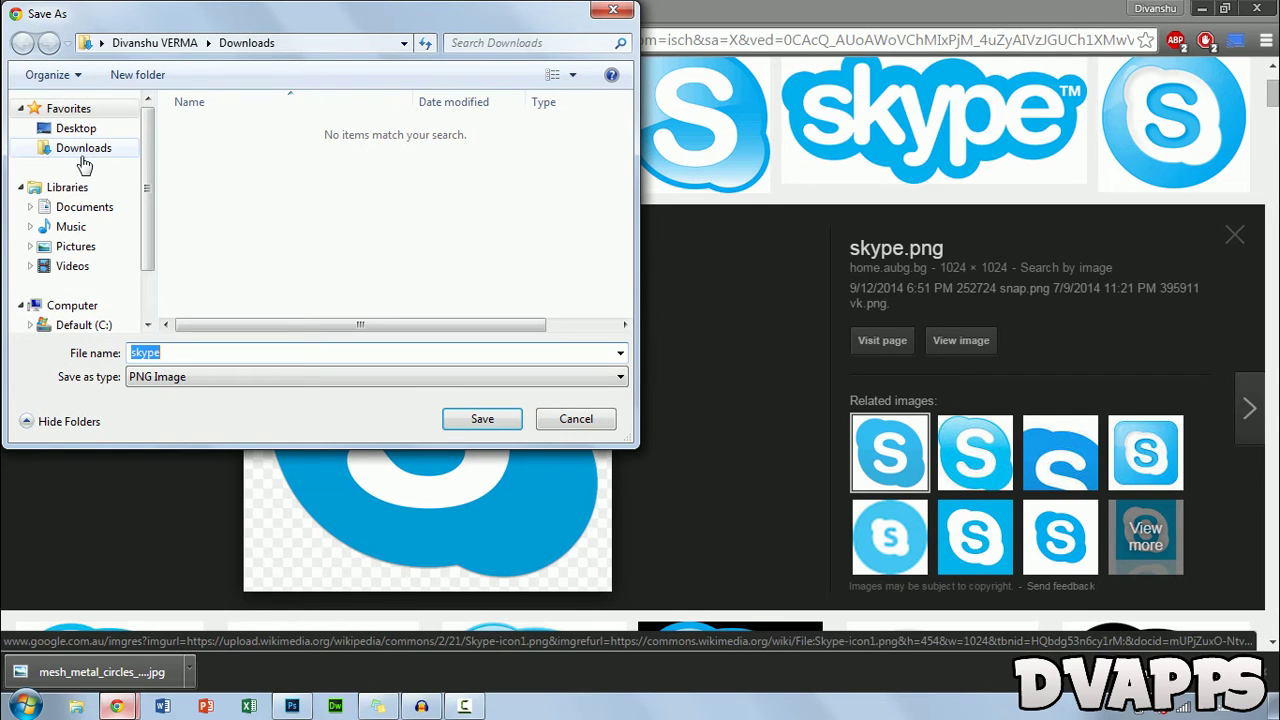
{"action": "left_click", "coordinate": [482, 419]}
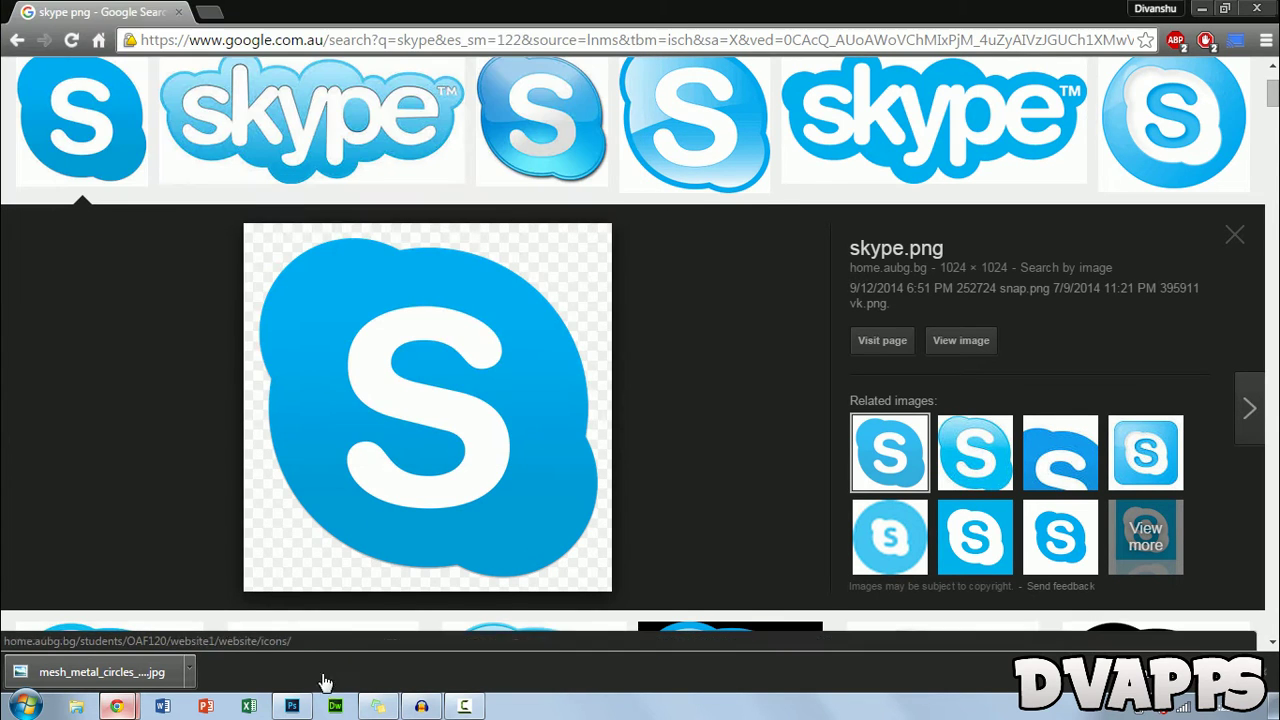
Place skype.png from the Downloads folder into the design as an embedded image.
{"action": "left_click", "coordinate": [290, 708]}
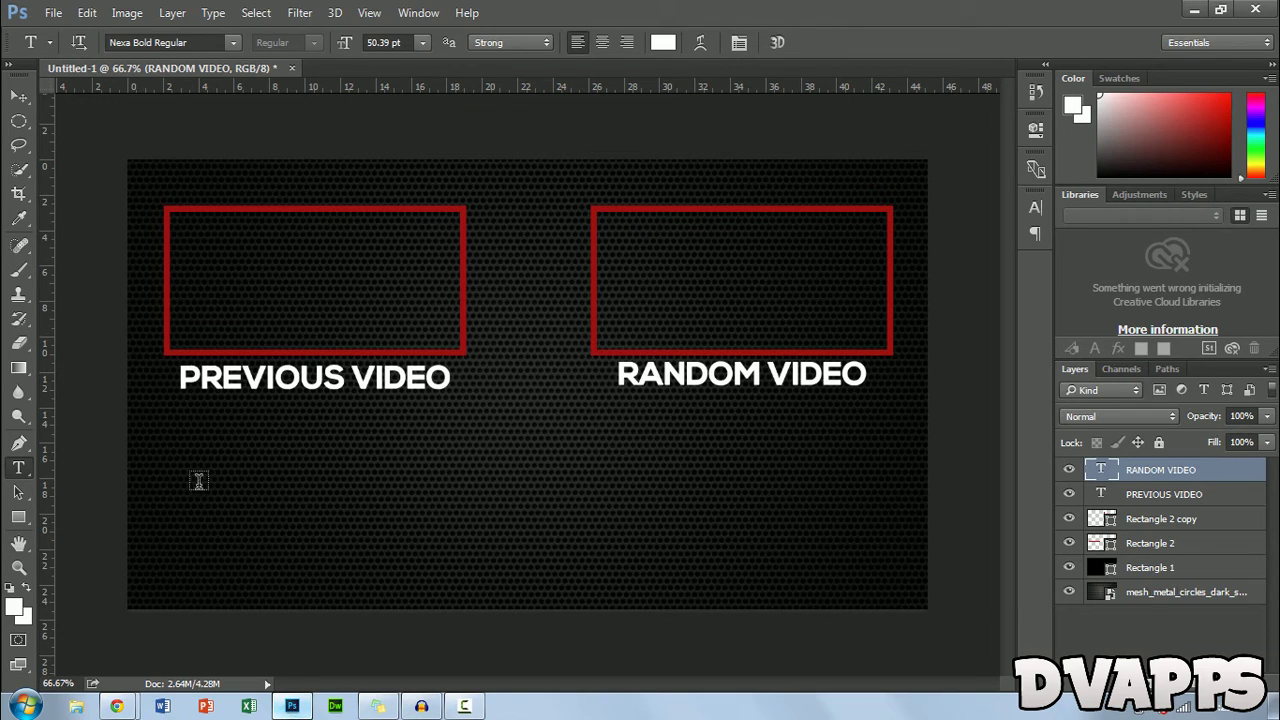
{"action": "left_click", "coordinate": [53, 13]}
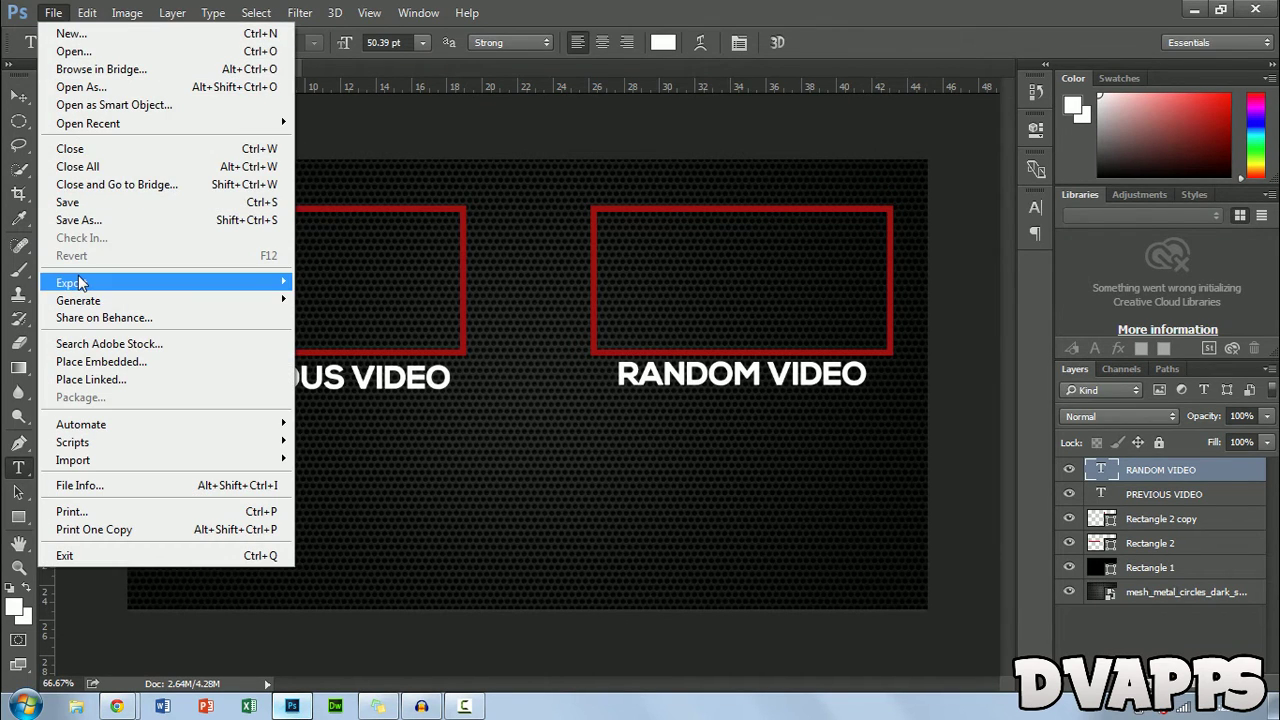
{"action": "left_click", "coordinate": [112, 361]}
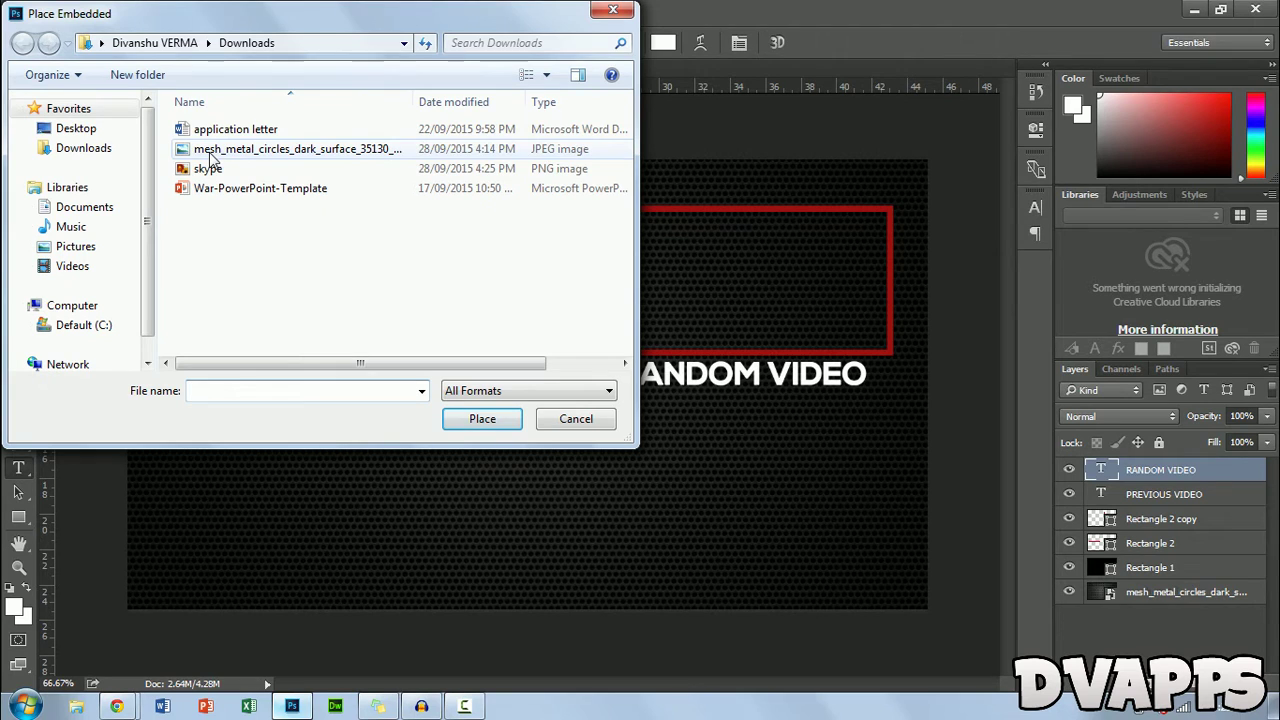
{"action": "left_click", "coordinate": [210, 152]}
{"action": "left_click", "coordinate": [208, 168]}
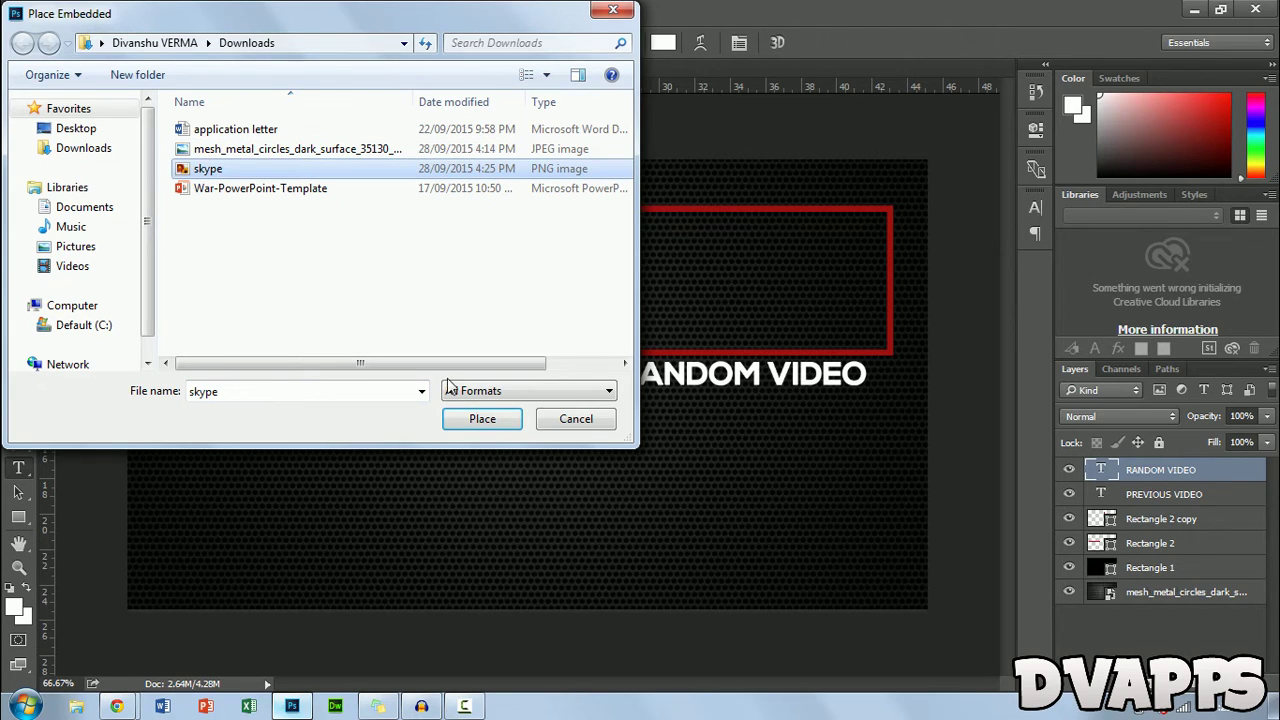
{"action": "left_click", "coordinate": [483, 419]}
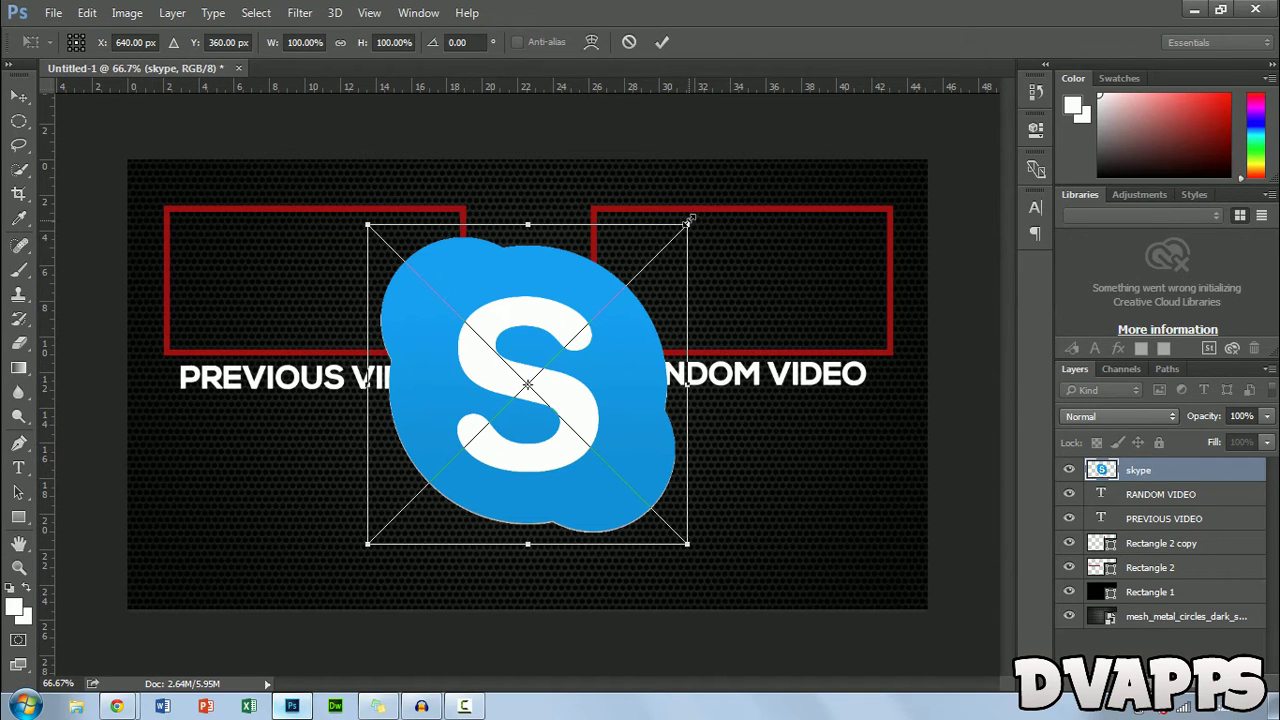
Shrink the Skype logo, nudge it up, commit it, and start a text layer beside it.
{"action": "left_click_drag", "start_coordinate": [687, 225], "coordinate": [463, 480]}
{"action": "key", "text": "shift+Up"}
{"action": "key", "text": "shift+Up"}
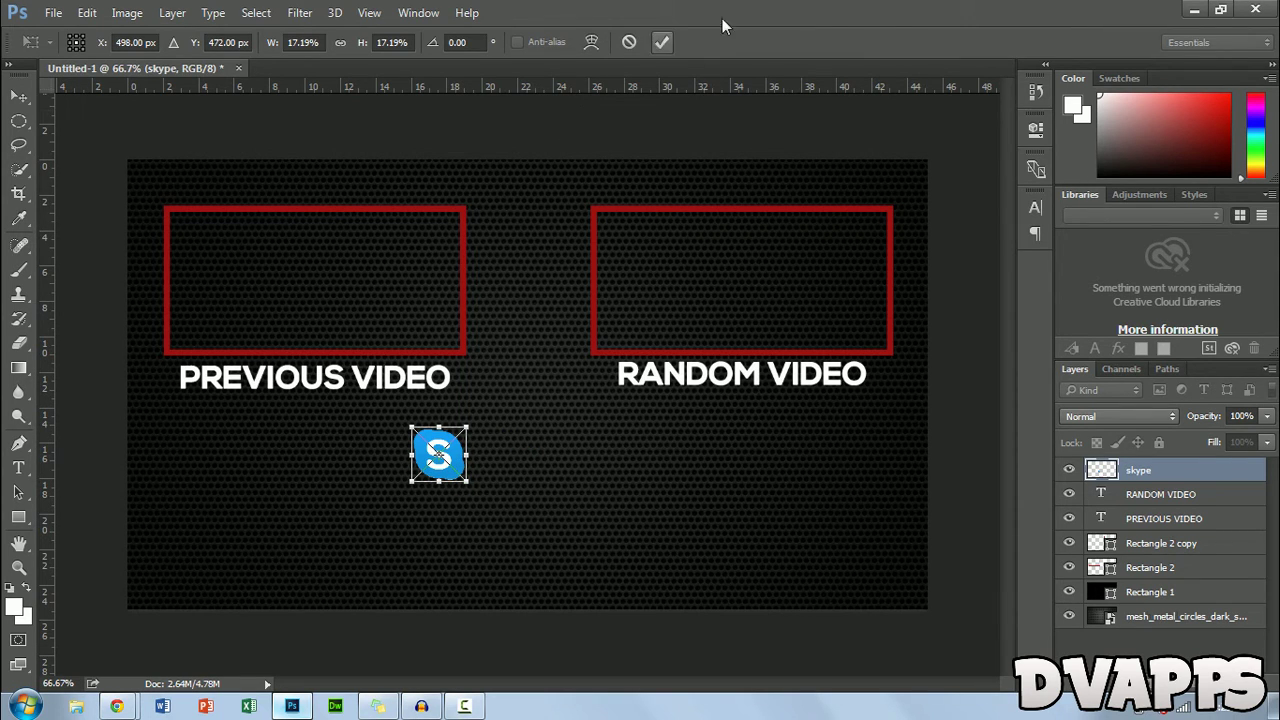
{"action": "left_click", "coordinate": [666, 41]}
{"action": "key", "text": "t"}
{"action": "key", "text": "alt+bracketleft"}
{"action": "key", "text": "alt+bracketleft"}
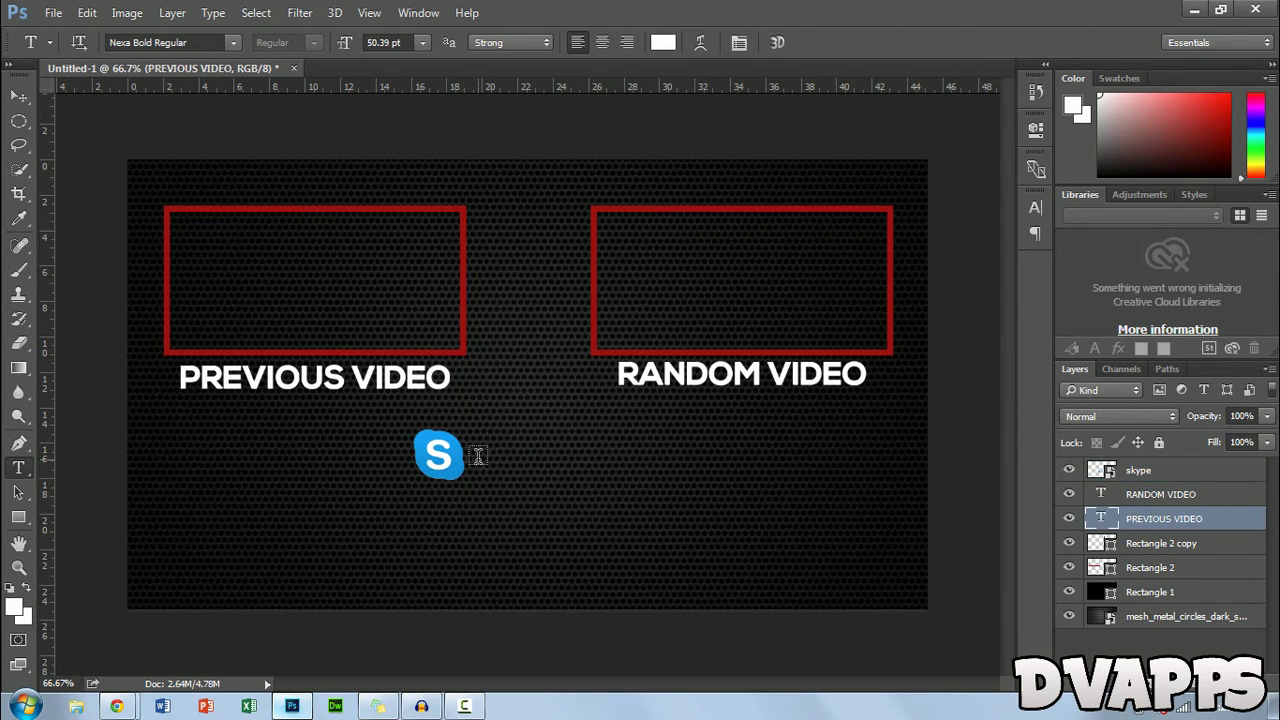
{"action": "left_click", "coordinate": [478, 456]}
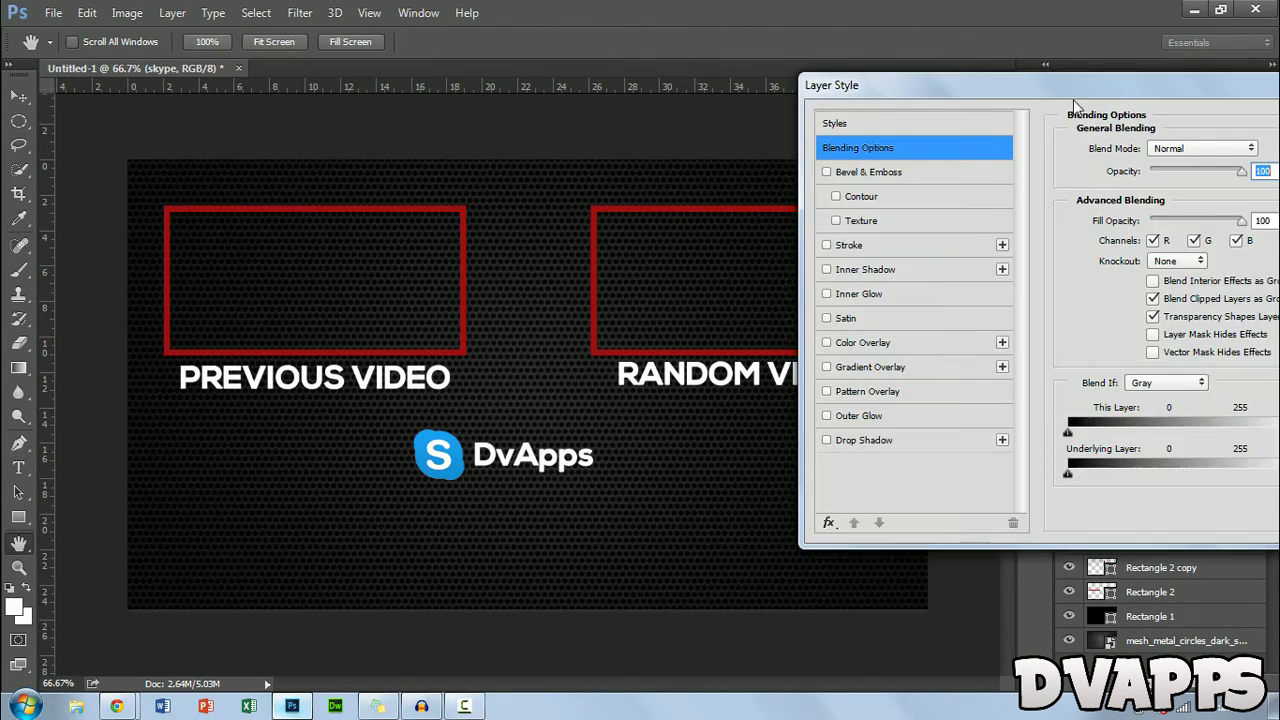
Give the Skype logo a thin stroke and a drop shadow with Spread 14 and Size 21.
{"action": "left_click_drag", "start_coordinate": [1156, 90], "coordinate": [1062, 76]}
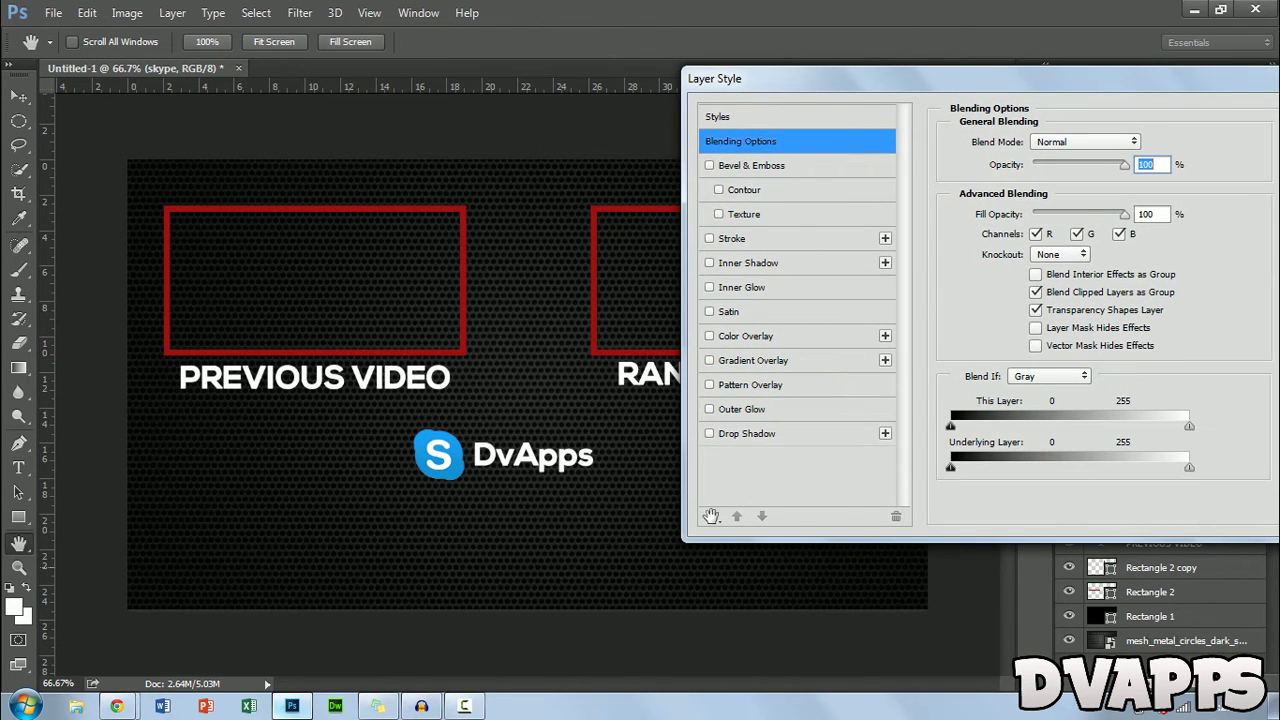
{"action": "left_click", "coordinate": [710, 240]}
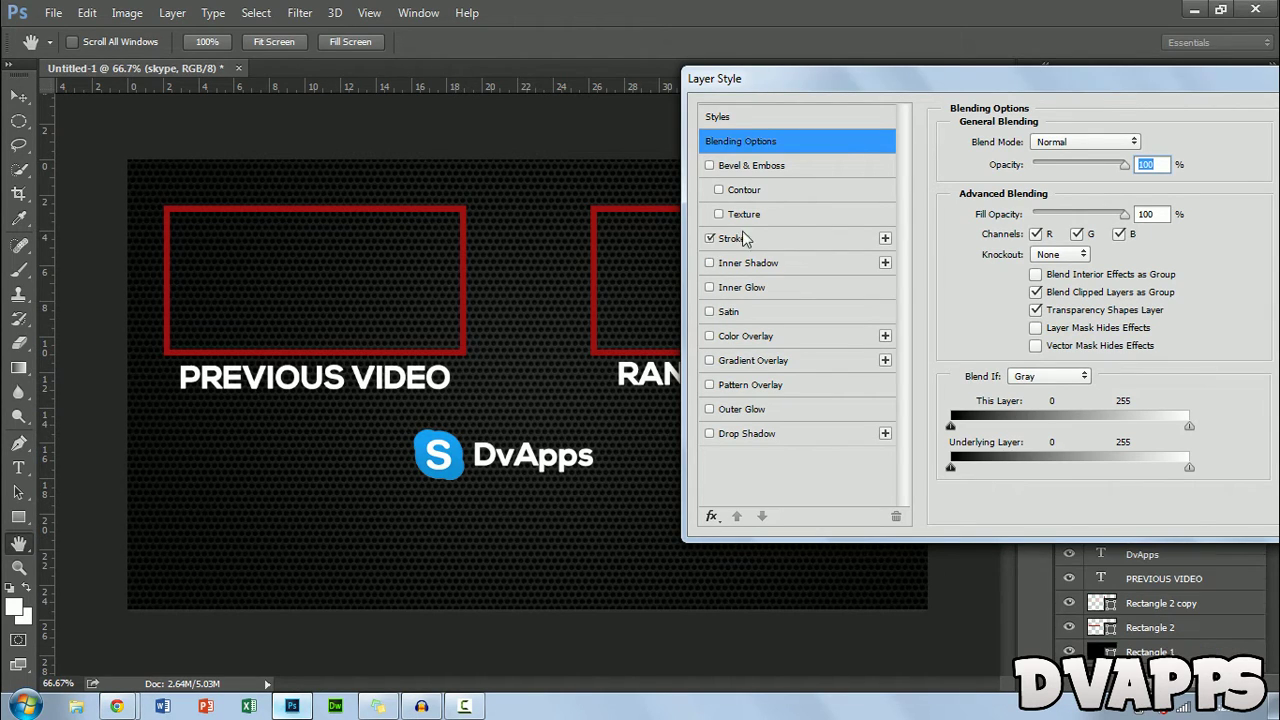
{"action": "left_click_drag", "start_coordinate": [1030, 145], "coordinate": [1025, 148]}
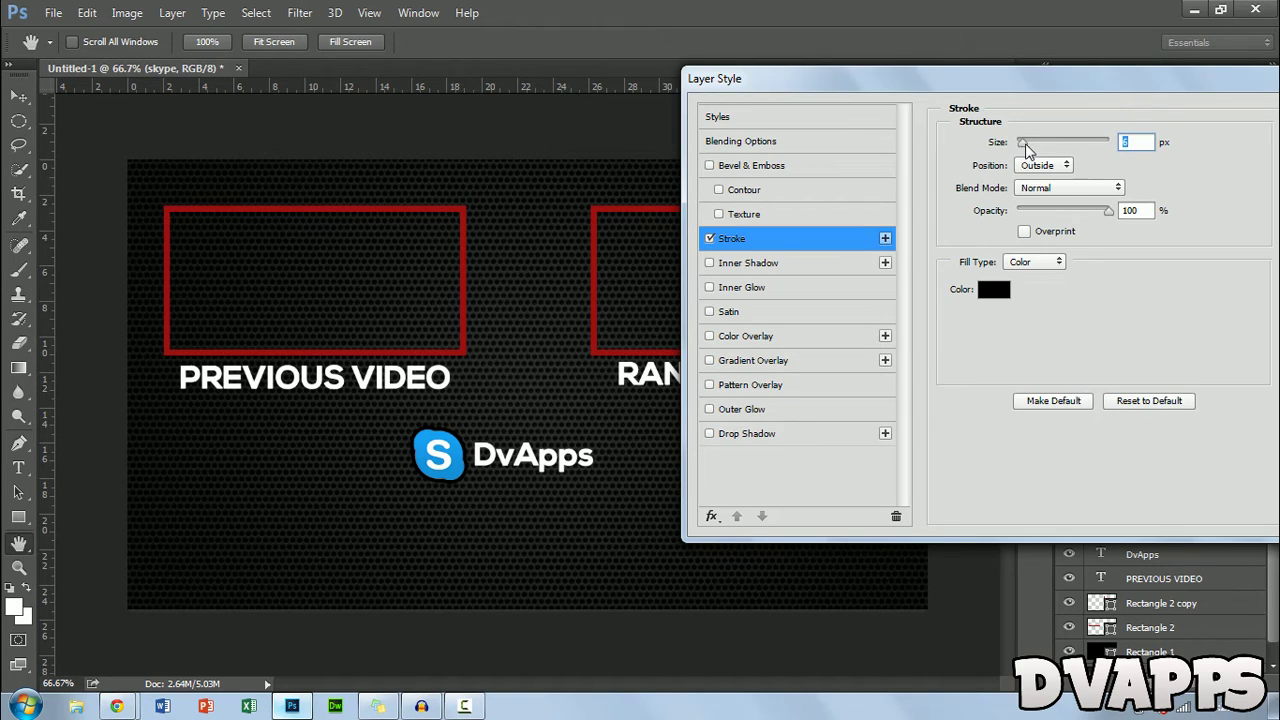
{"action": "left_click", "coordinate": [750, 435]}
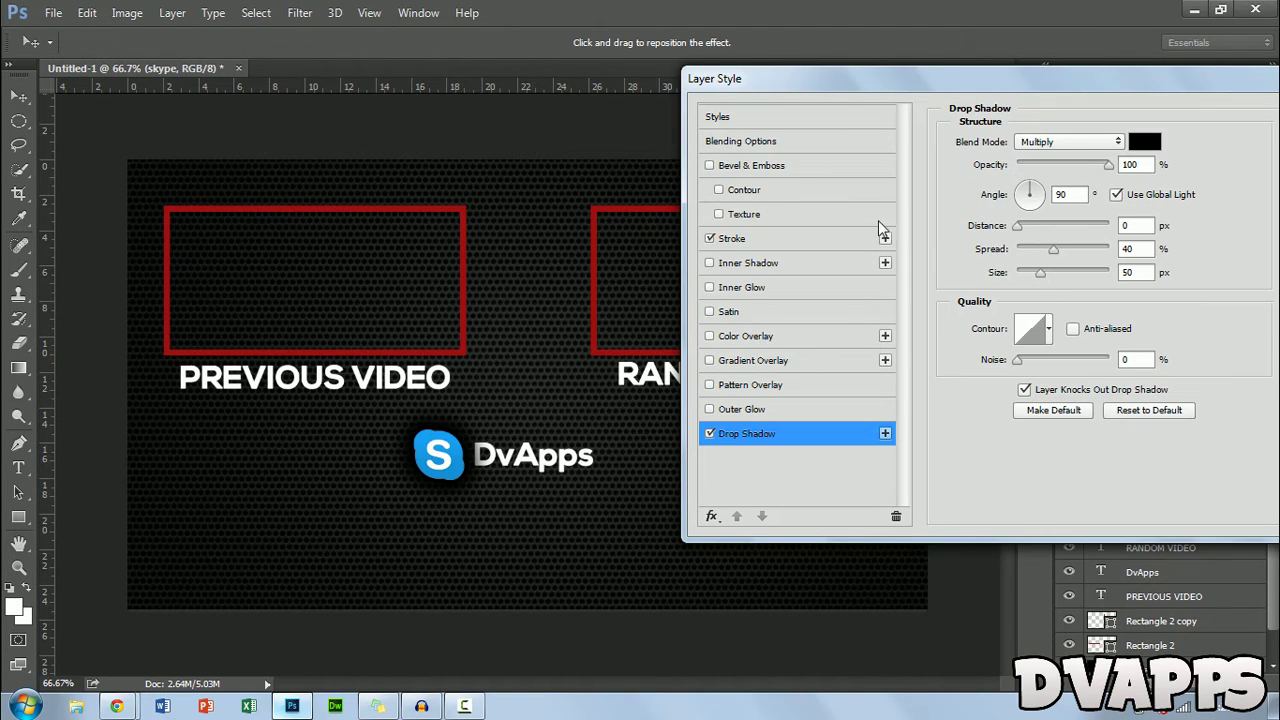
{"action": "left_click", "coordinate": [1043, 250]}
{"action": "left_click_drag", "start_coordinate": [1043, 250], "coordinate": [1030, 277]}
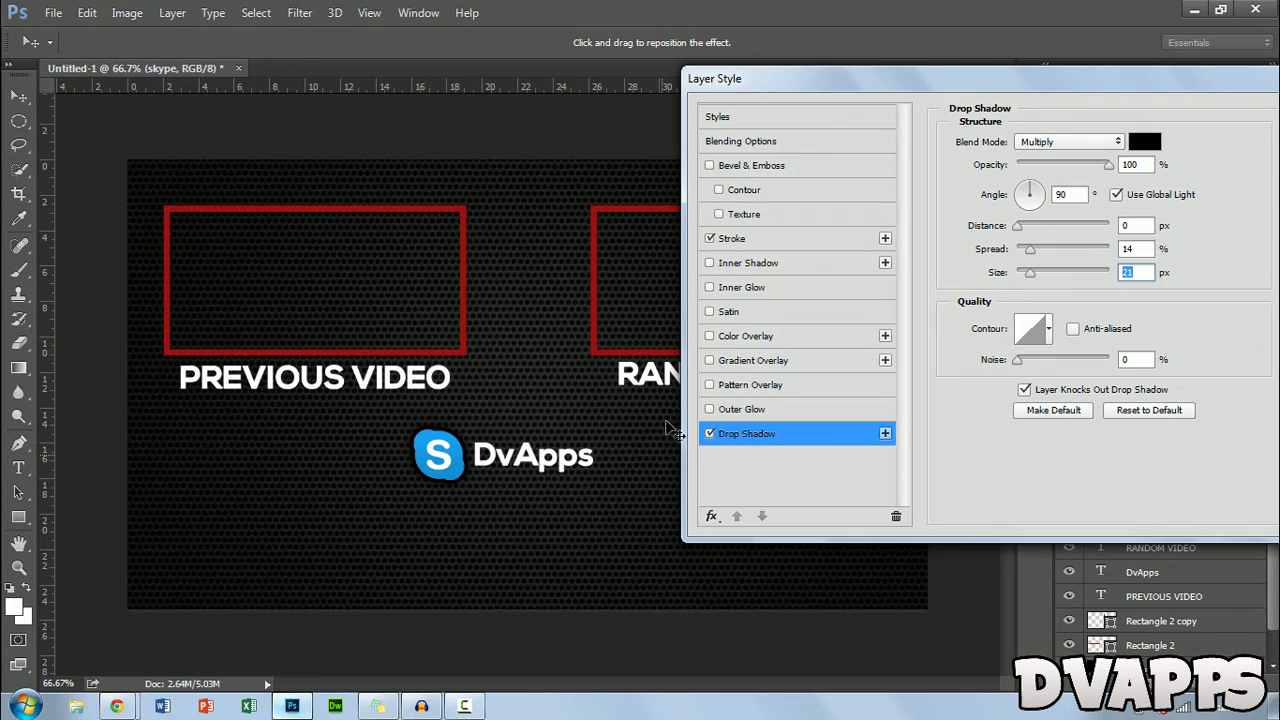
Add a Gradient Overlay at 35% opacity to the Skype logo.
{"action": "left_click", "coordinate": [710, 360]}
{"action": "left_click", "coordinate": [767, 362]}
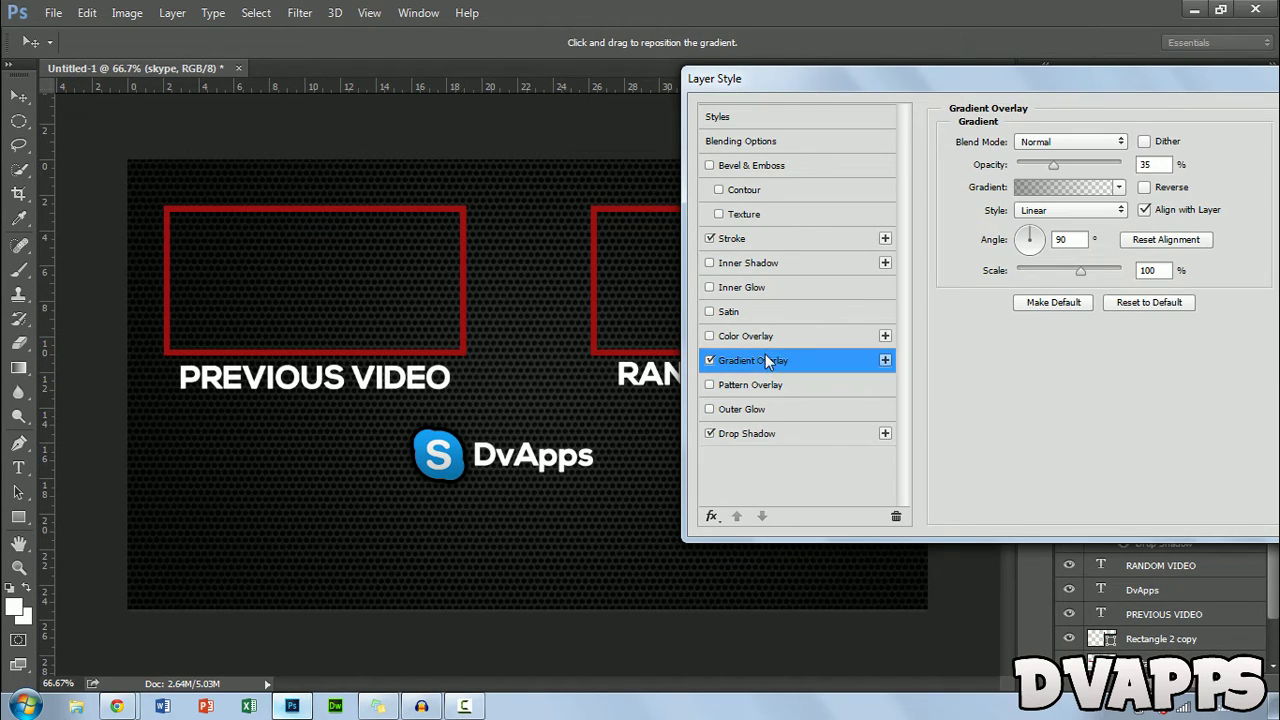
{"action": "left_click_drag", "start_coordinate": [1240, 86], "coordinate": [1226, 86]}
{"action": "left_click_drag", "start_coordinate": [1043, 99], "coordinate": [701, 109]}
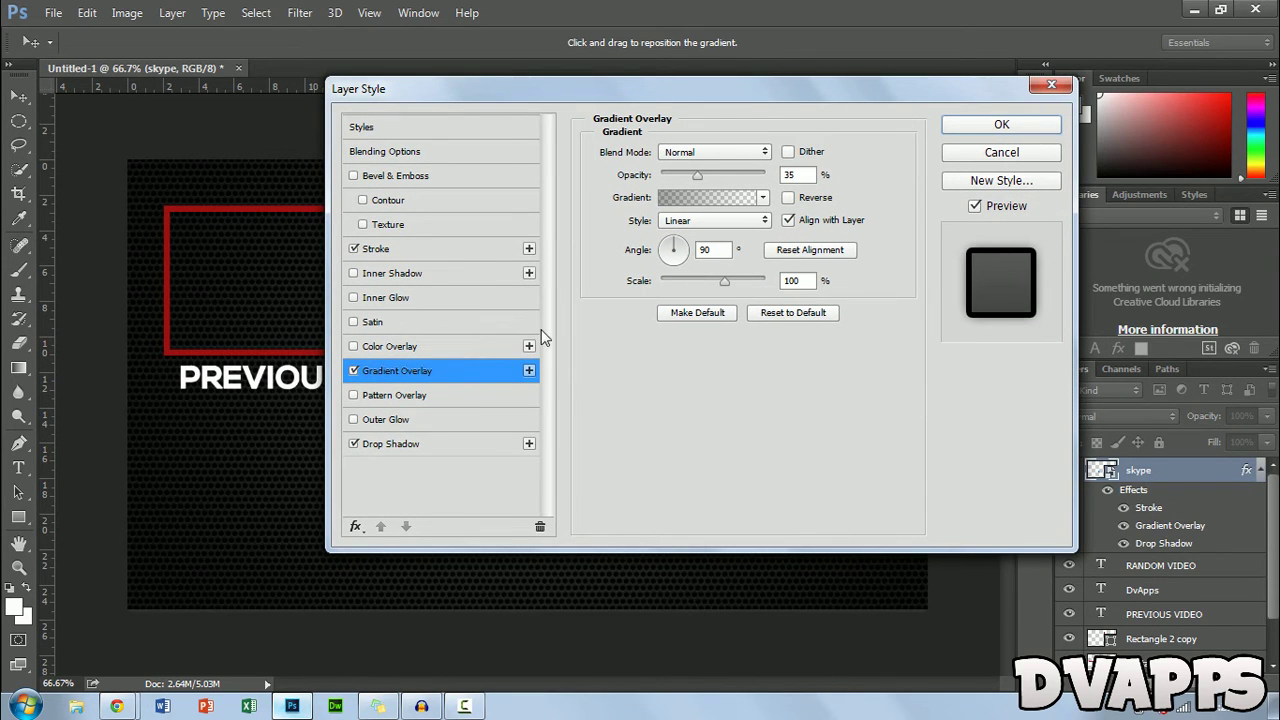
Apply the Skype logo's effects and paste its layer style onto RANDOM VIDEO.
{"action": "left_click", "coordinate": [1010, 125]}
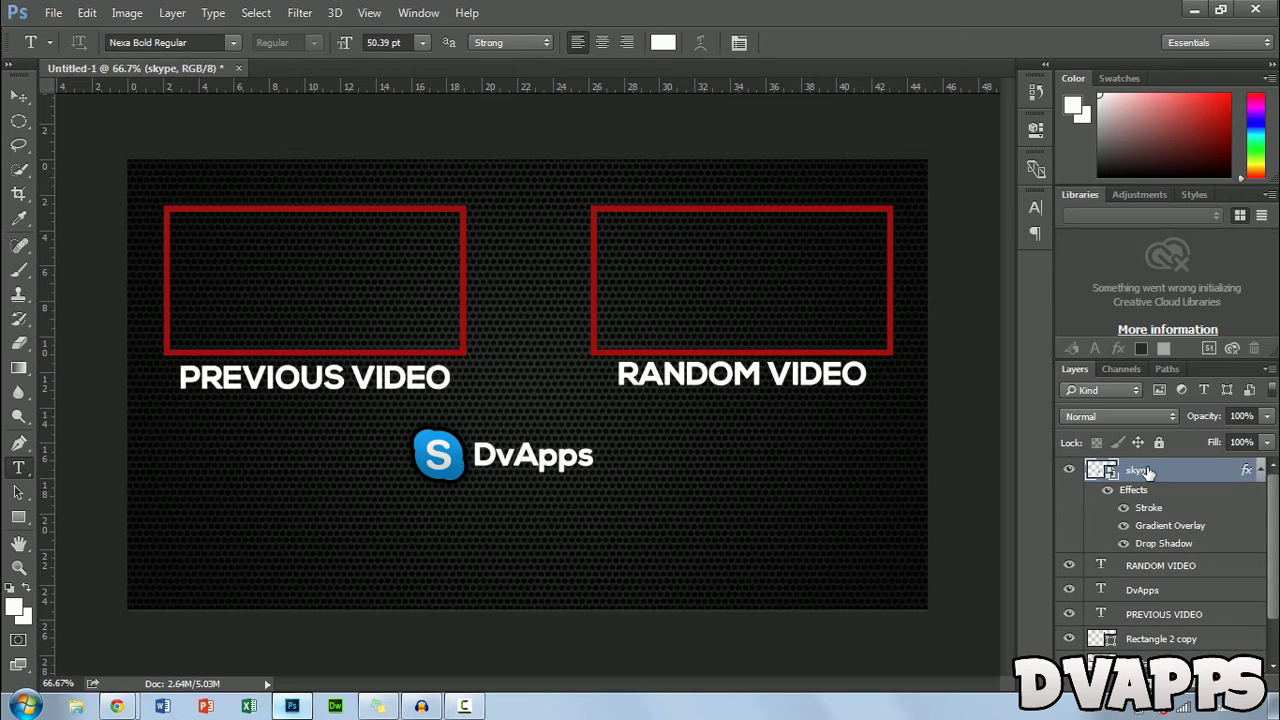
{"action": "right_click", "coordinate": [1147, 472]}
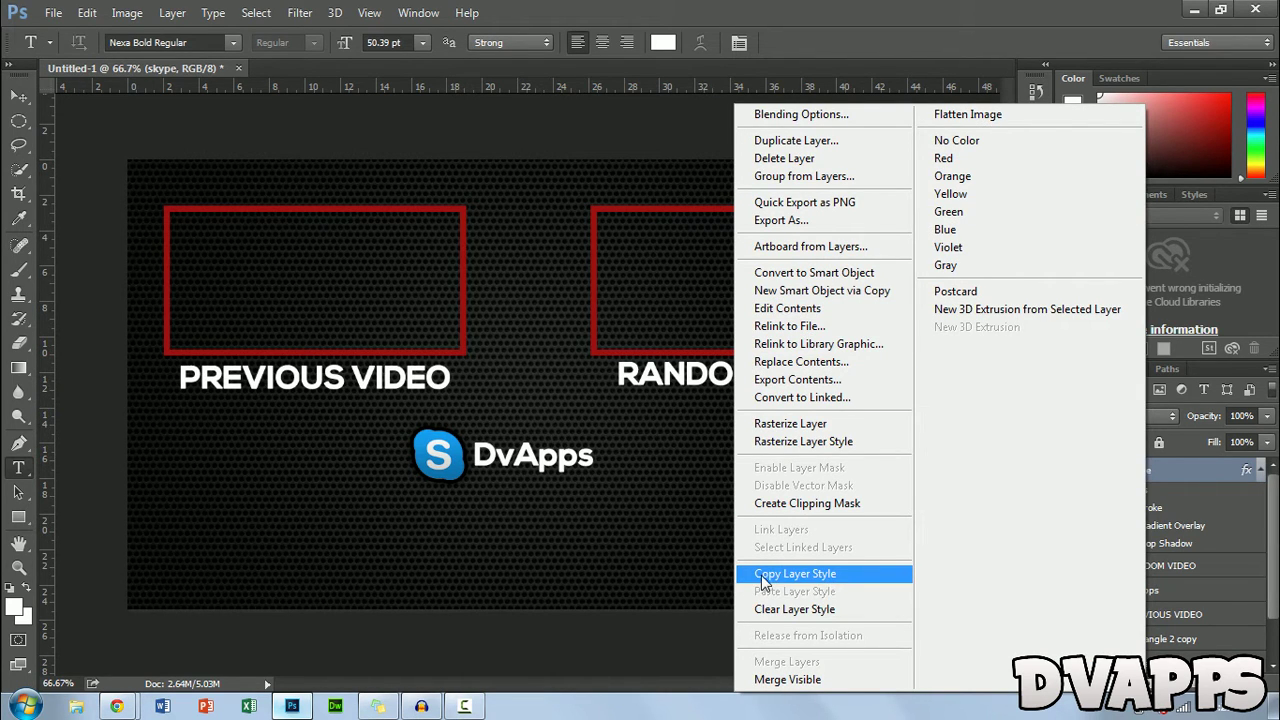
{"action": "left_click", "coordinate": [803, 575]}
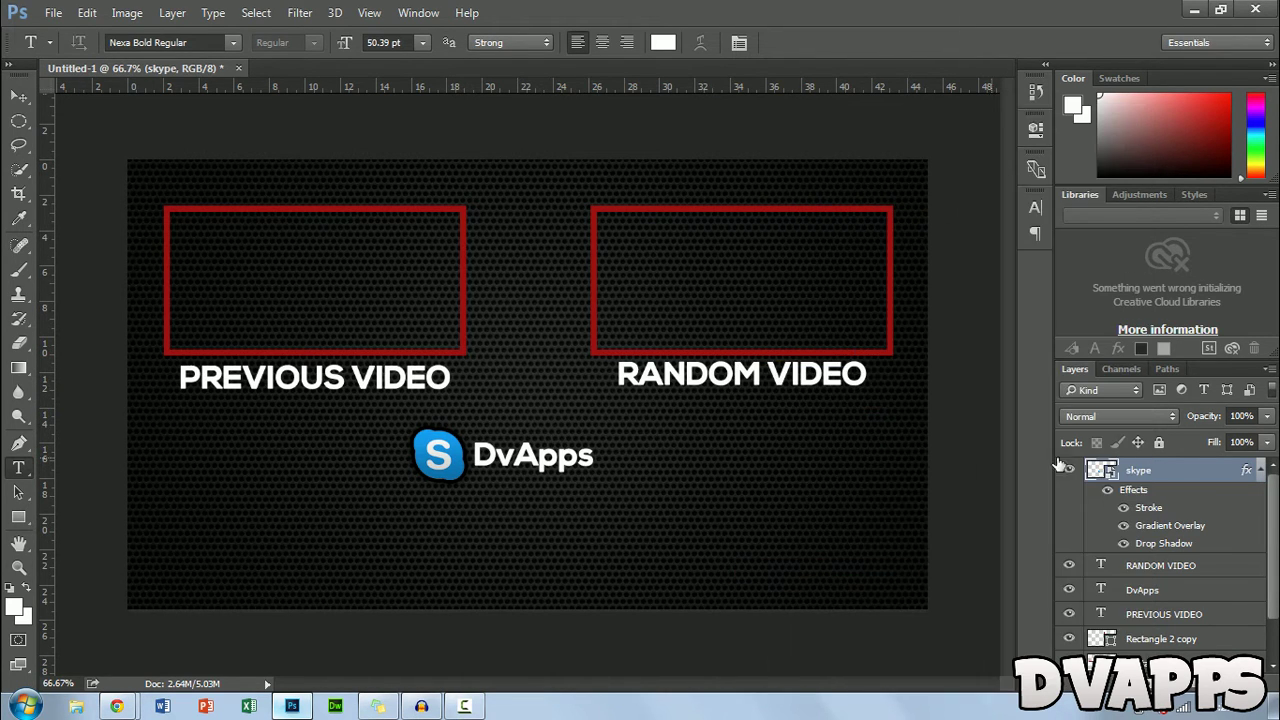
{"action": "left_click", "coordinate": [1138, 566]}
{"action": "right_click", "coordinate": [1163, 564]}
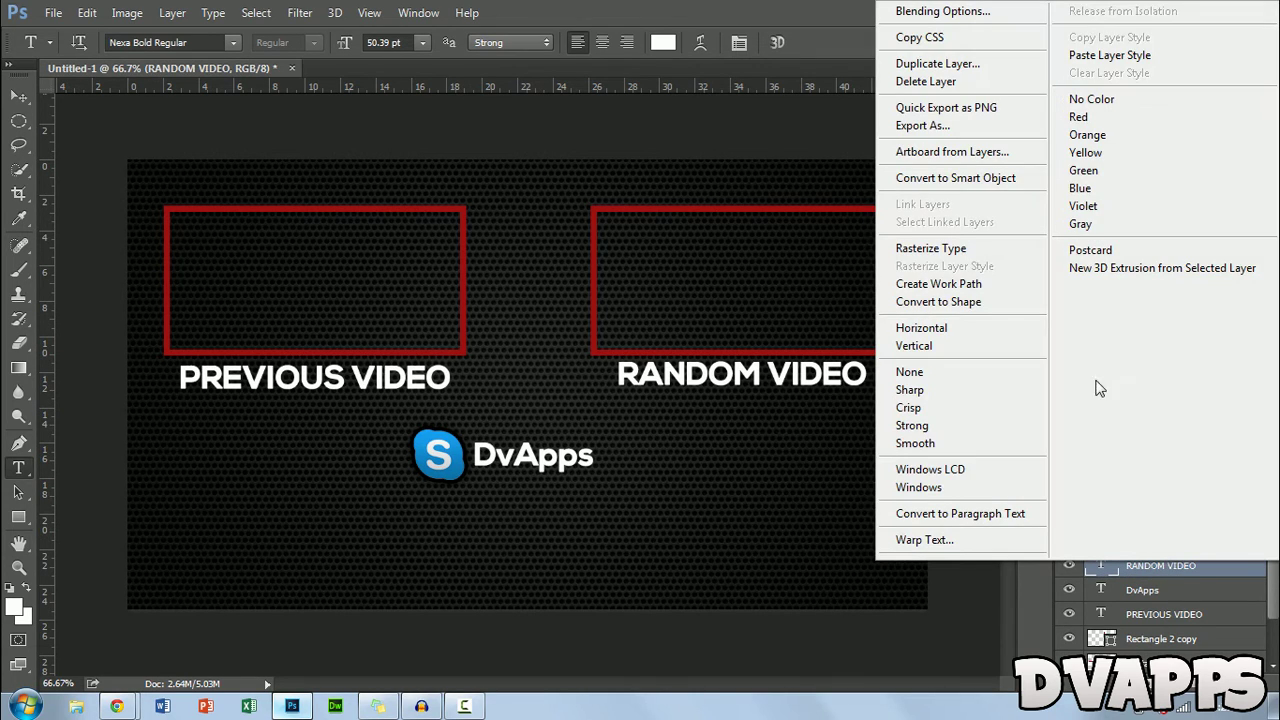
{"action": "left_click", "coordinate": [1136, 59]}
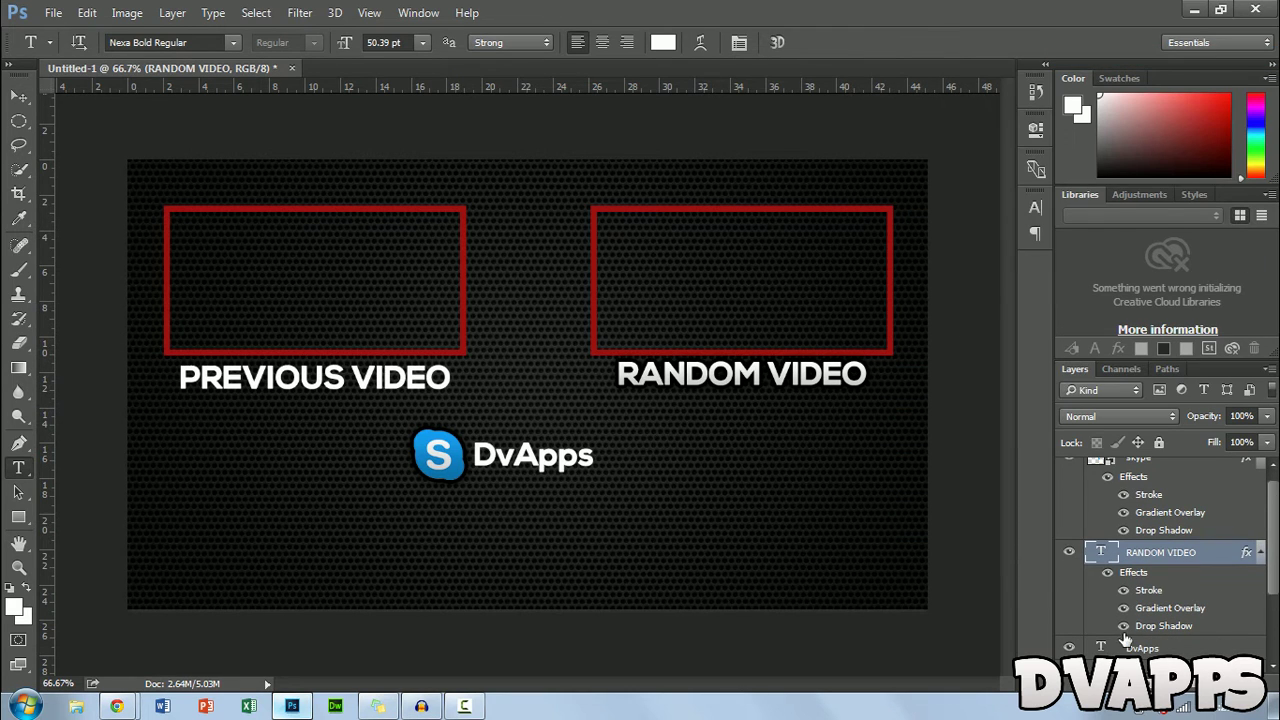
Add a Pattern Overlay at 65% scale to RANDOM VIDEO's layer style and confirm.
{"action": "scroll", "coordinate": [1273, 591], "scroll_direction": "down", "scroll_amount": 2}
{"action": "left_click", "coordinate": [1190, 588]}
{"action": "right_click", "coordinate": [1162, 498]}
{"action": "left_click", "coordinate": [822, 142]}
{"action": "left_click", "coordinate": [781, 216]}
{"action": "left_click", "coordinate": [801, 338]}
{"action": "left_click", "coordinate": [810, 411]}
{"action": "left_click", "coordinate": [835, 362]}
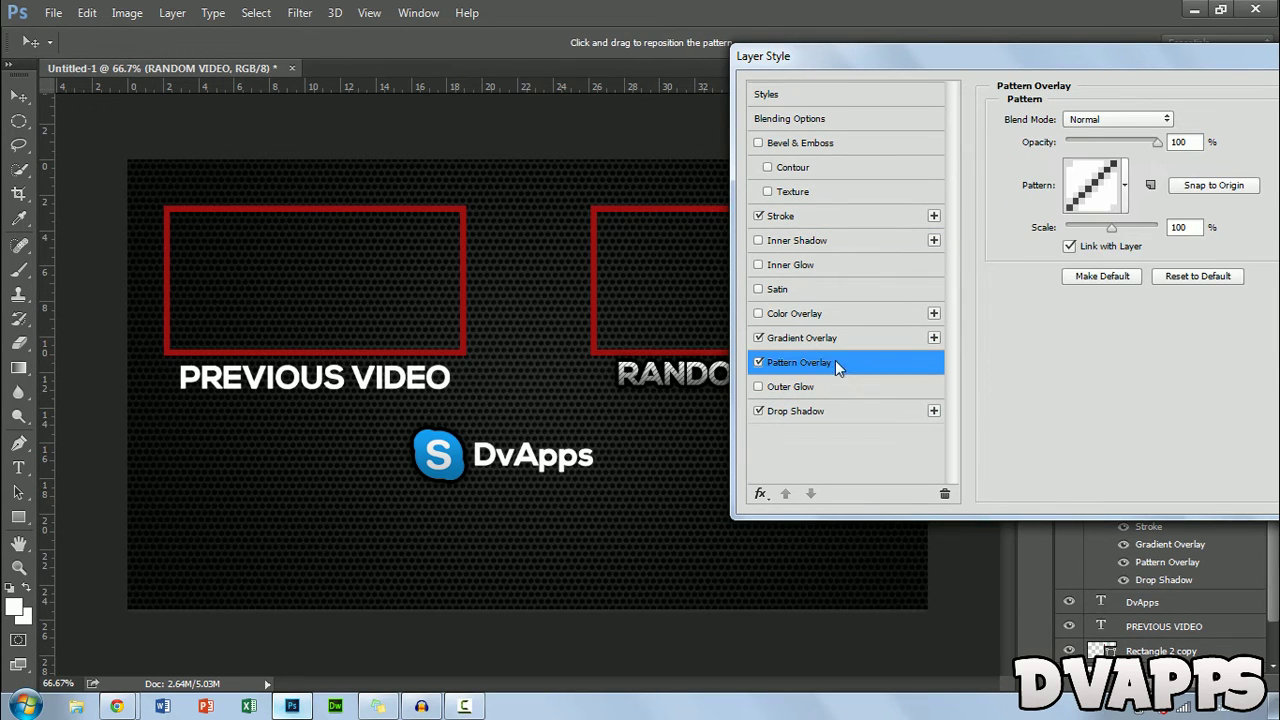
{"action": "left_click_drag", "start_coordinate": [1157, 227], "coordinate": [1094, 227]}
{"action": "left_click_drag", "start_coordinate": [790, 56], "coordinate": [420, 49]}
{"action": "left_click", "coordinate": [1057, 86]}
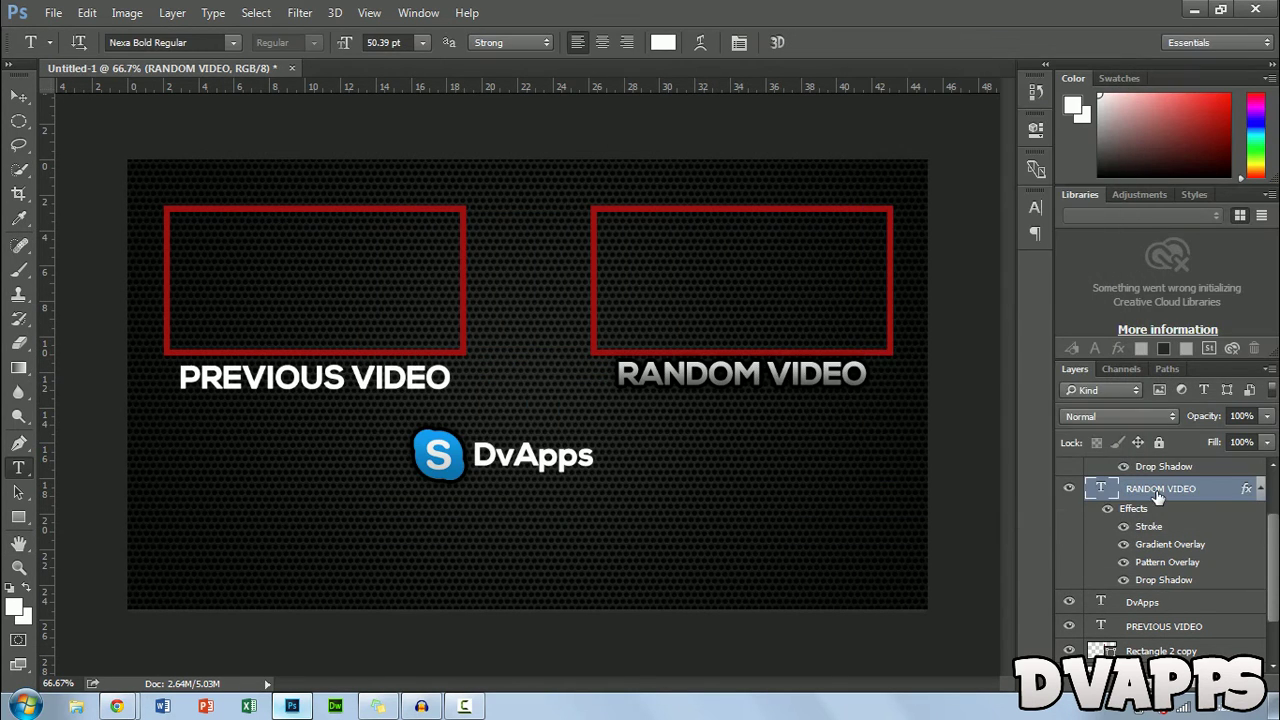
Copy RANDOM VIDEO's layer style and paste it onto the PREVIOUS VIDEO layer.
{"action": "right_click", "coordinate": [1160, 488]}
{"action": "left_click", "coordinate": [1000, 166]}
{"action": "right_click", "coordinate": [1180, 602]}
{"action": "left_click", "coordinate": [1144, 598]}
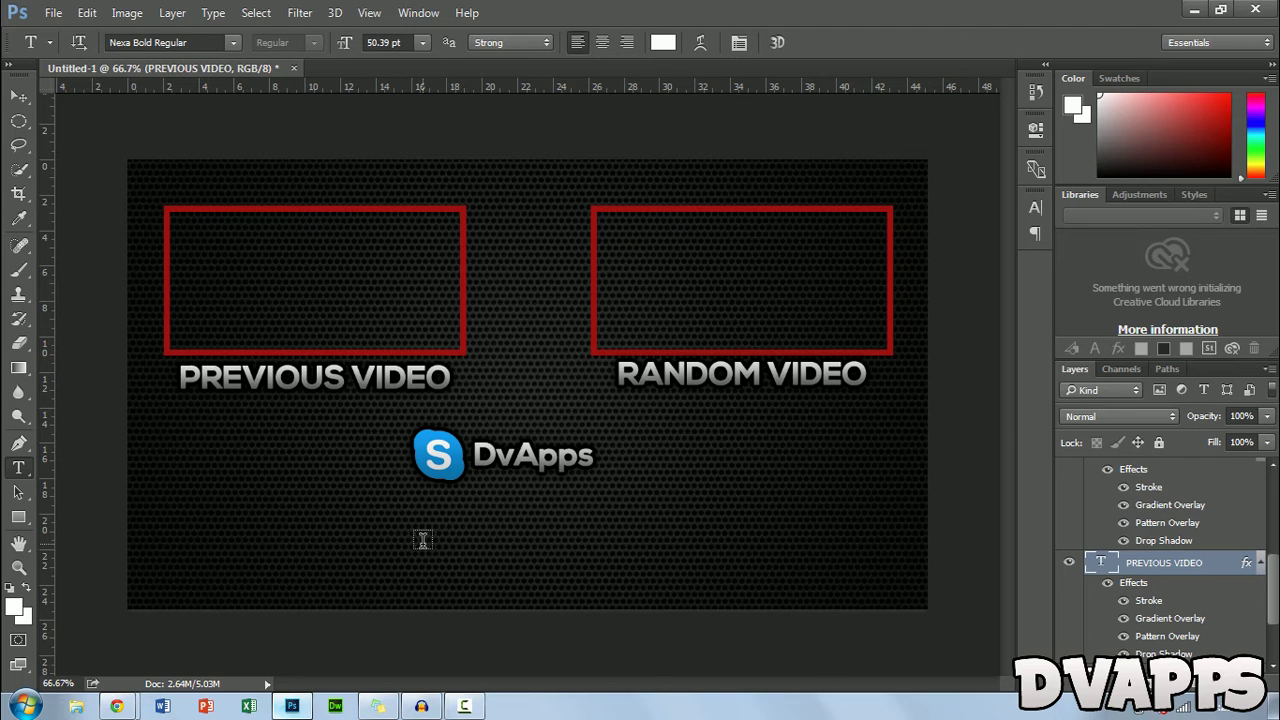
Type 'SUBSCRIBE HERE!' below DvApps and set it in Space Comics Regular.
{"action": "left_click", "coordinate": [398, 545]}
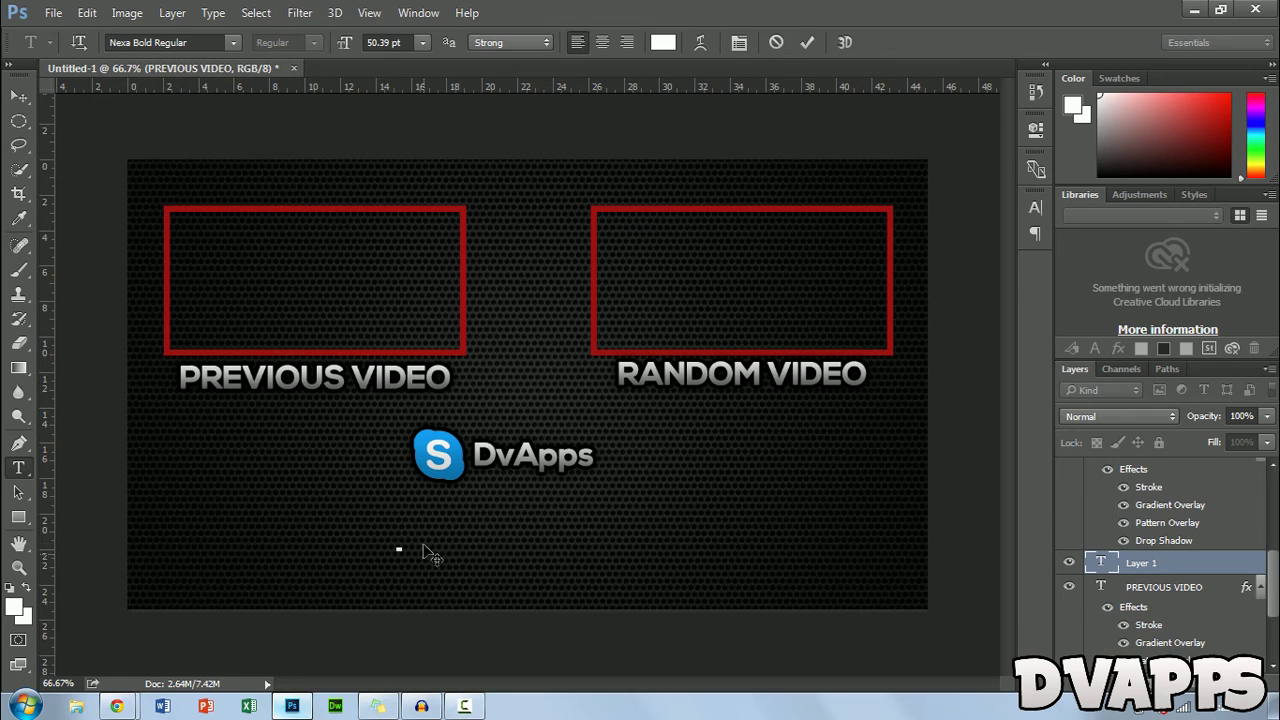
{"action": "type", "text": "SUBSCRIBE HERE!"}
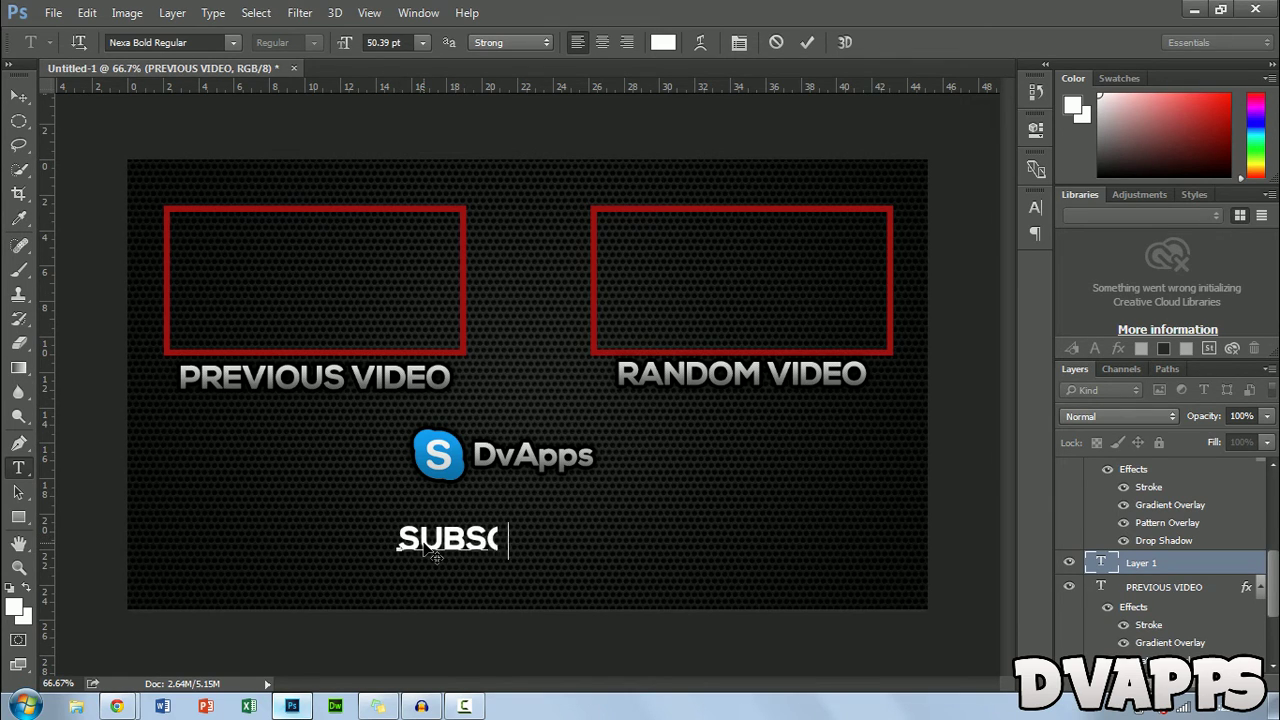
{"action": "key", "text": "ctrl+a"}
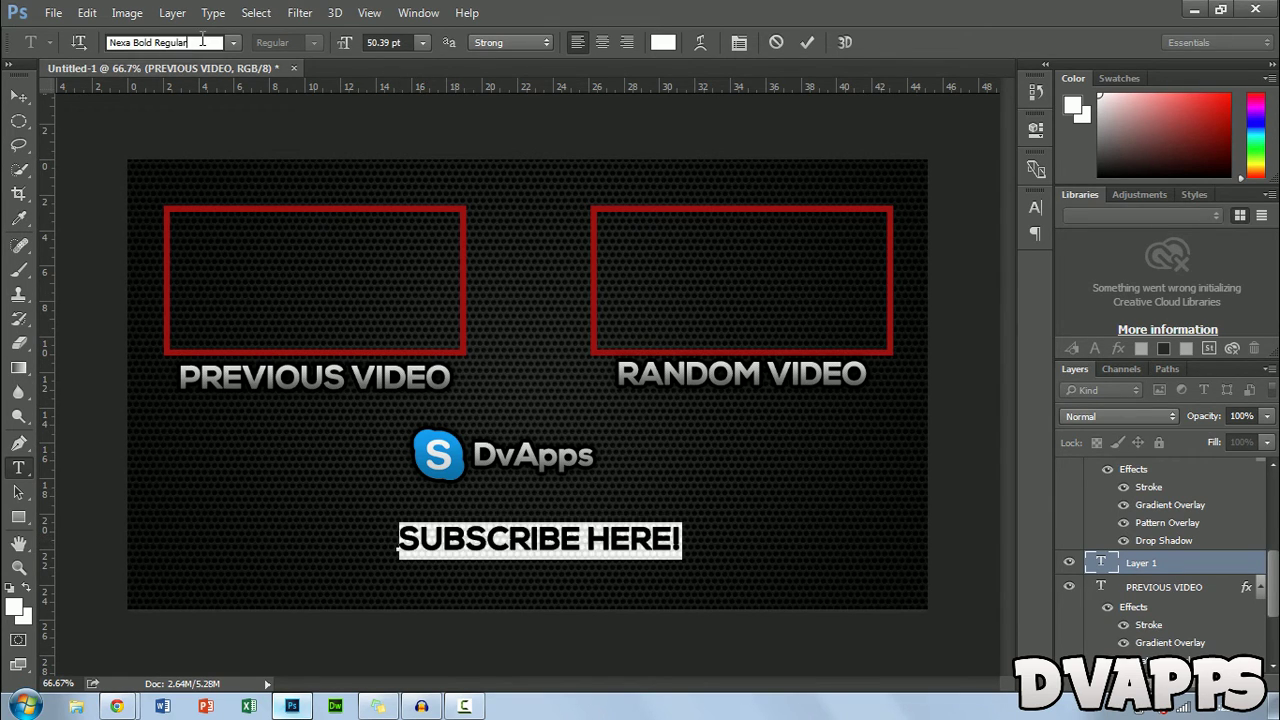
{"action": "type", "text": "Space"}
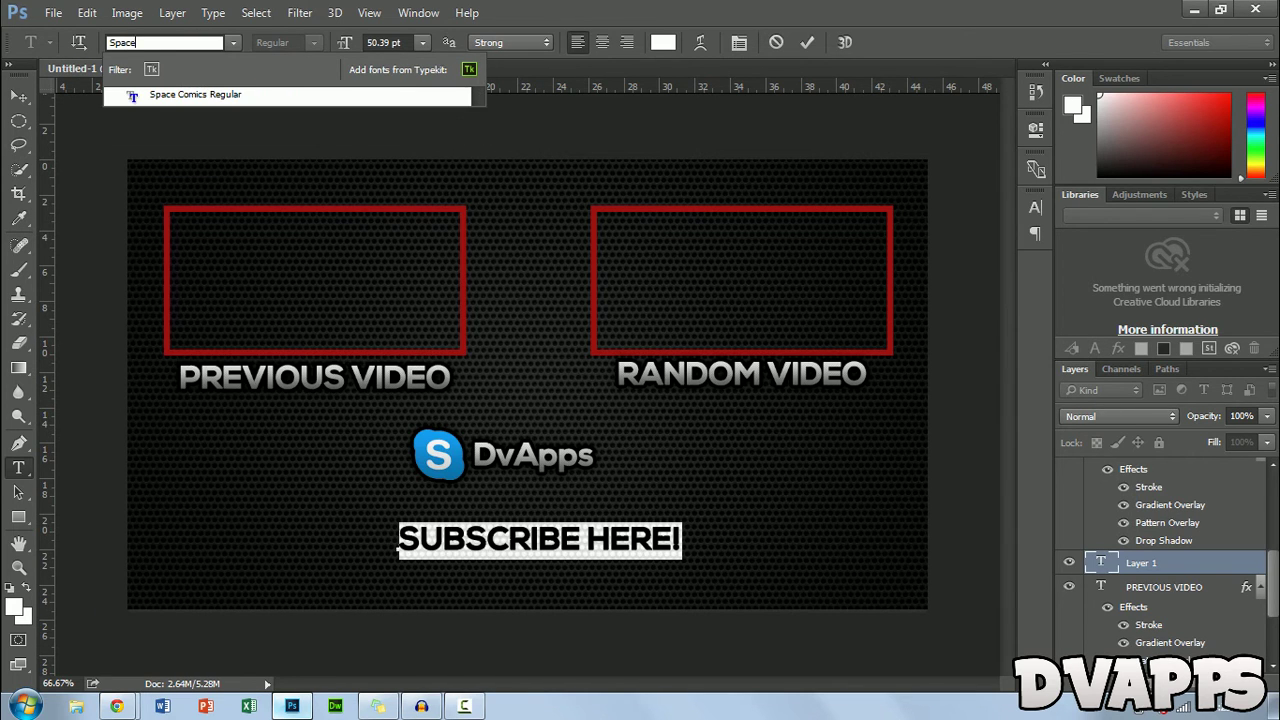
{"action": "left_click", "coordinate": [154, 98]}
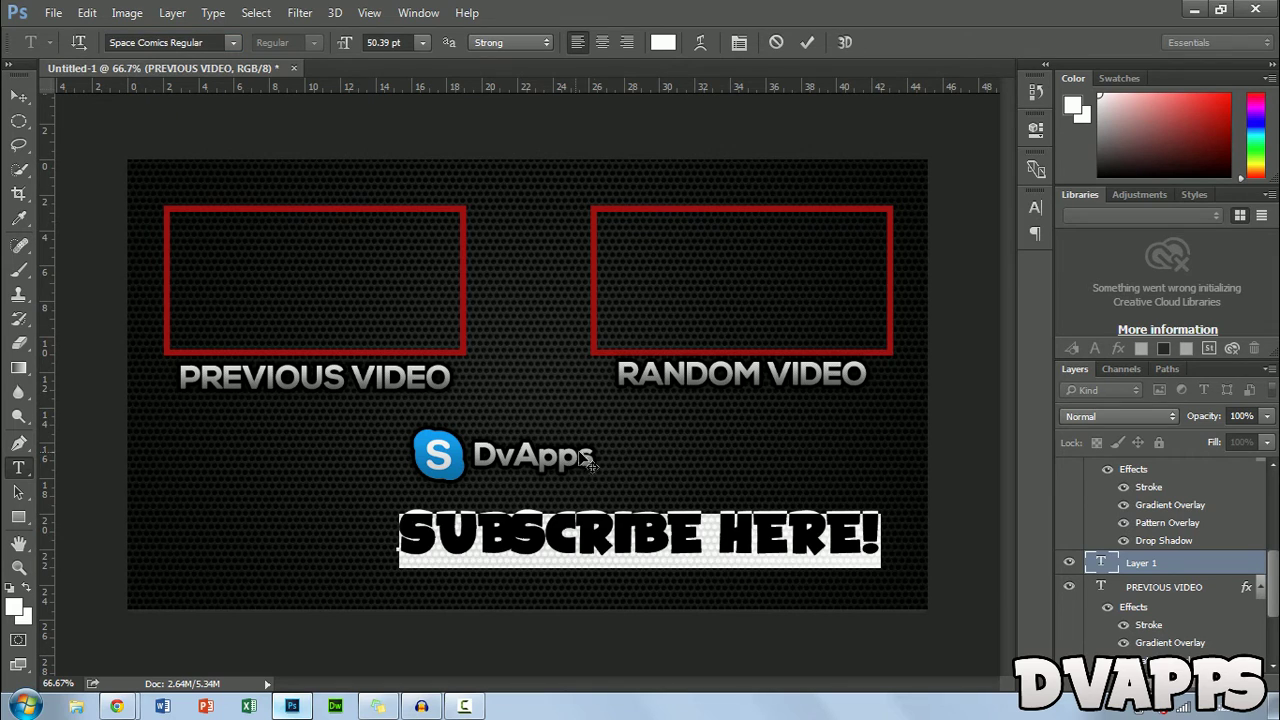
Raise SUBSCRIBE HERE! to 60.39 pt, centre it below DvApps, and commit.
{"action": "key", "text": "ctrl+shift+Left"}
{"action": "key", "text": "ctrl+shift+Left"}
{"action": "key", "text": "ctrl+shift+Left"}
{"action": "key", "text": "ctrl+shift+Left"}
{"action": "key", "text": "ctrl+shift+Left"}
{"action": "key", "text": "ctrl+shift+Left"}
{"action": "key", "text": "ctrl+shift+Left"}
{"action": "key", "text": "ctrl+shift+Left"}
{"action": "key", "text": "ctrl+shift+Down"}
{"action": "key", "text": "ctrl+shift+Right"}
{"action": "key", "text": "ctrl+shift+Left"}
{"action": "key", "text": "ctrl+shift+Left"}
{"action": "key", "text": "ctrl+shift+Down"}
{"action": "left_click", "coordinate": [374, 44]}
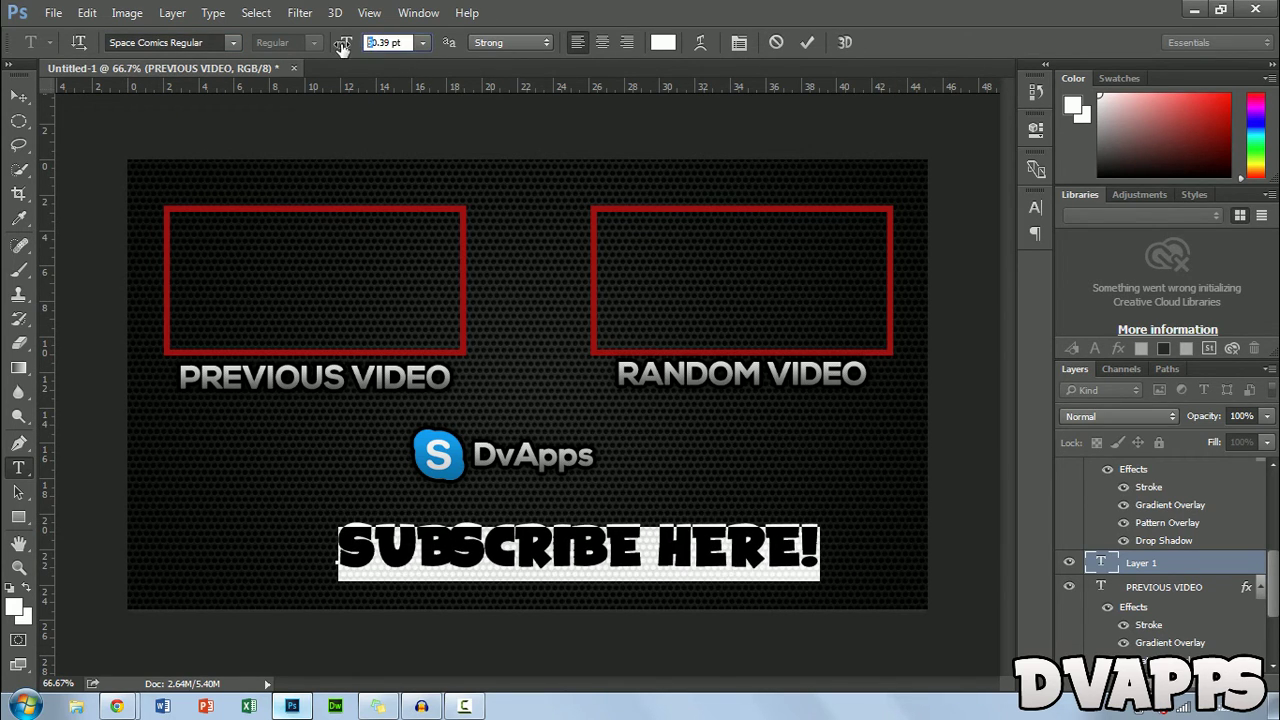
{"action": "key", "text": "shift+Up"}
{"action": "key", "text": "ctrl+shift+Left"}
{"action": "key", "text": "ctrl+shift+Left"}
{"action": "key", "text": "ctrl+shift+Left"}
{"action": "key", "text": "ctrl+shift+Left"}
{"action": "key", "text": "ctrl+shift+Left"}
{"action": "key", "text": "ctrl+shift+Left"}
{"action": "key", "text": "ctrl+shift+Left"}
{"action": "key", "text": "ctrl+shift+Left"}
{"action": "key", "text": "ctrl+shift+Left"}
{"action": "key", "text": "ctrl+shift+Left"}
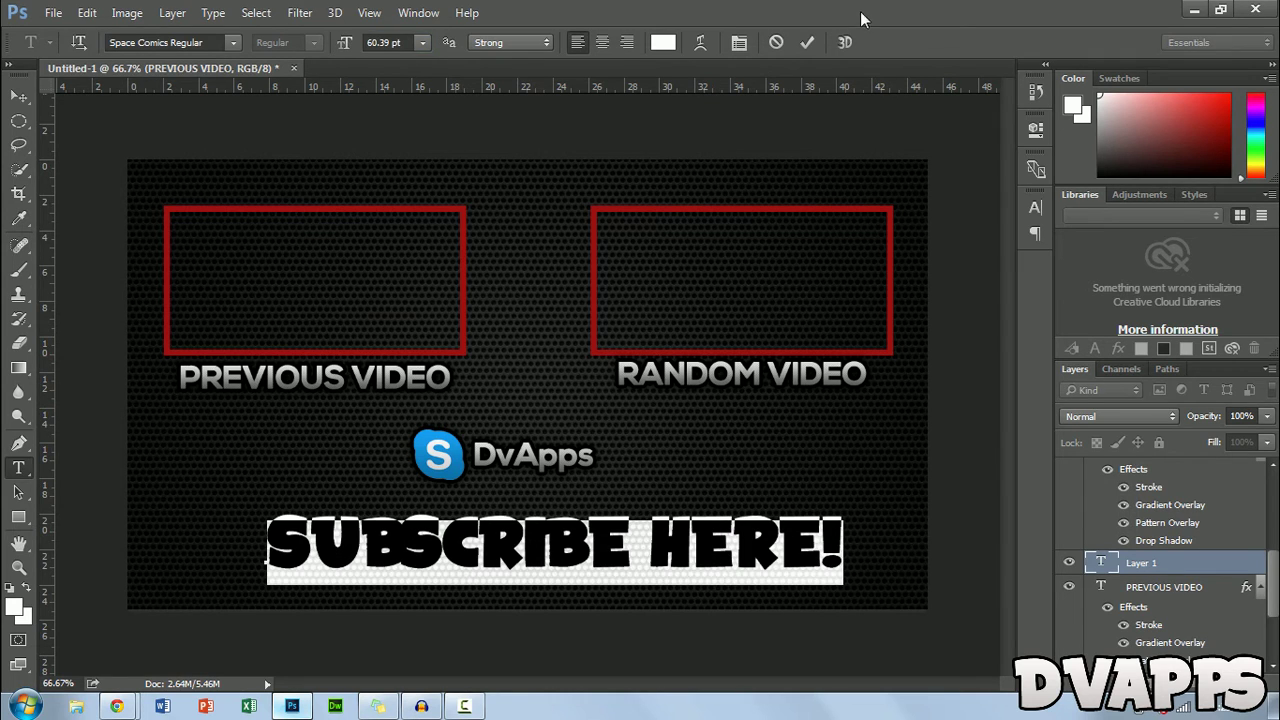
{"action": "left_click", "coordinate": [807, 42]}
{"action": "key", "text": "ctrl+shift+Left"}
{"action": "key", "text": "ctrl+shift+Left"}
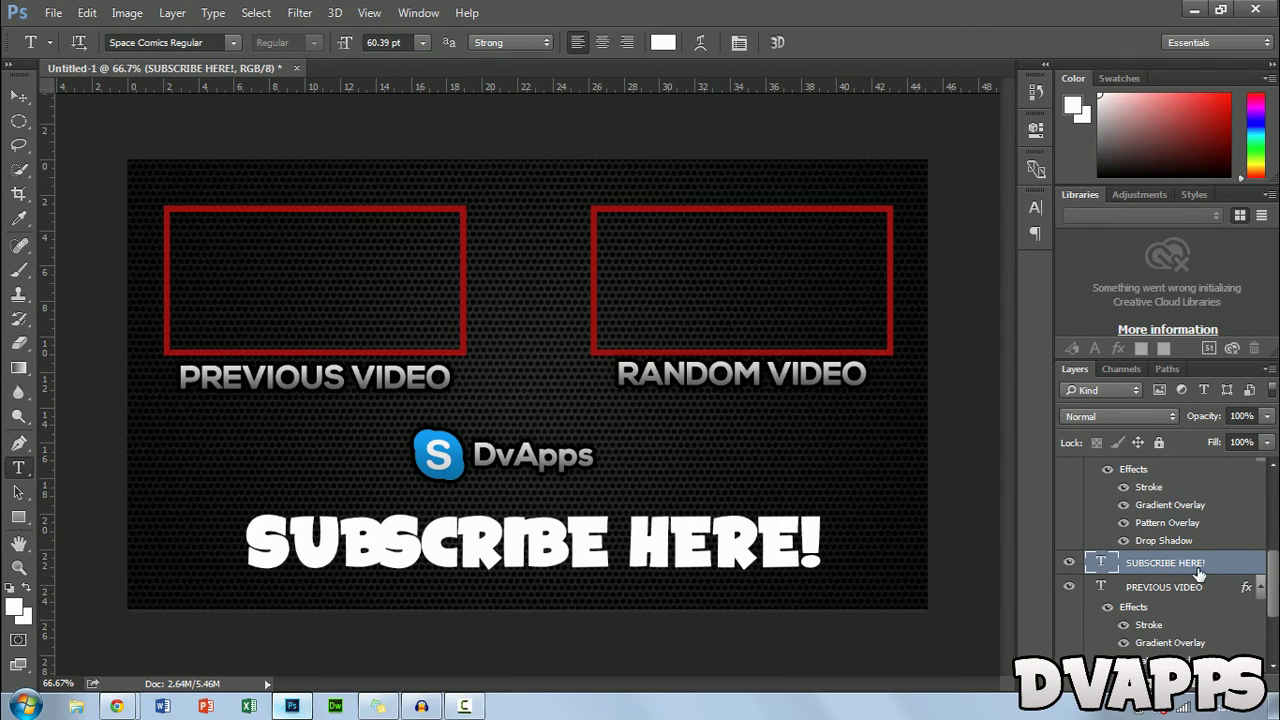
Add Stroke, Drop Shadow and Pattern Overlay effects to the SUBSCRIBE HERE! layer.
{"action": "left_click", "coordinate": [1049, 595]}
{"action": "right_click", "coordinate": [1143, 578]}
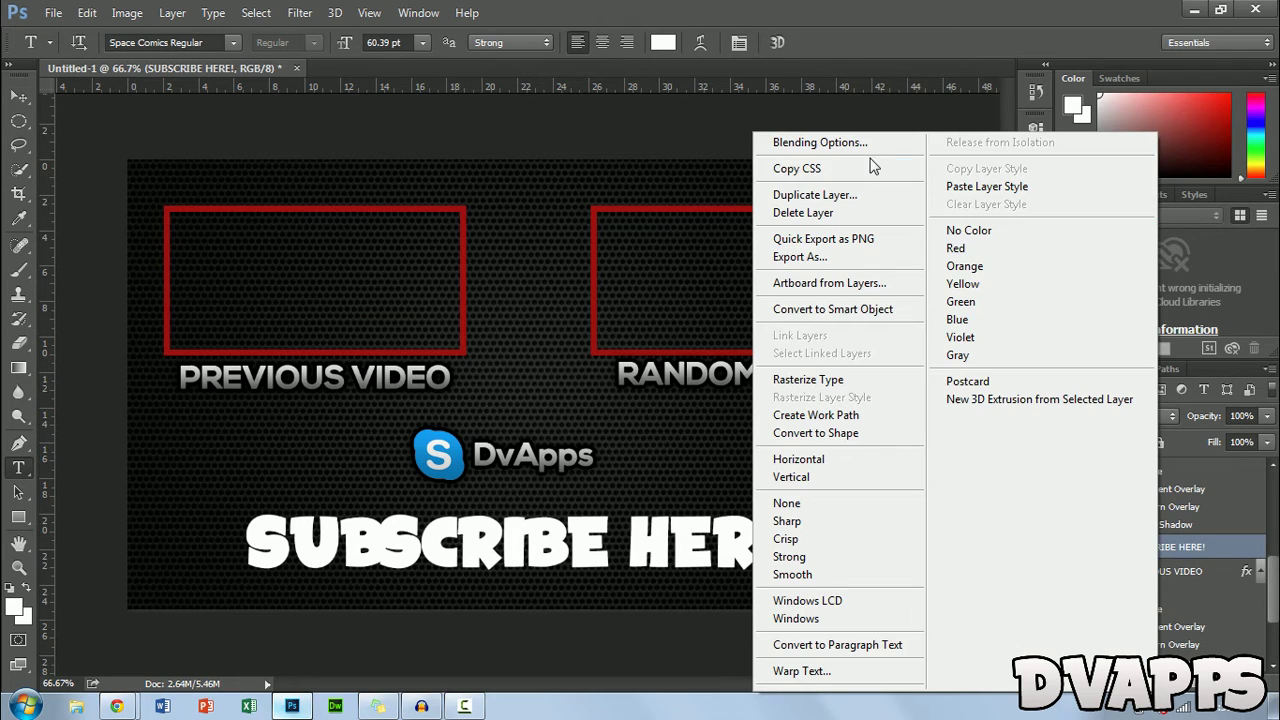
{"action": "left_click", "coordinate": [865, 149]}
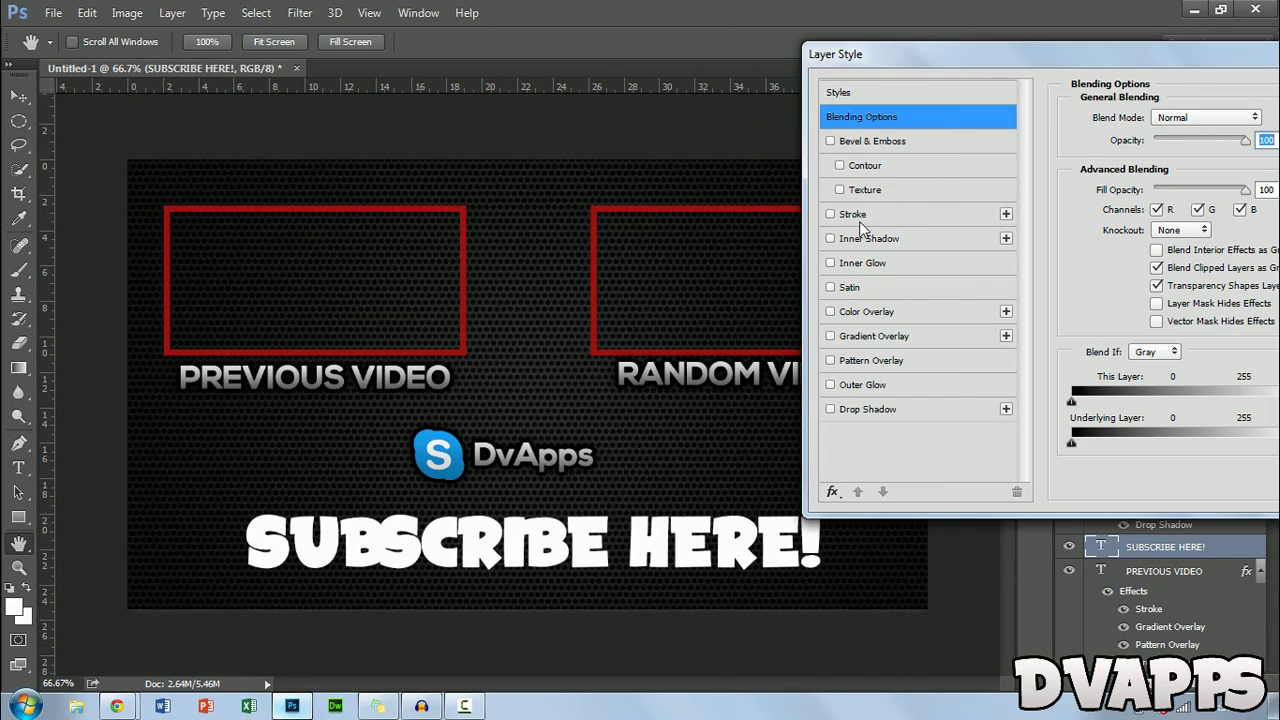
{"action": "left_click", "coordinate": [830, 214]}
{"action": "left_click", "coordinate": [912, 216]}
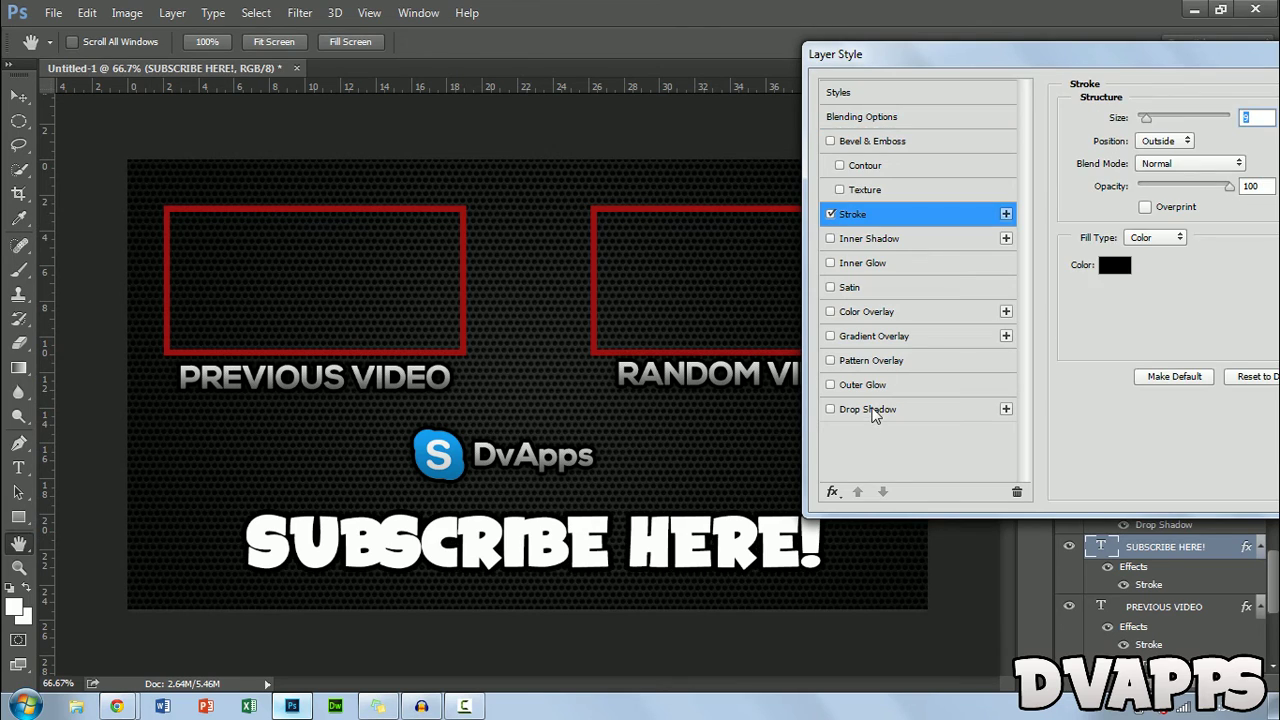
{"action": "left_click", "coordinate": [872, 411]}
{"action": "left_click", "coordinate": [888, 362]}
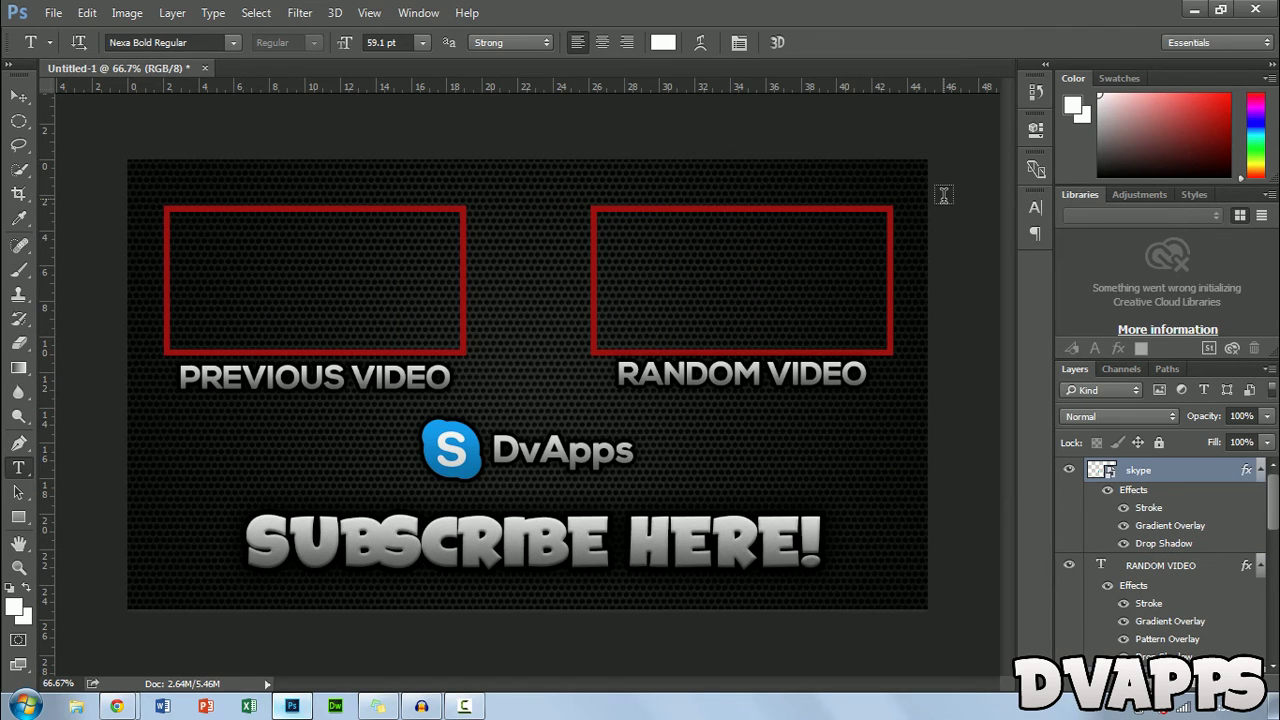
Save the design to the Desktop as a PNG named 'Outro', accepting the PNG options.
{"action": "left_click", "coordinate": [87, 12]}
{"action": "key", "text": "Escape"}
{"action": "left_click", "coordinate": [53, 12]}
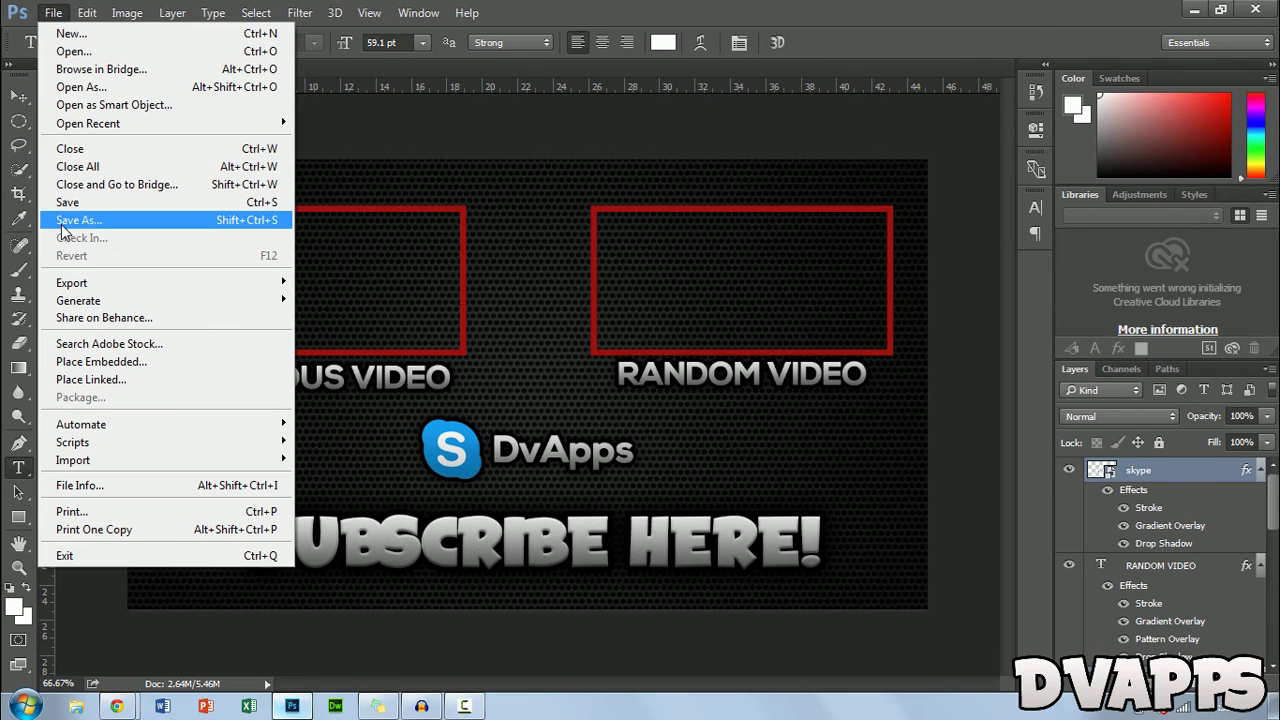
{"action": "key", "text": "Escape"}
{"action": "key", "text": "ctrl+shift+s"}
{"action": "left_click", "coordinate": [200, 378]}
{"action": "left_click", "coordinate": [170, 634]}
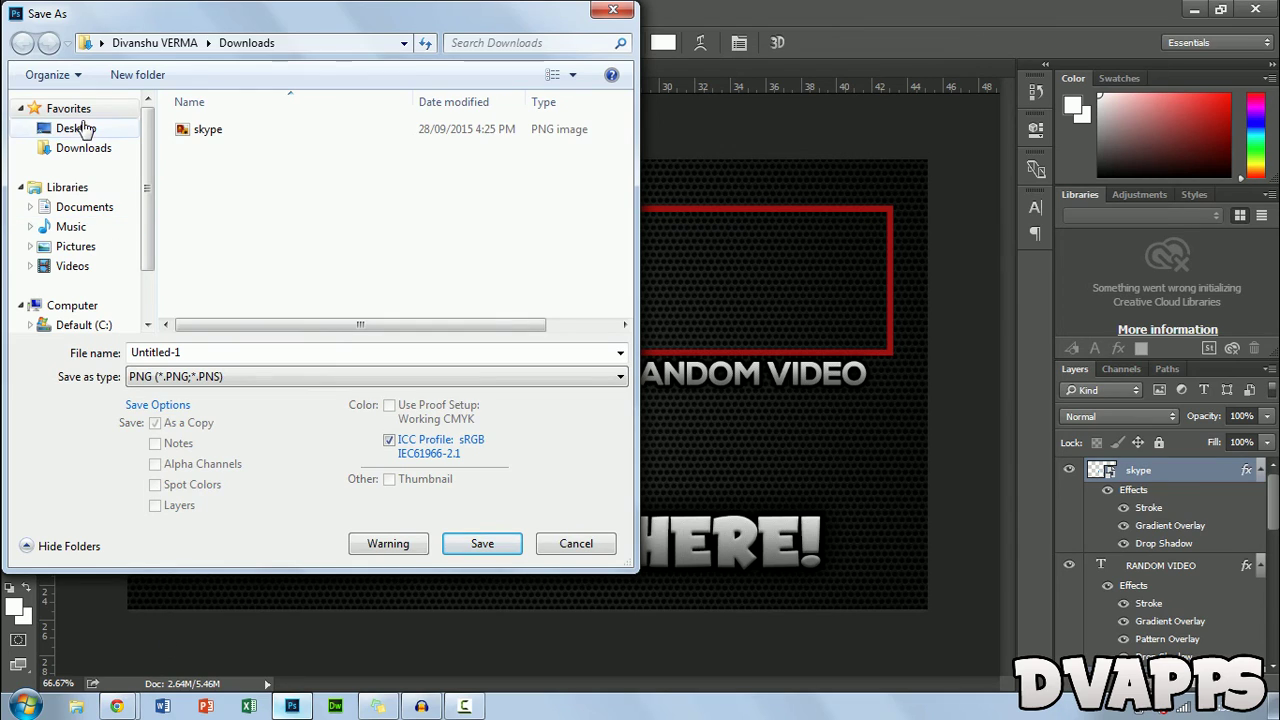
{"action": "left_click", "coordinate": [80, 128]}
{"action": "left_click", "coordinate": [198, 352]}
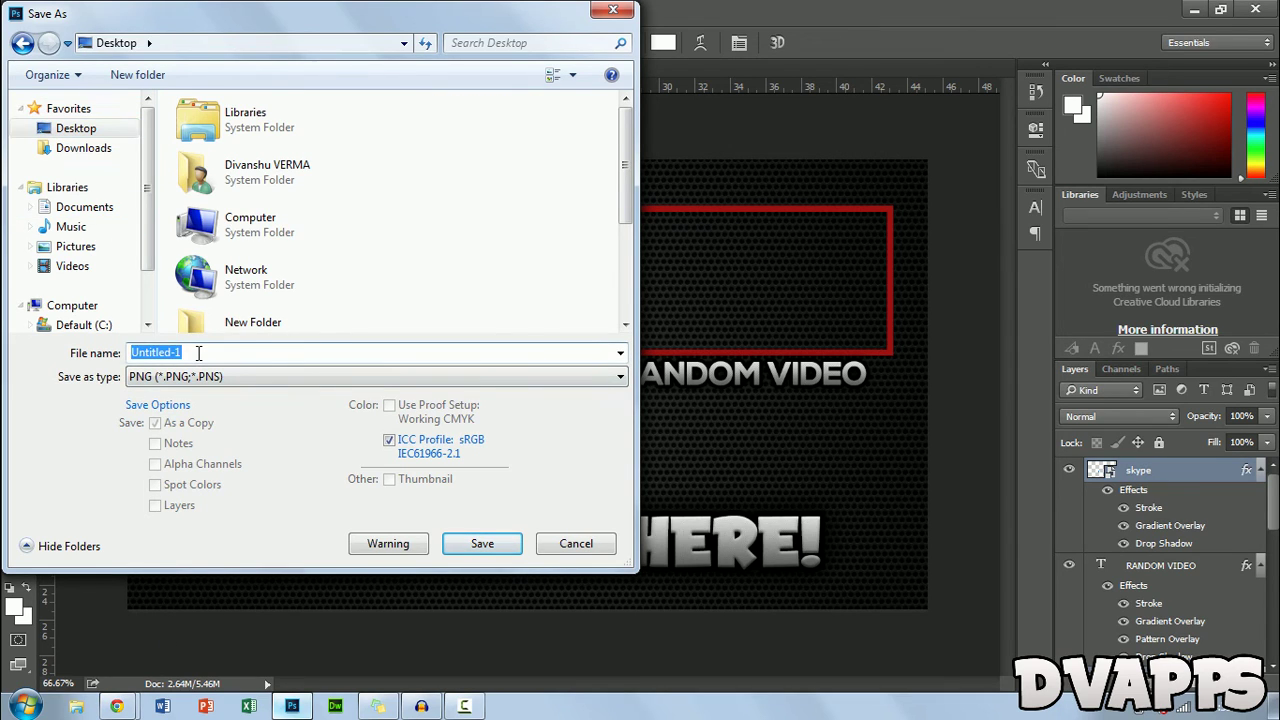
{"action": "type", "text": "Outro"}
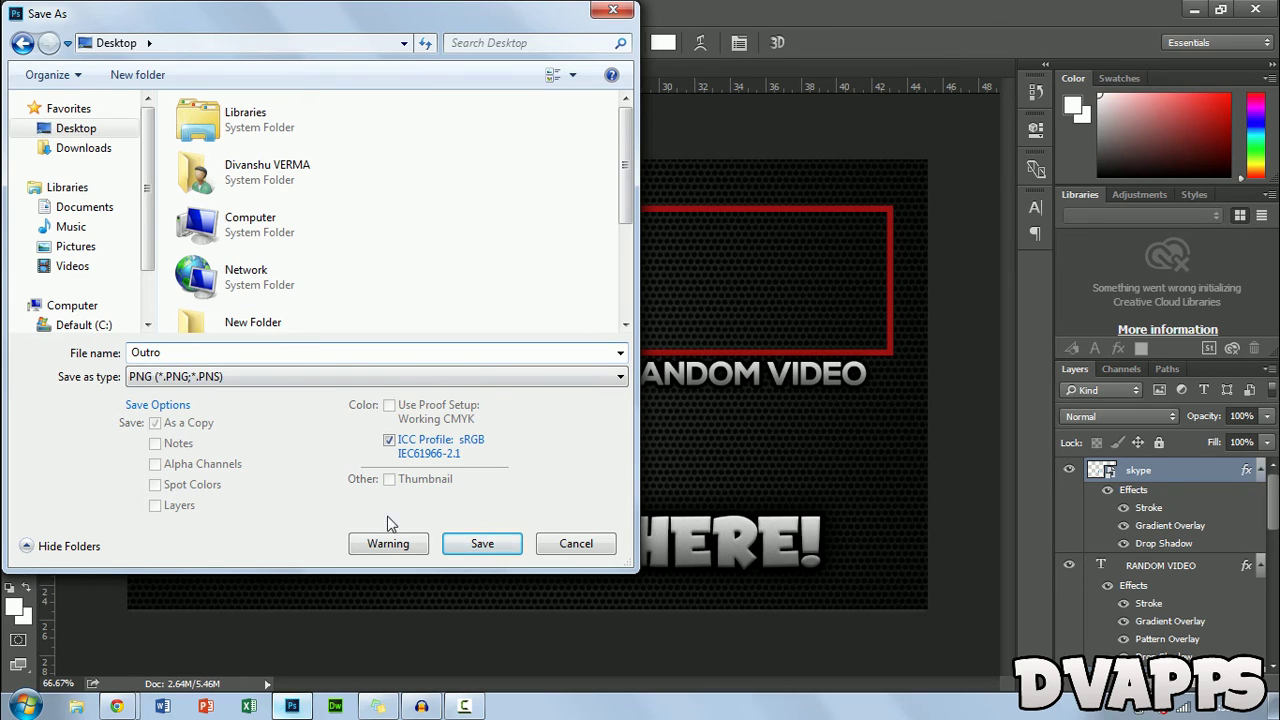
{"action": "left_click", "coordinate": [500, 551]}
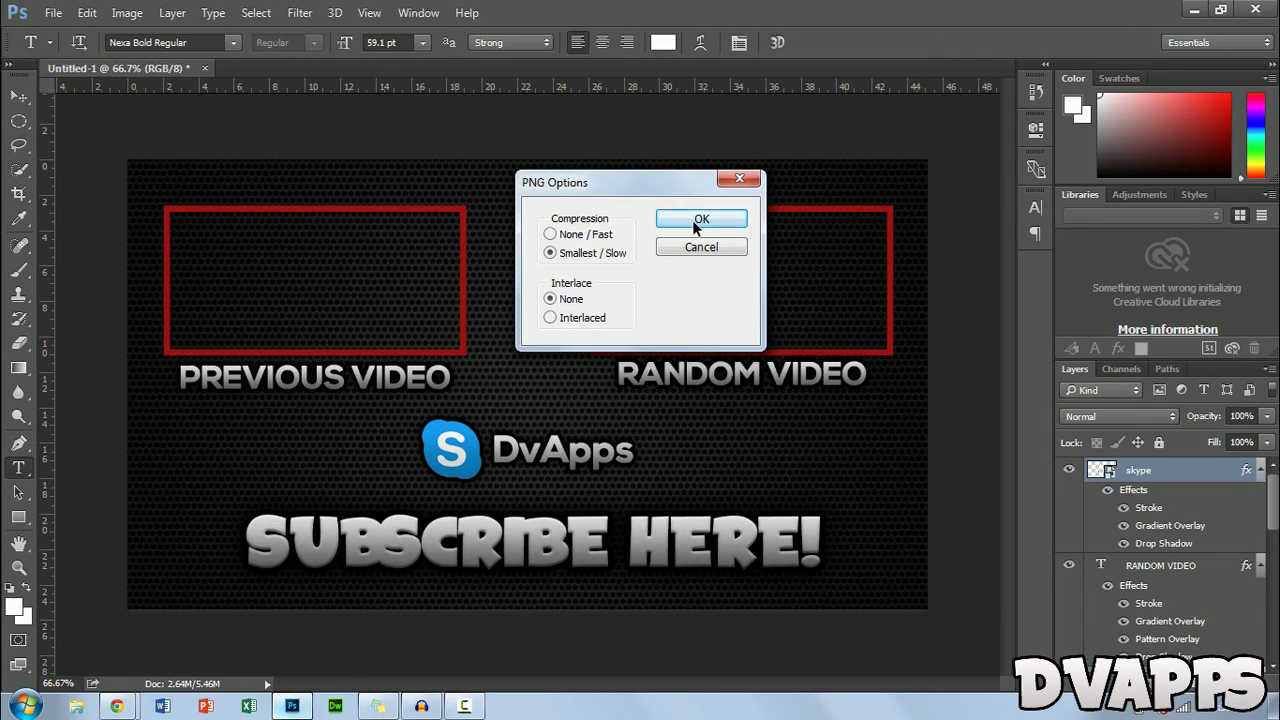
{"action": "left_click", "coordinate": [692, 220]}
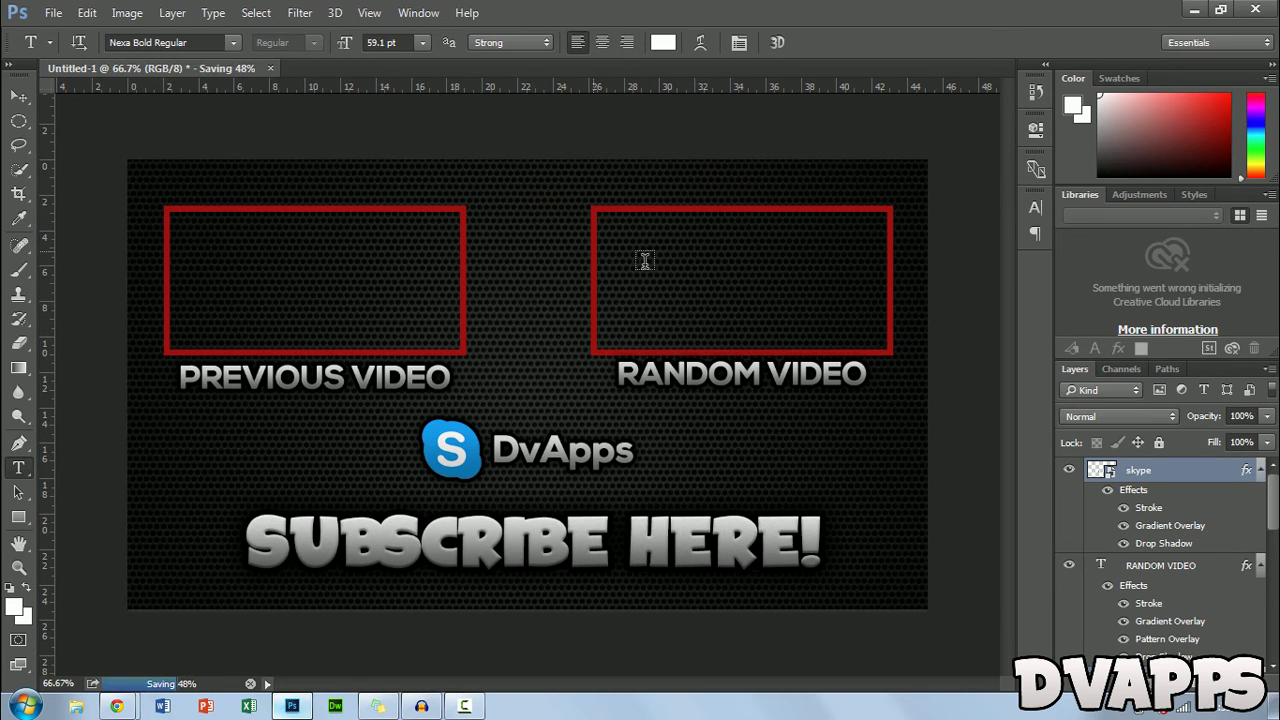